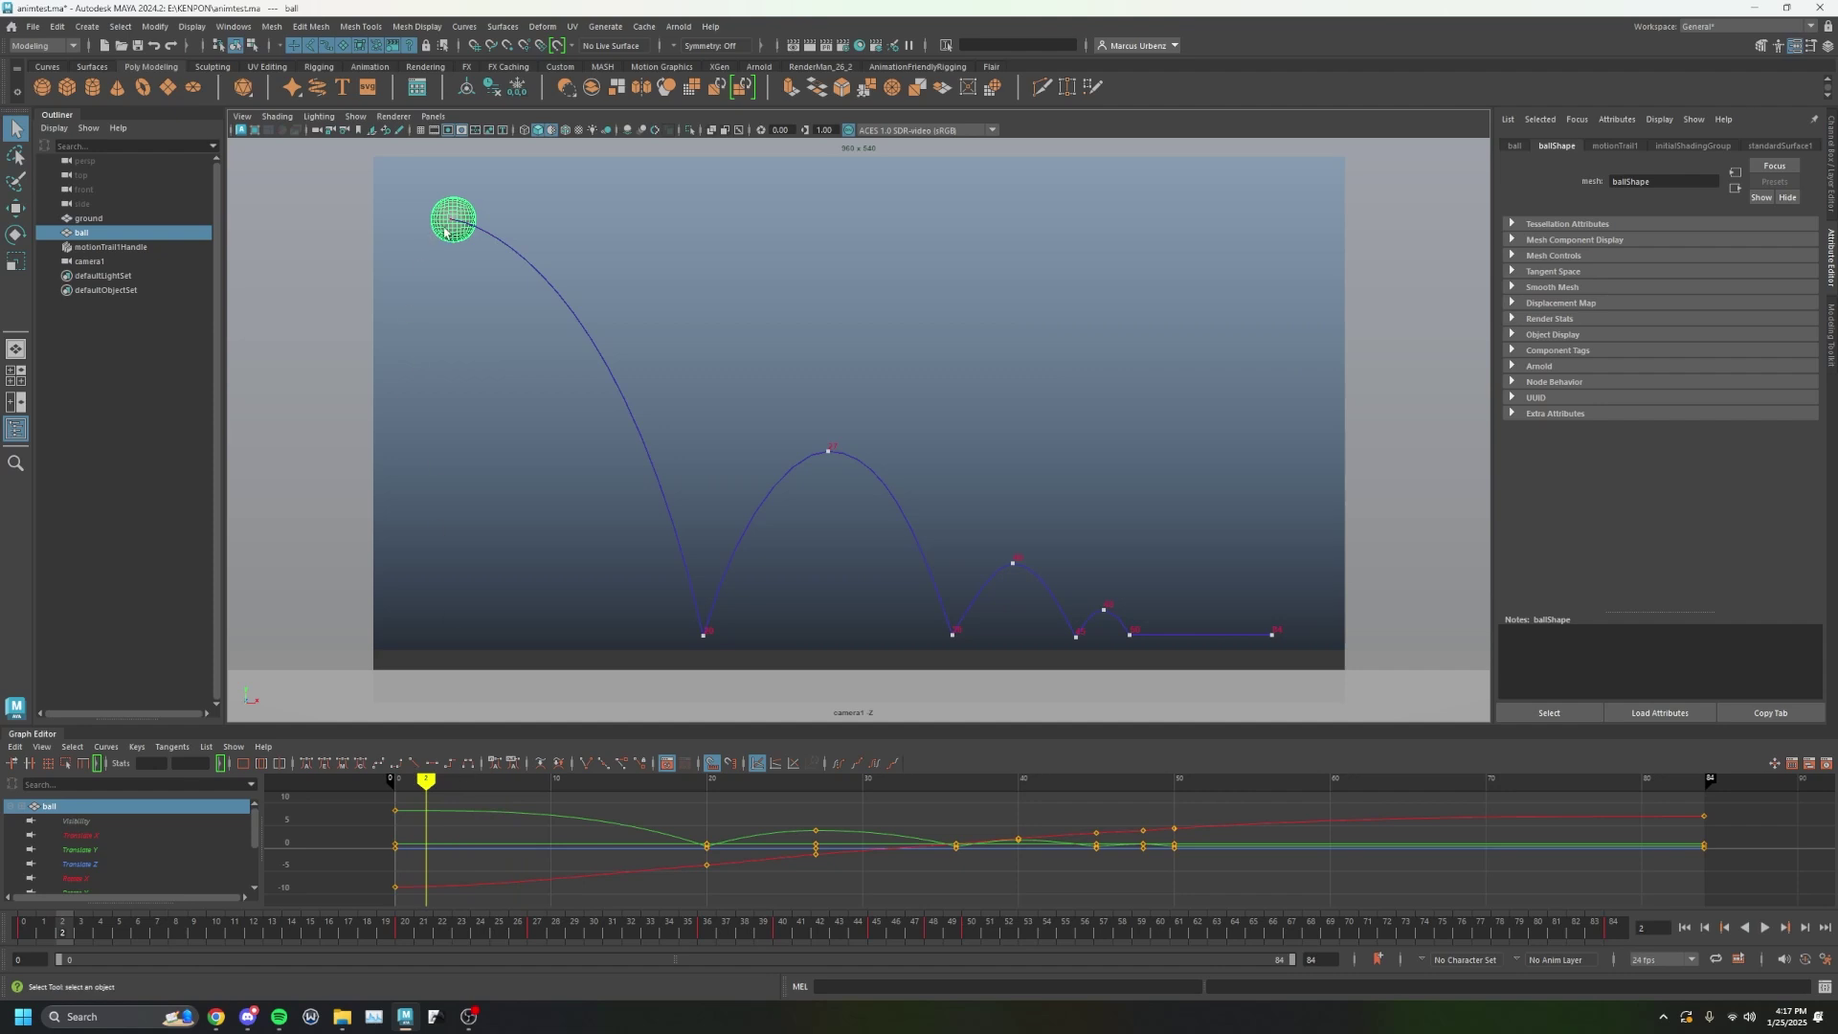
Undo the trial key on the ball, isolate its Translate Y curve, and enlarge the Graph Editor.
key(s)
click(80, 849)
key(ctrl+z)
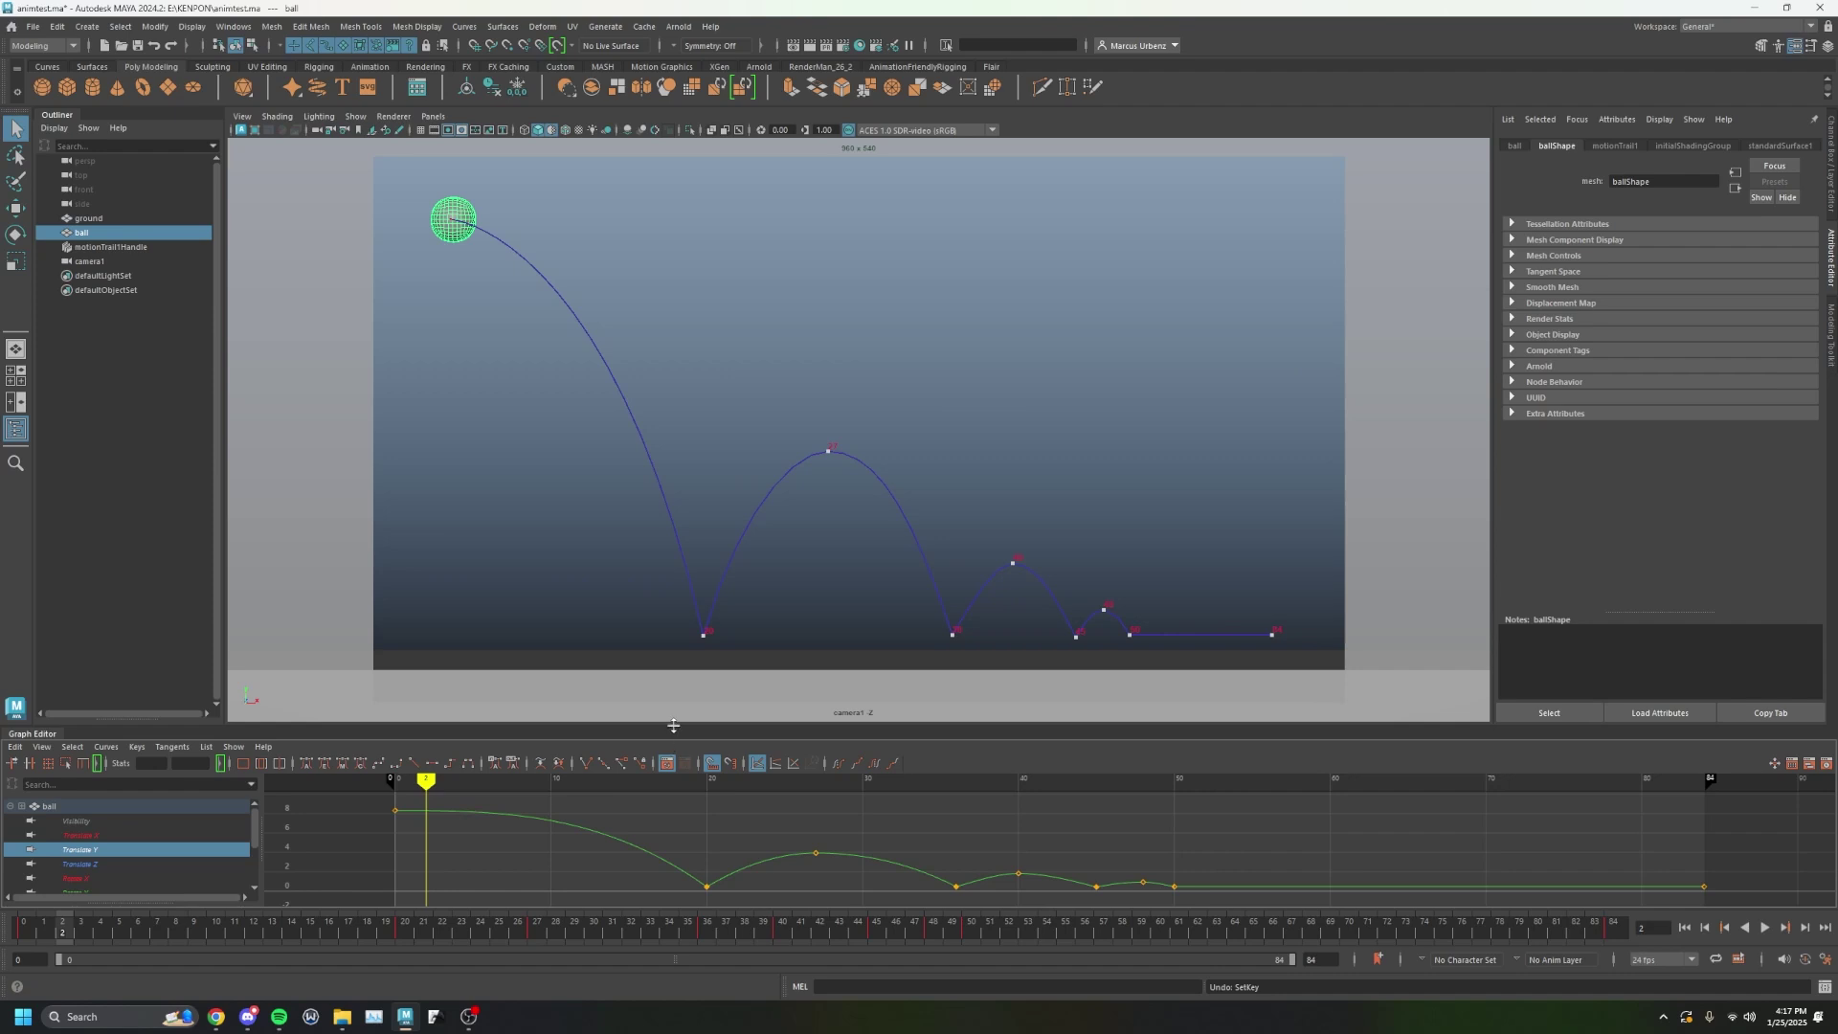
drag(674, 726, 678, 564)
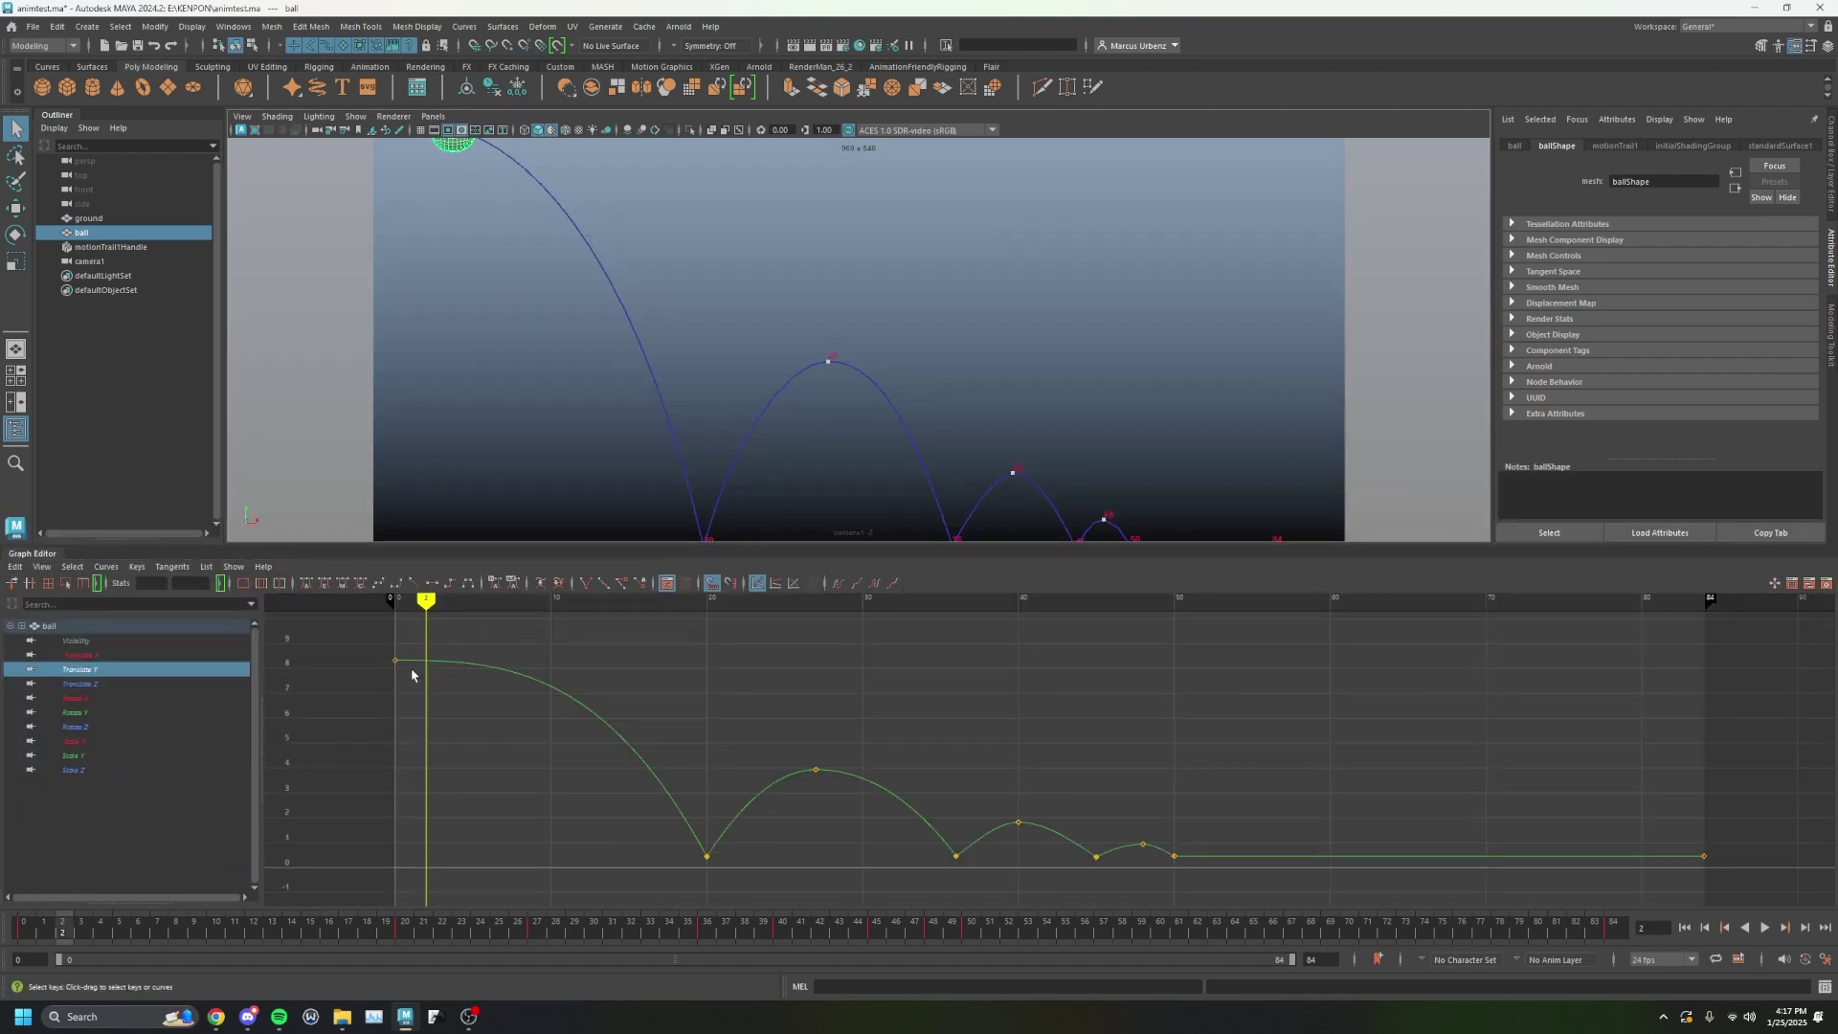
Set keys on the ball at every second frame of the first fall, from frame 2 to 16.
key(s)
drag(427, 599, 676, 603)
key(s)
key(s)
key(s)
key(s)
key(s)
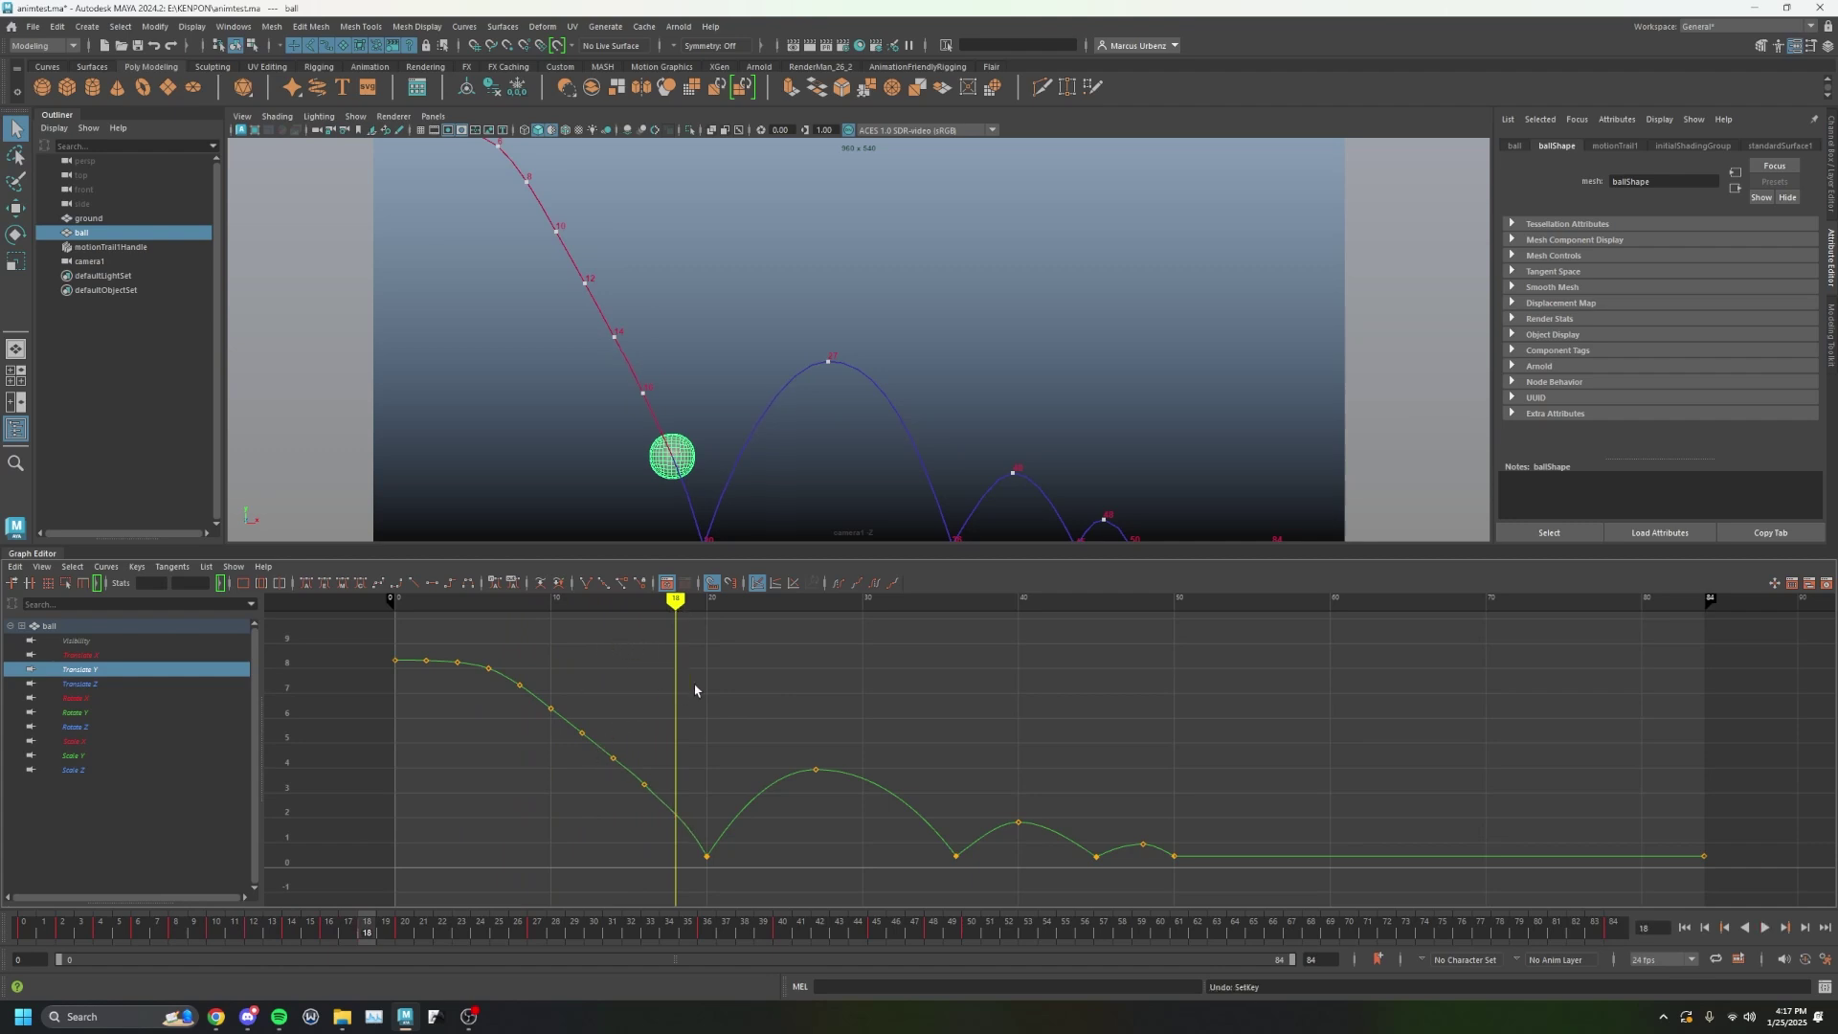
Undo all the keys added by hand along the ball's first fall and scrub to frame 10.
key(ctrl+z)
key(ctrl+z)
key(ctrl+z)
key(ctrl+z)
key(ctrl+z)
key(ctrl+z)
key(ctrl+z)
key(ctrl+z)
key(ctrl+z)
key(ctrl+z)
key(ctrl+z)
key(ctrl+z)
key(ctrl+z)
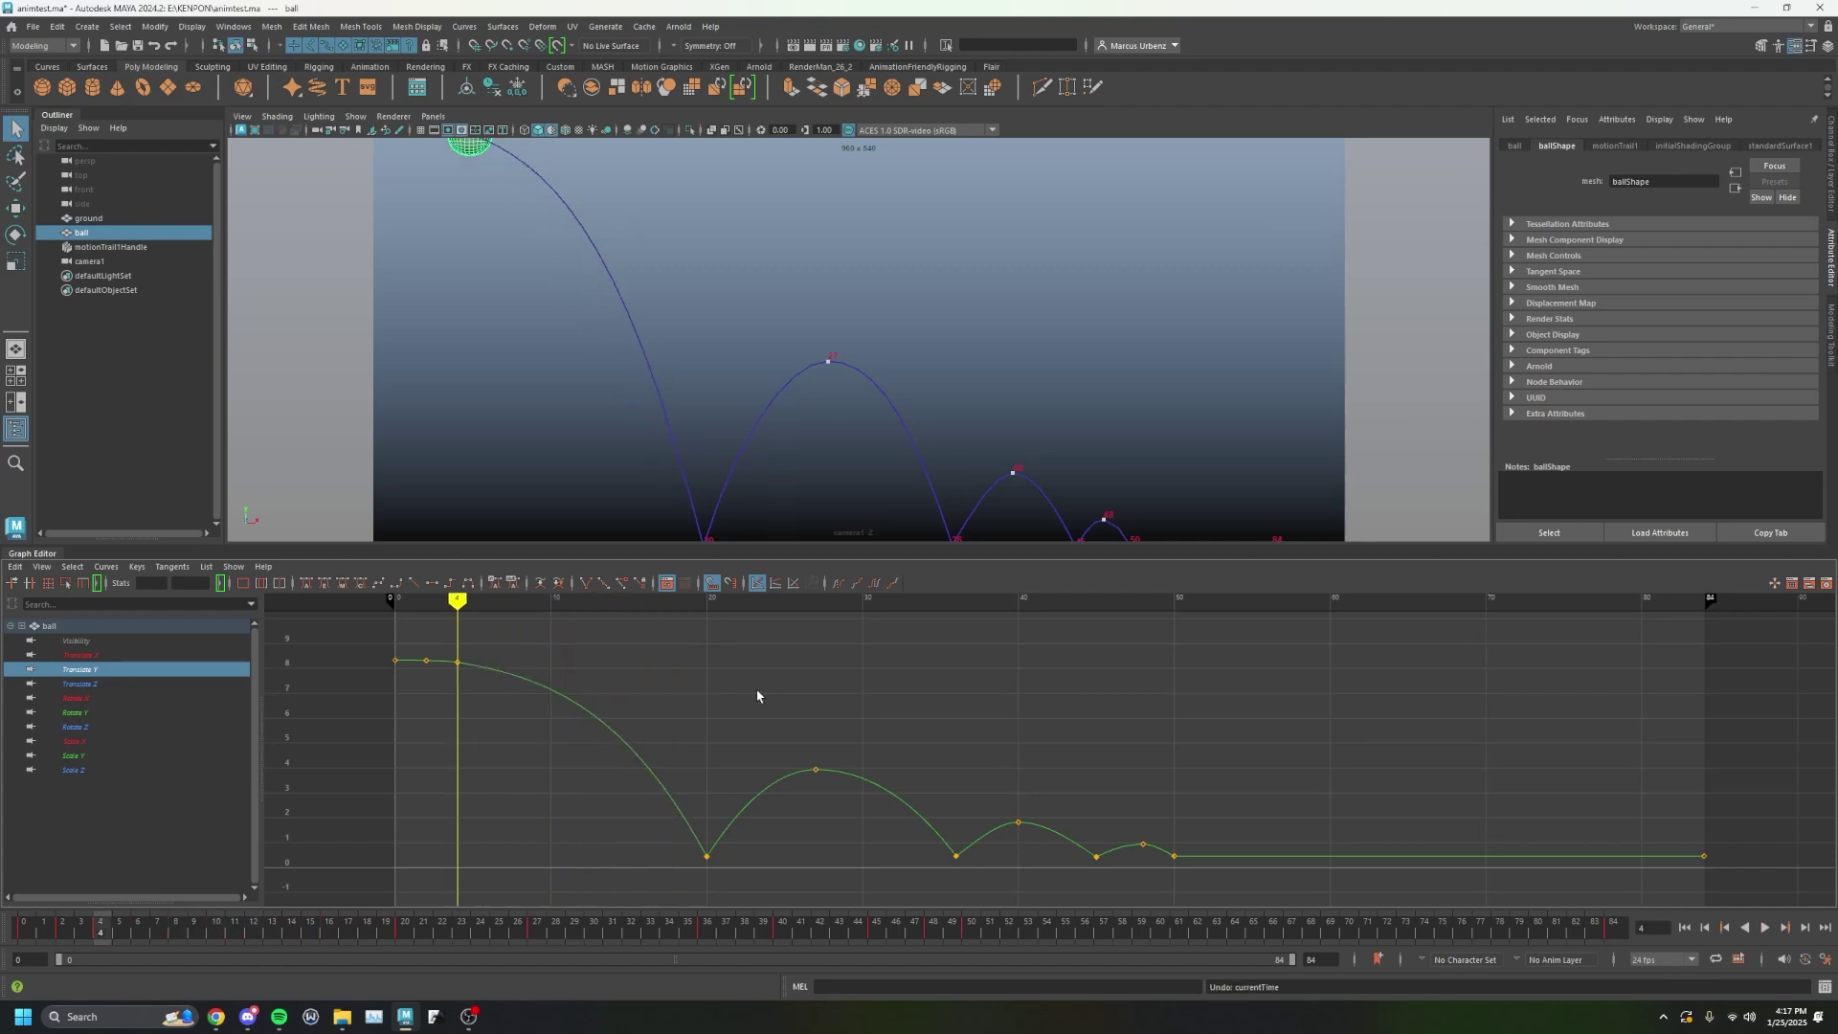
key(ctrl+z)
key(ctrl+z)
key(ctrl+z)
drag(446, 625, 538, 641)
Open the animBot_2_5_2_Ongoing folder in File Explorer and install animBot in Maya with animBot Drag'n Drop Install.mel.
mouse_move(341, 1023)
click(452, 933)
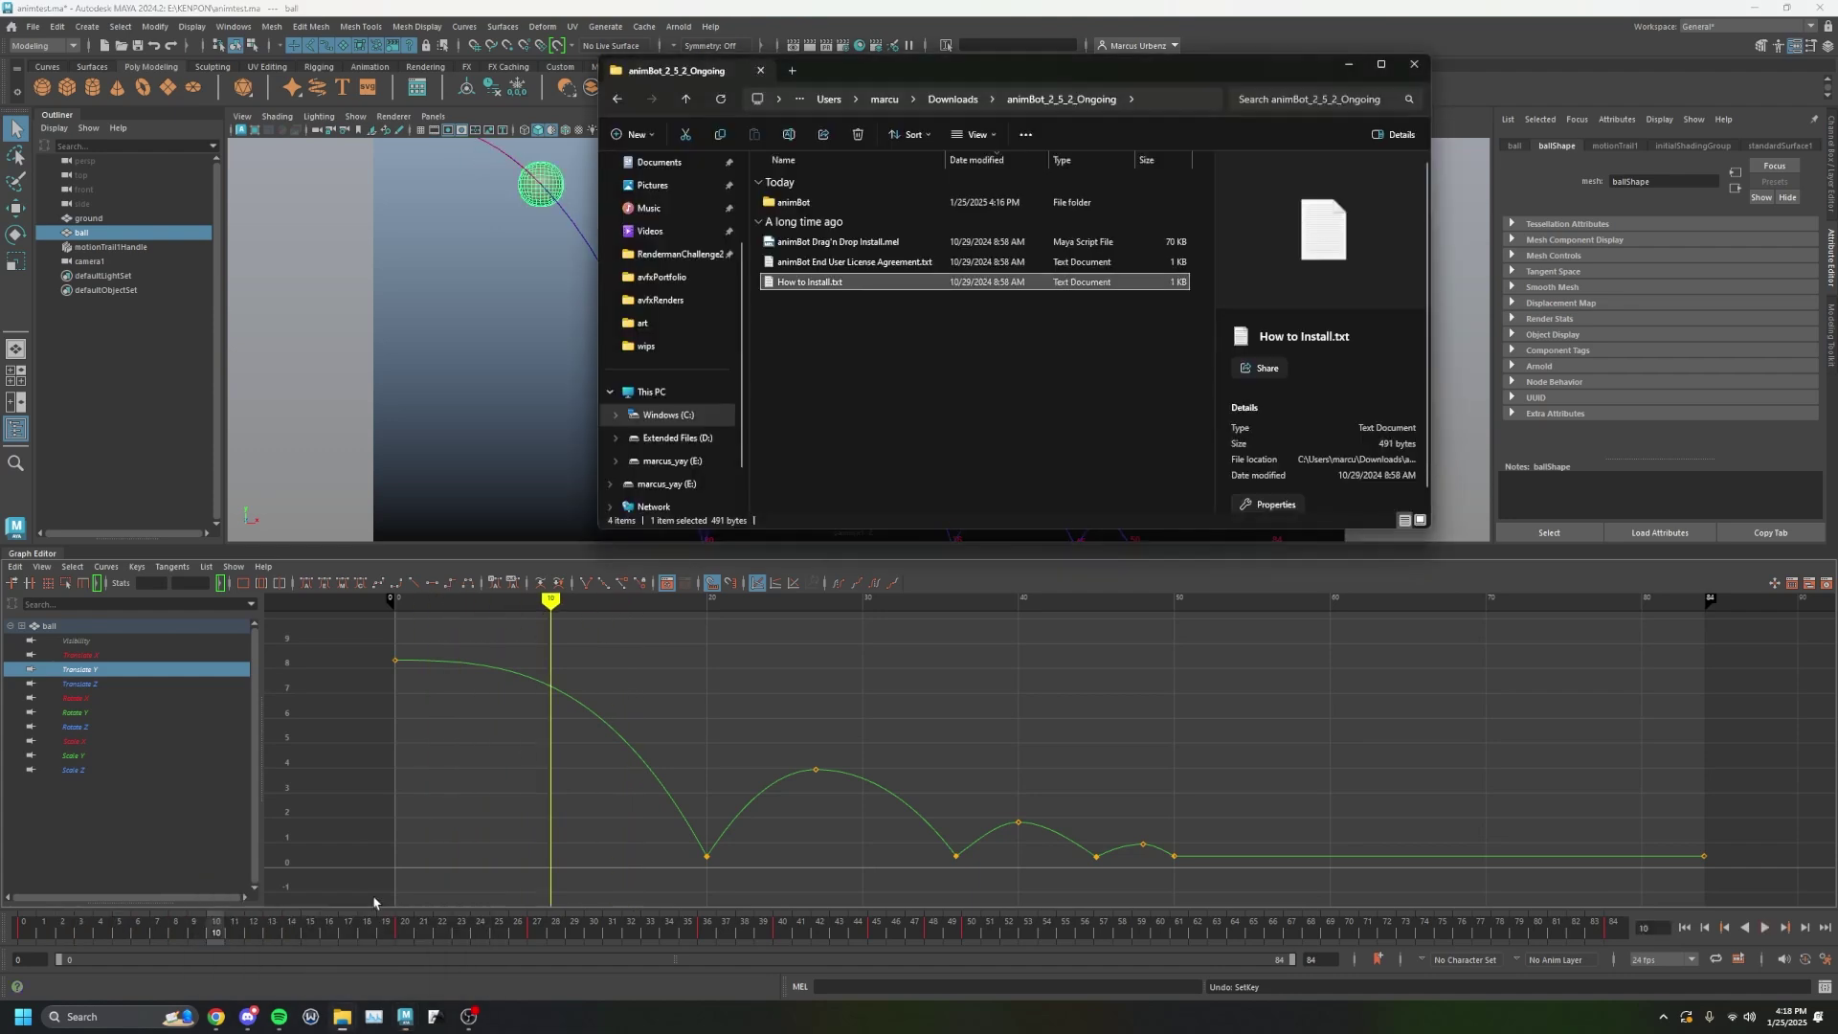
drag(1020, 73, 1193, 151)
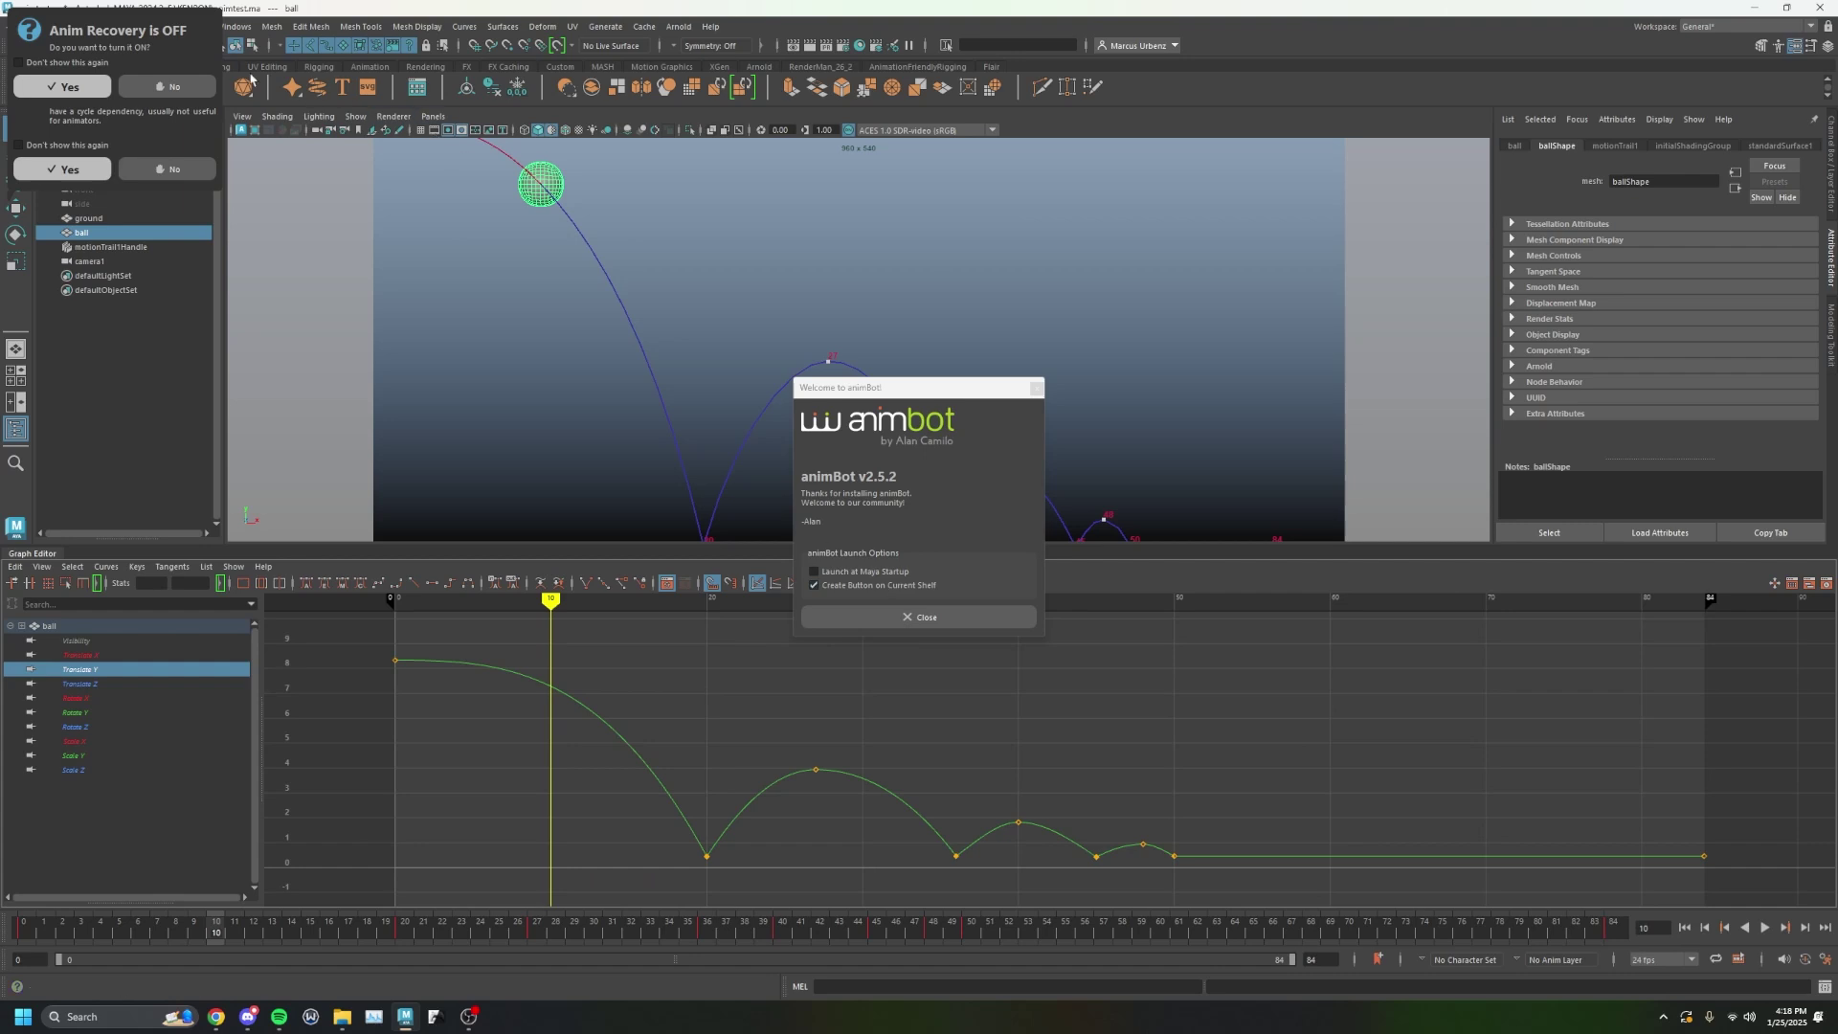
Show the Animation shelf and finish the animBot setup, declining Anim Recovery, the cycle check change and the simplified interface.
click(368, 67)
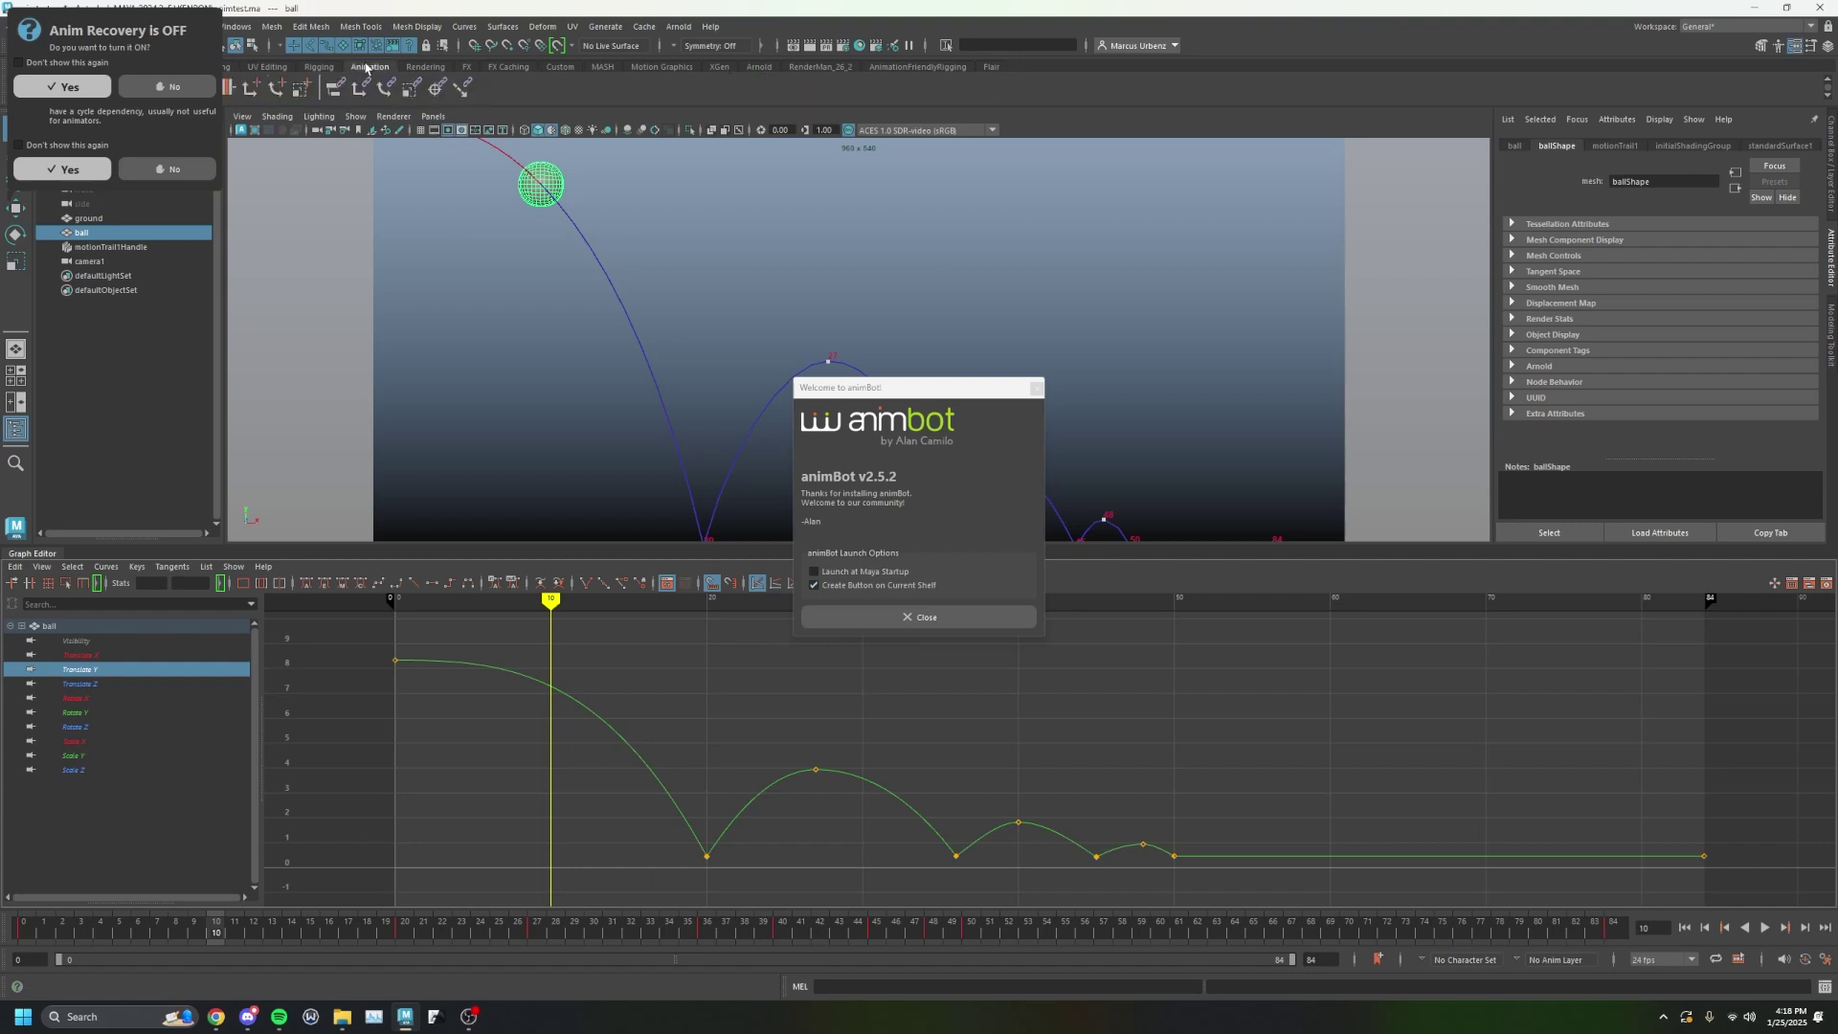
click(185, 92)
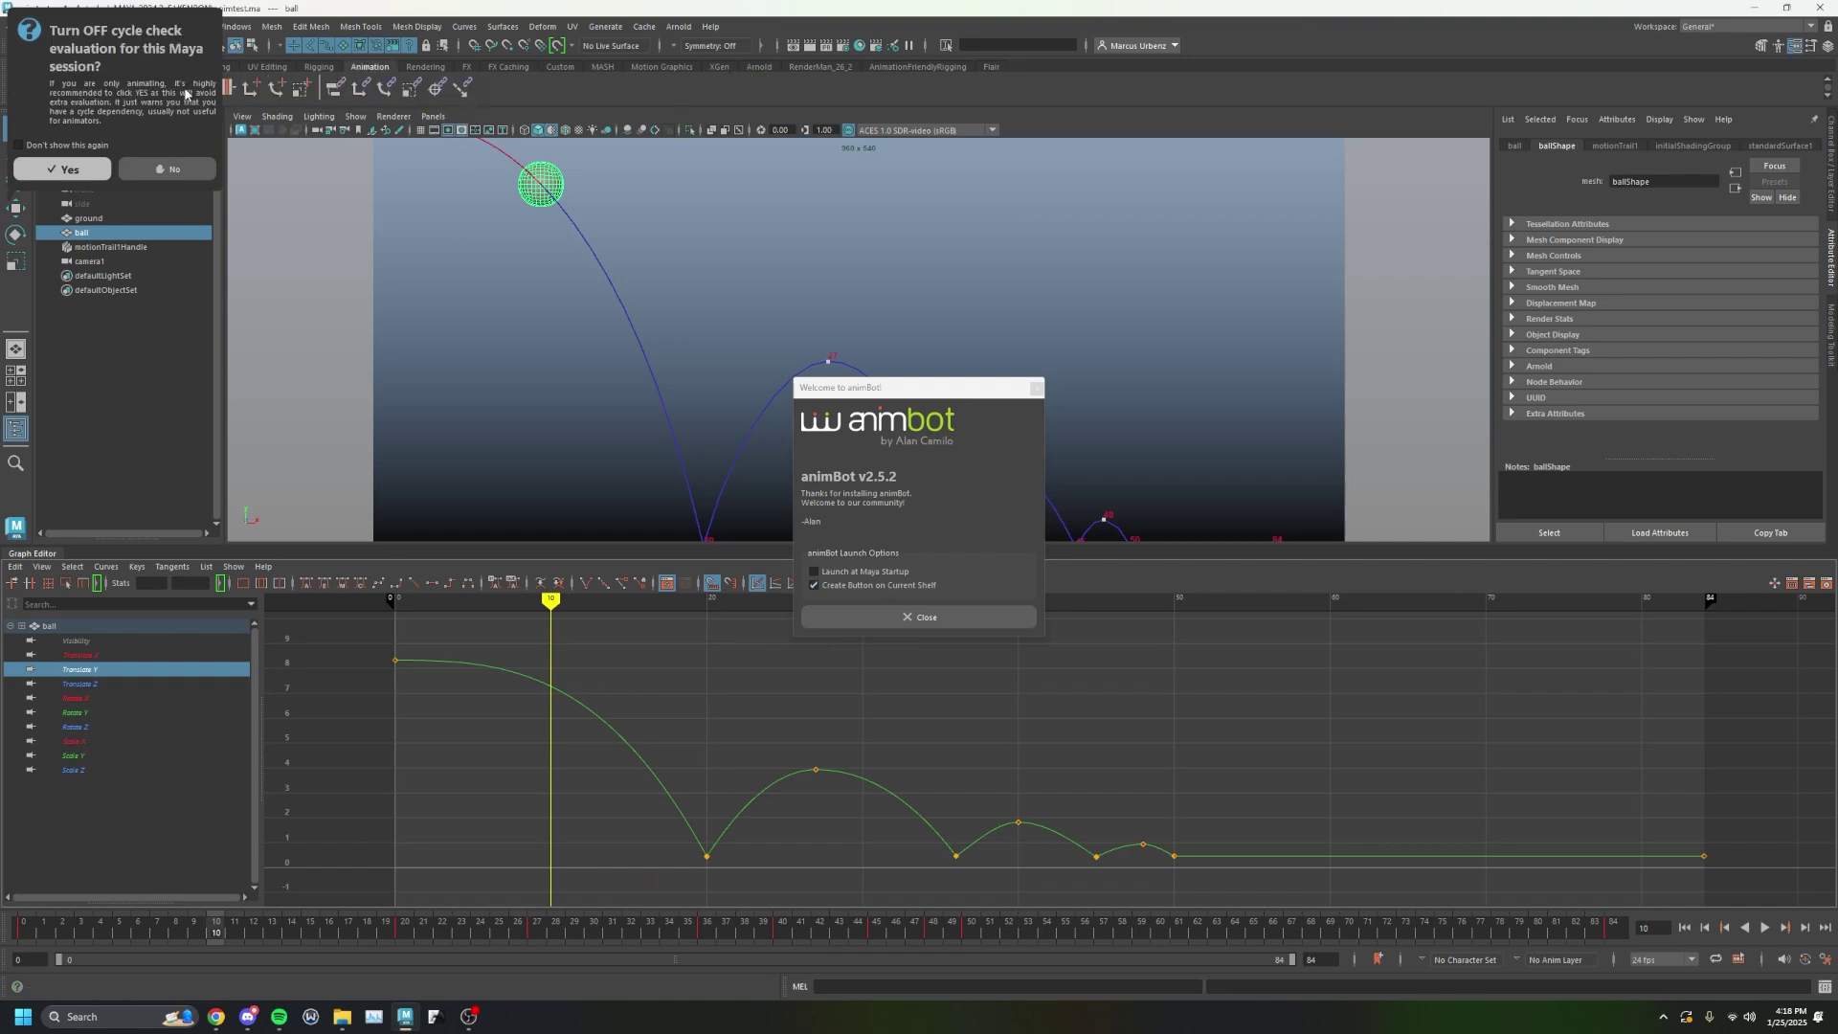
click(169, 166)
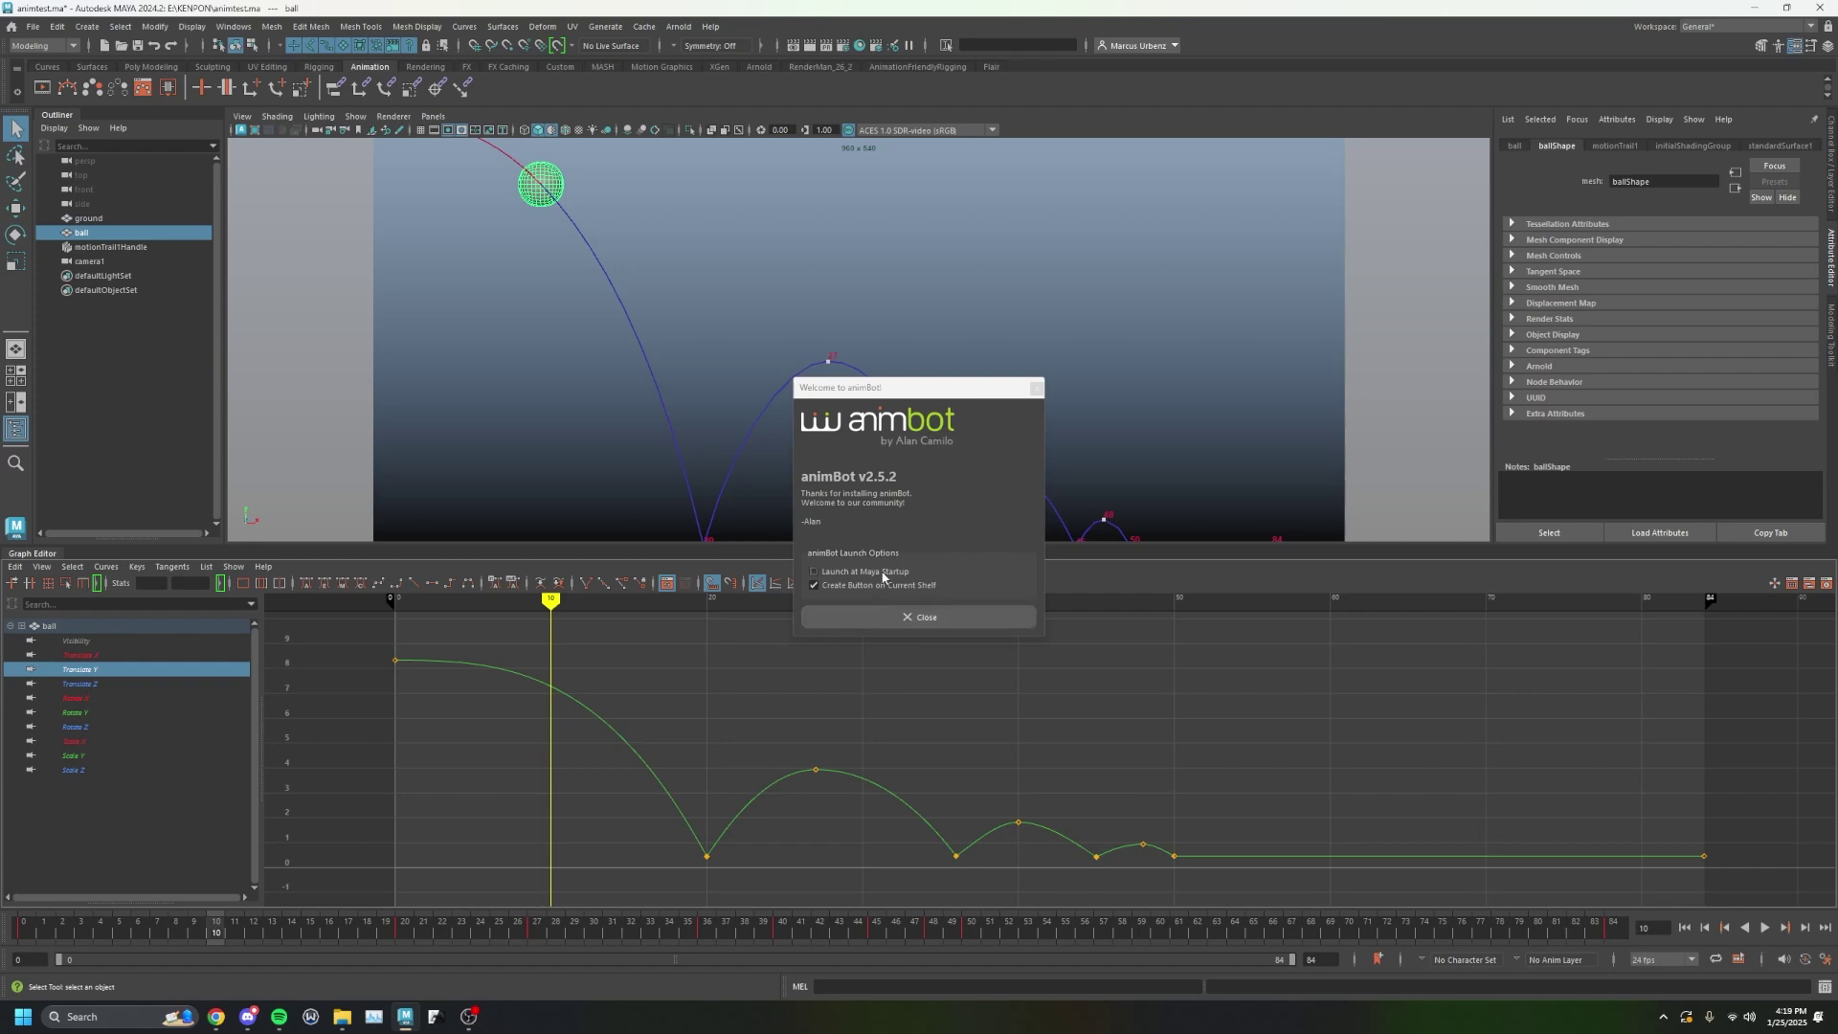
click(880, 617)
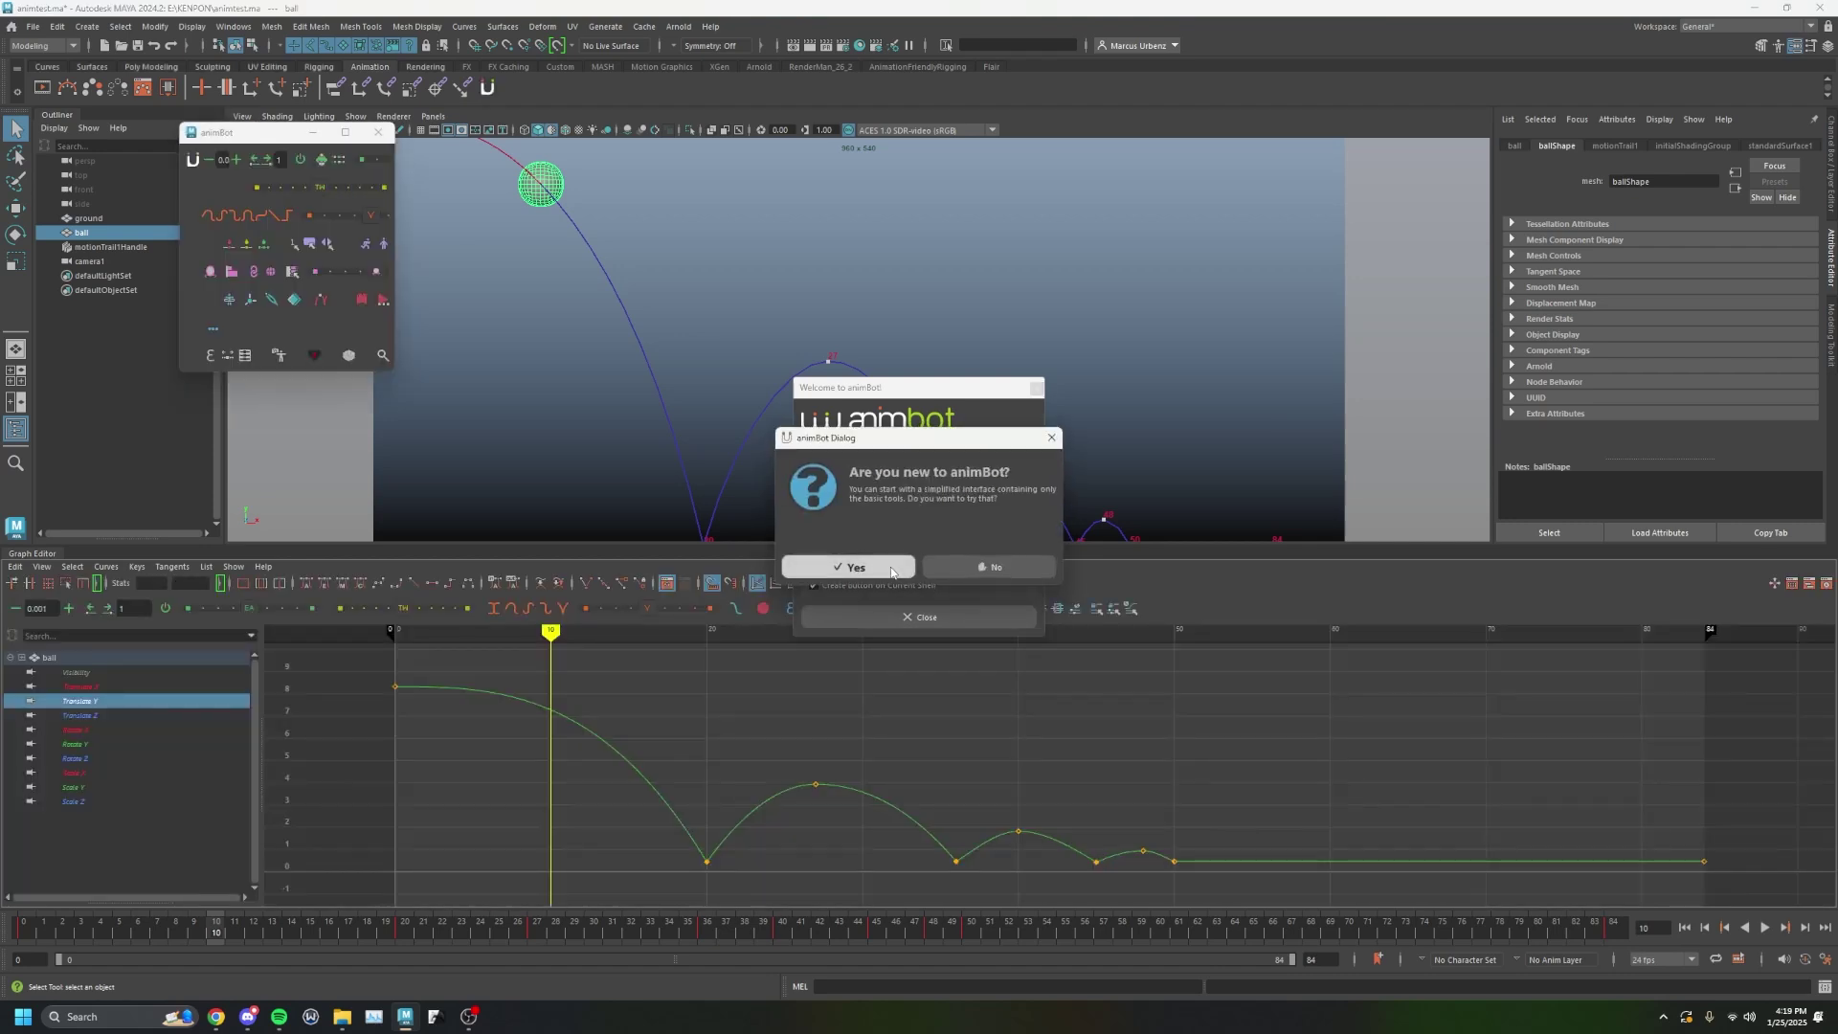
click(950, 570)
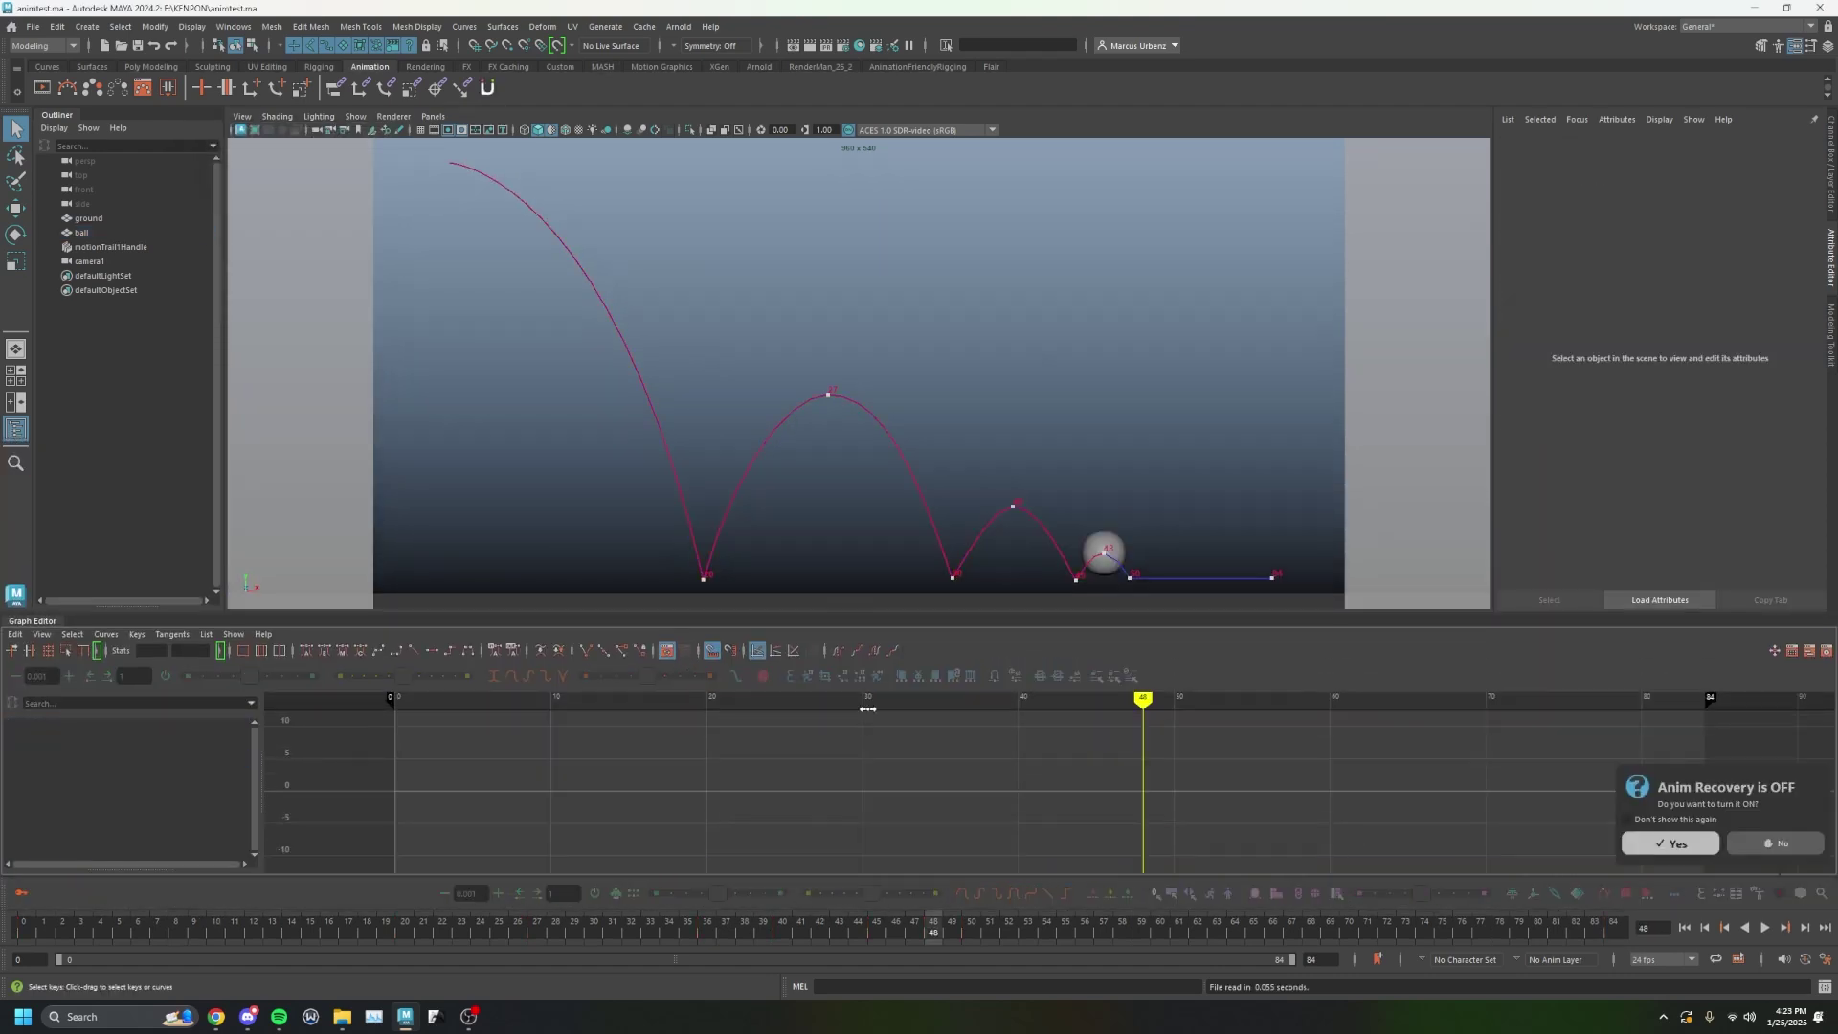
Select the ball, play its animation from frame 1, and scrub to frame 32.
click(1111, 542)
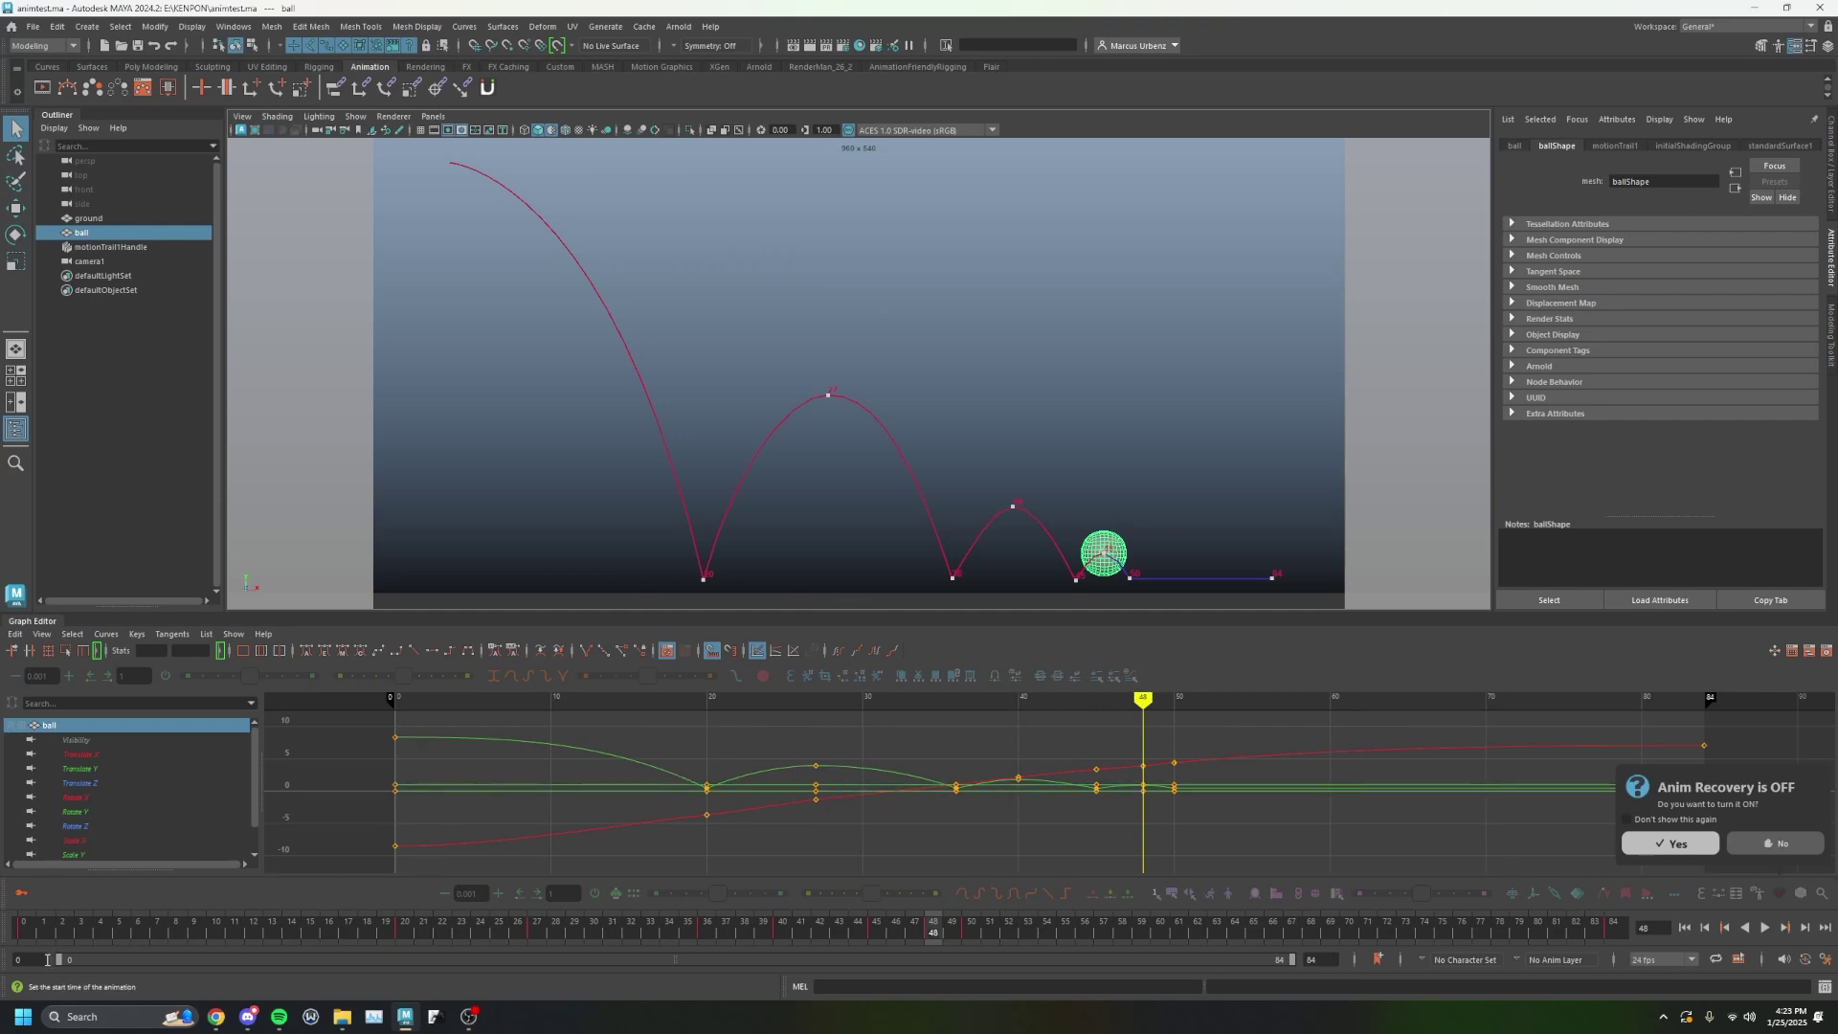
mouse_move(708, 699)
mouse_down()
mouse_move(394, 697)
mouse_move(416, 692)
mouse_up()
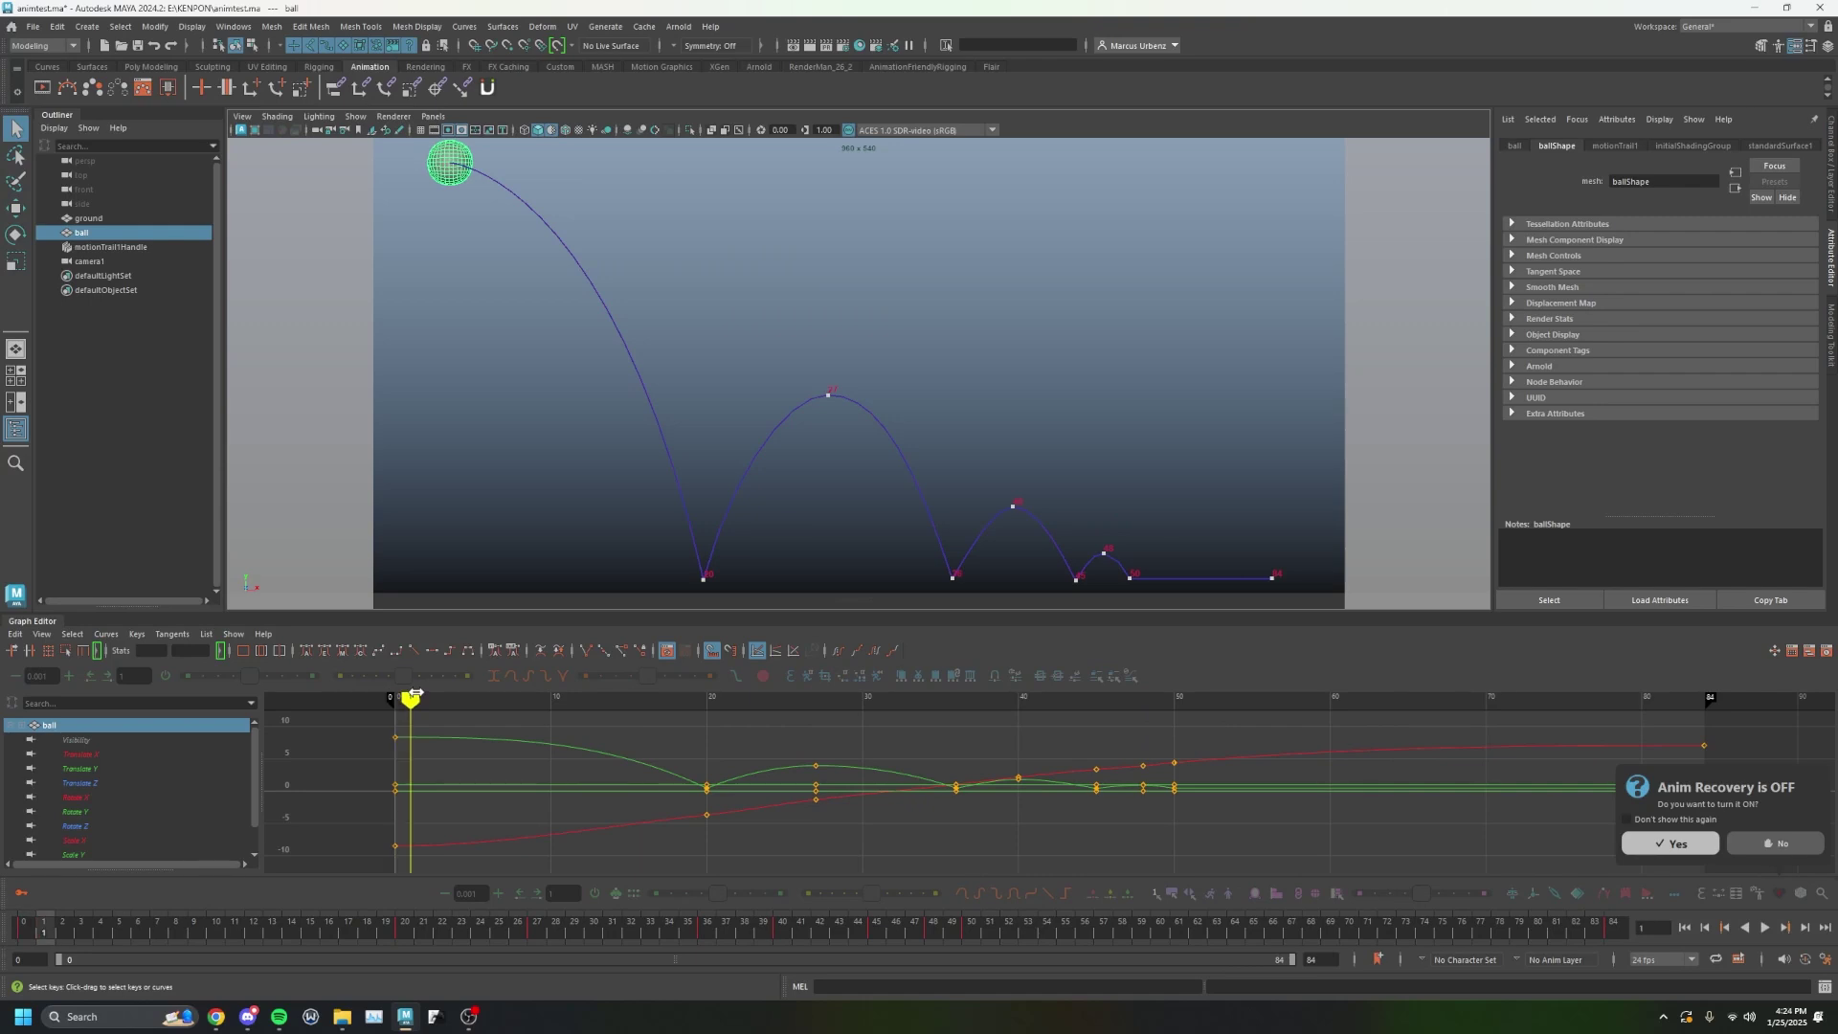
key(alt+v)
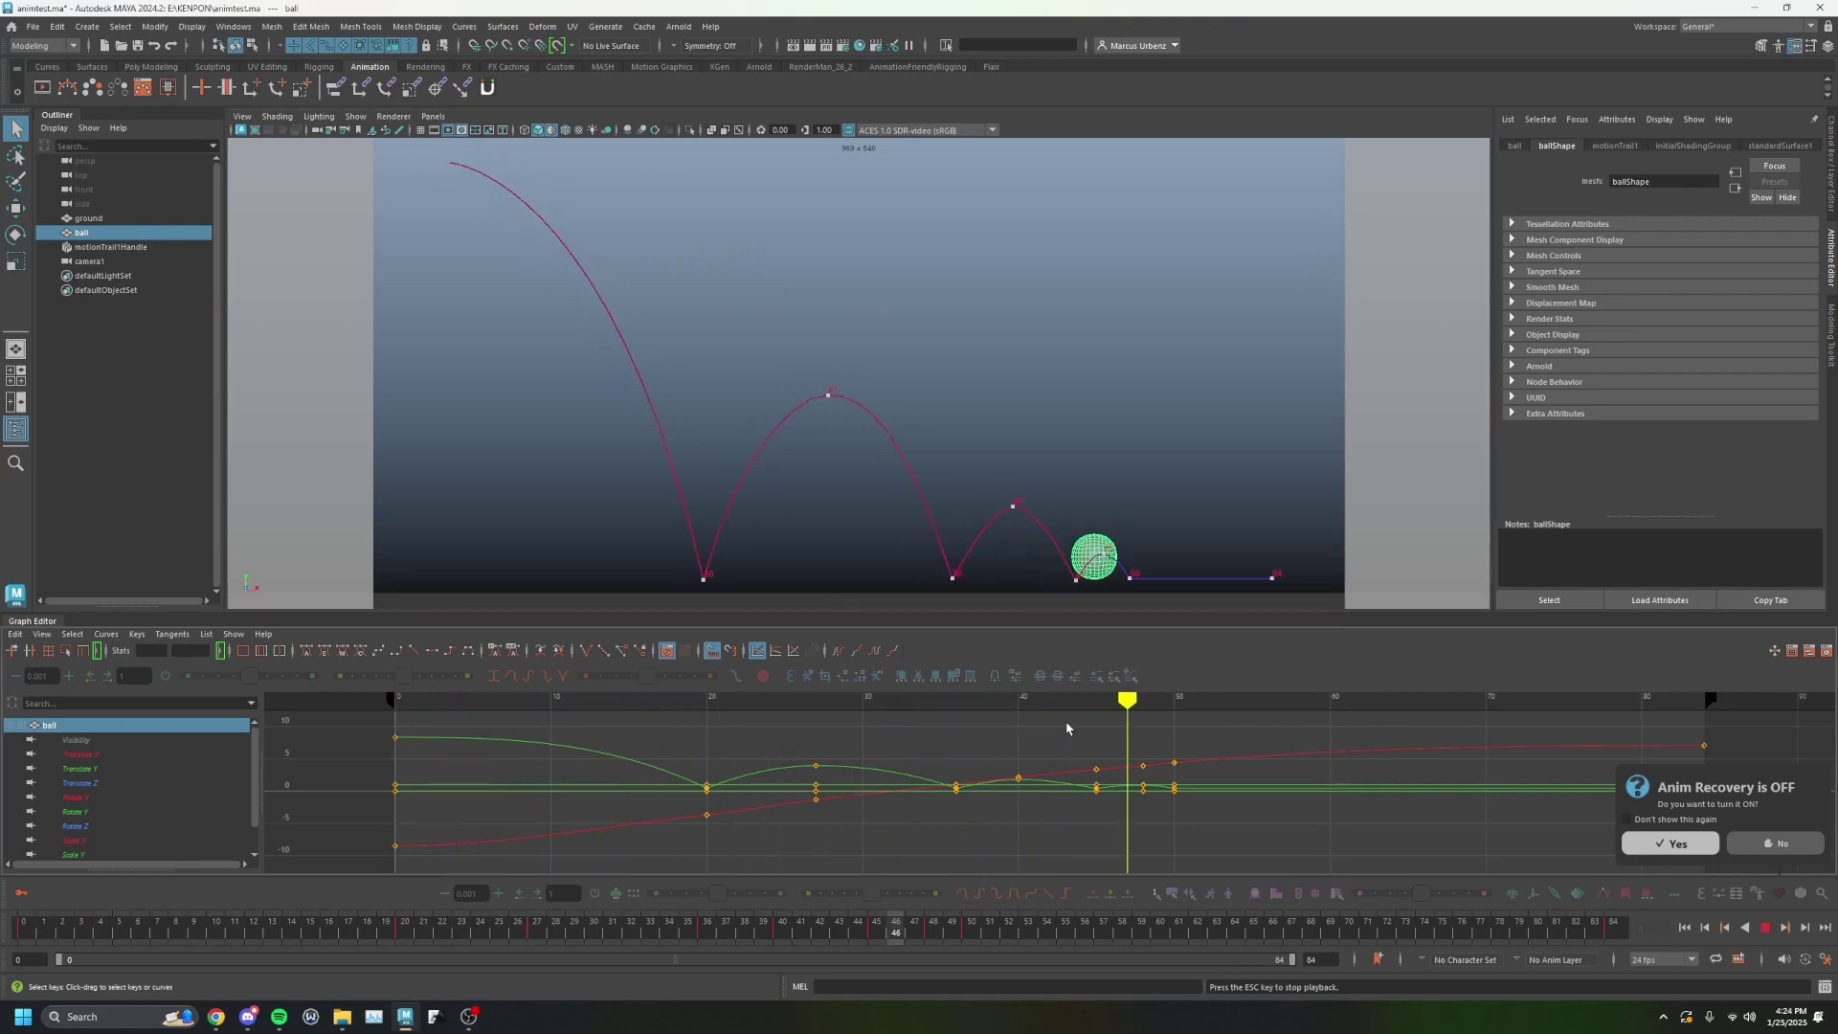
key(alt+v)
drag(921, 700, 894, 699)
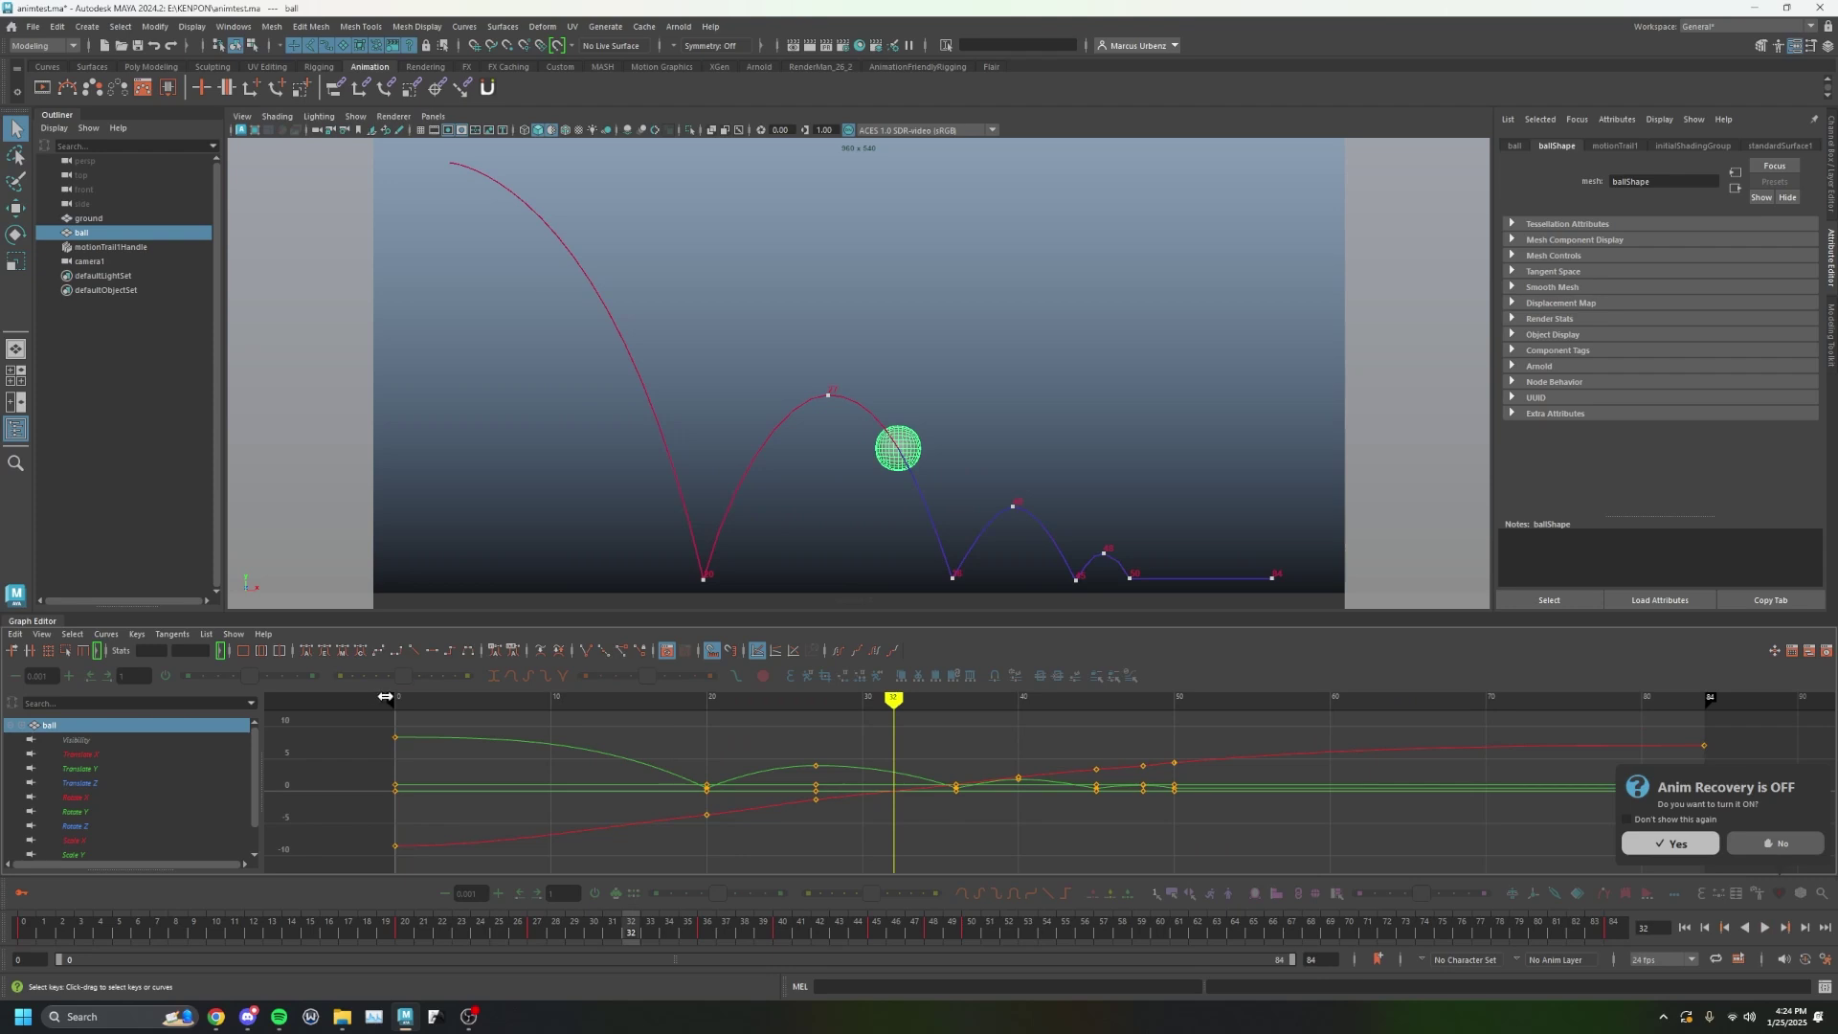
Set both the playback range start and the animation start time to frame 32.
drag(386, 697, 880, 700)
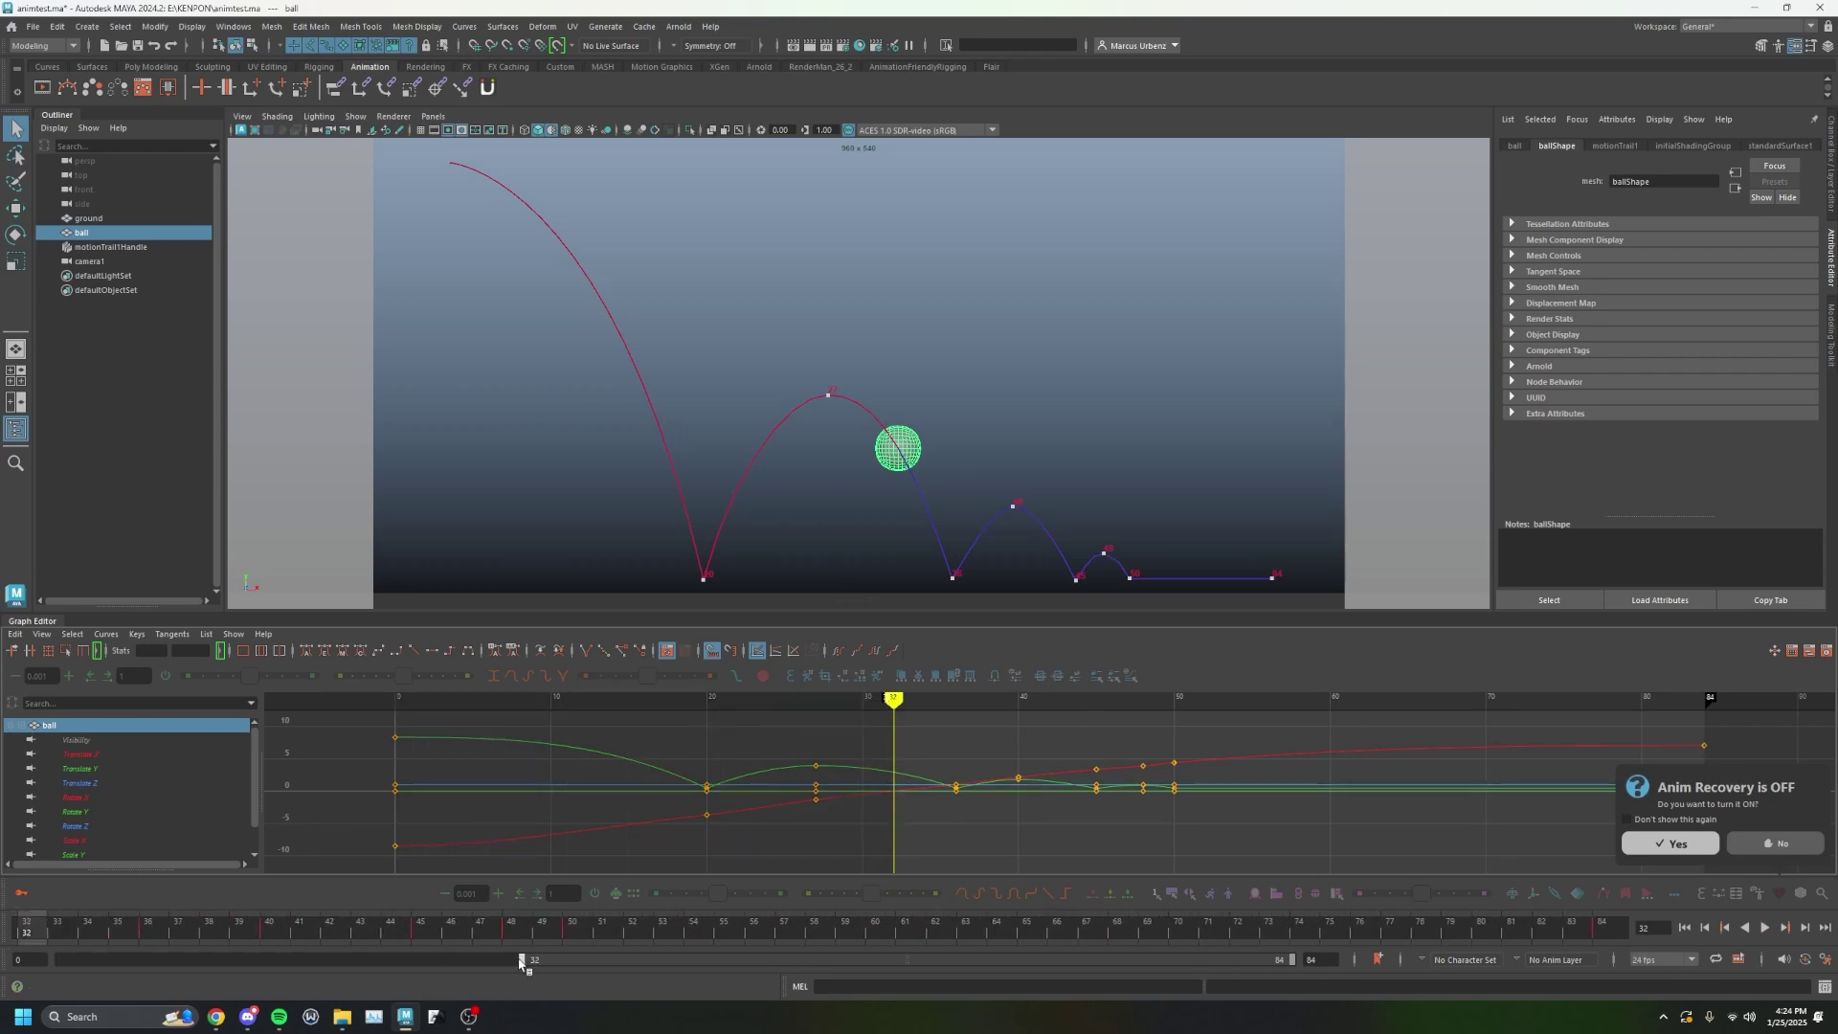
drag(521, 963, 119, 960)
key(ctrl+z)
double_click(30, 959)
key(Return)
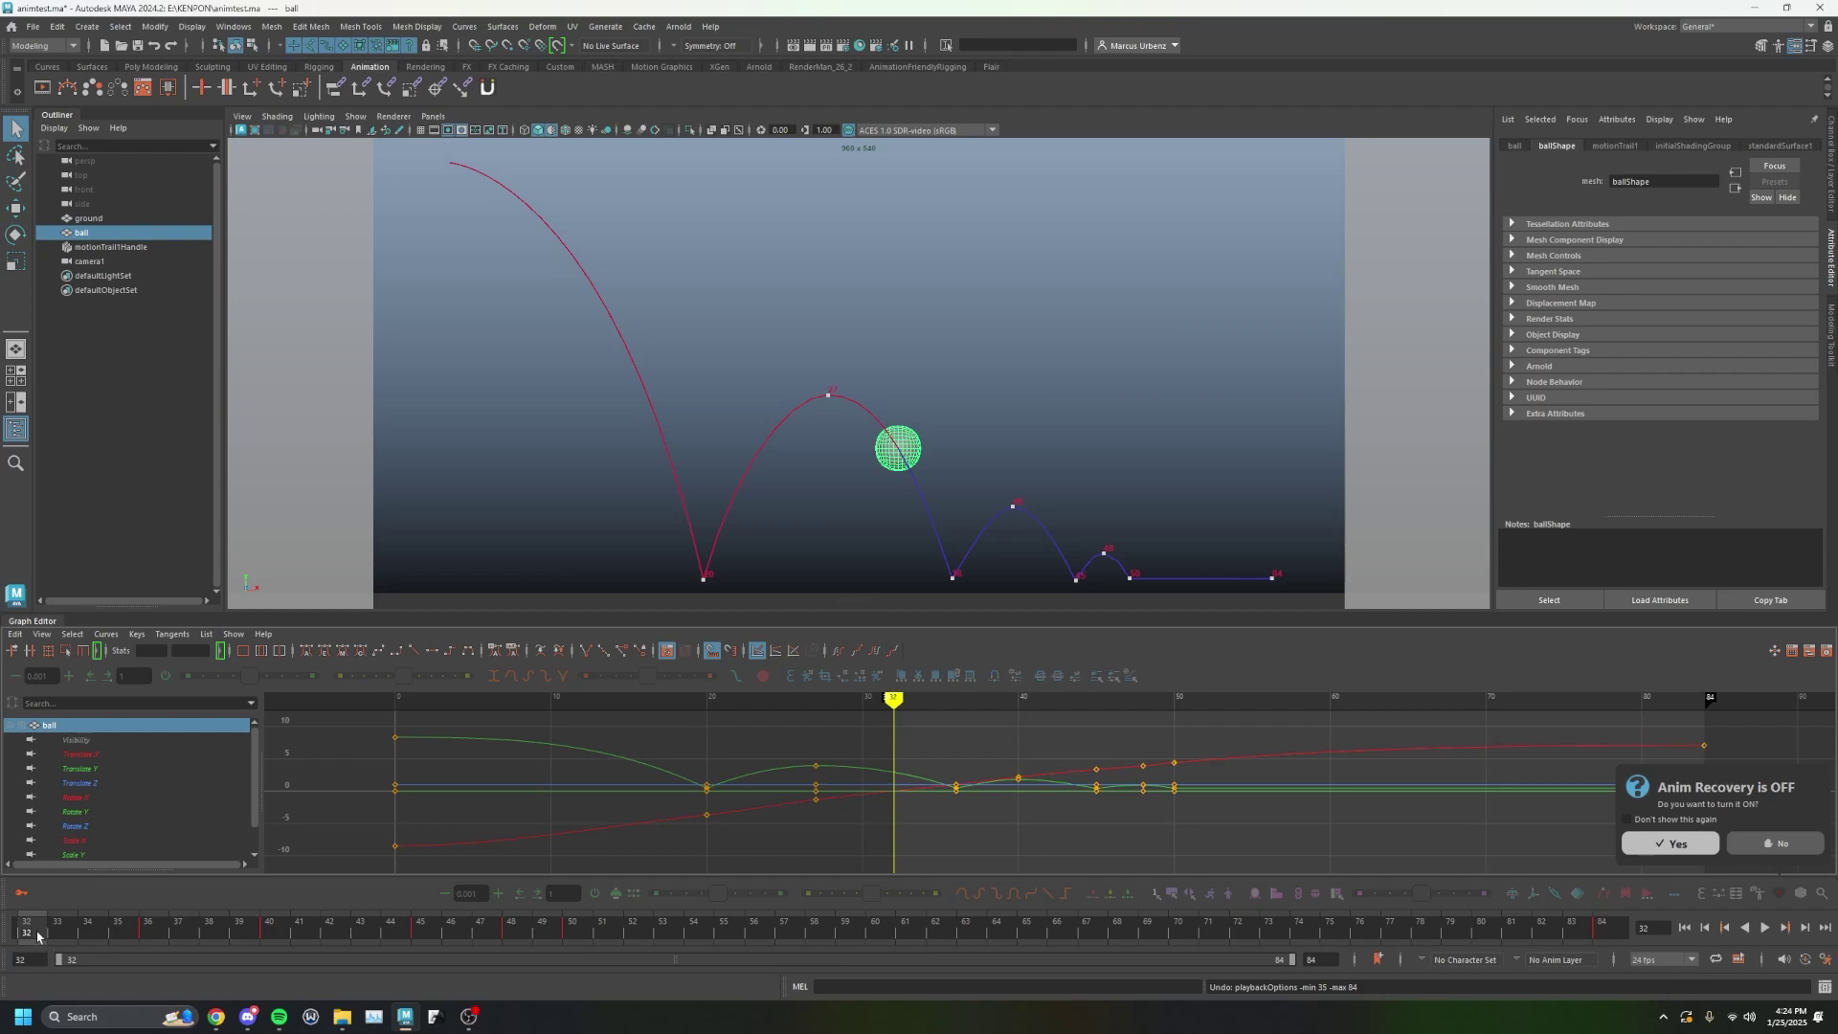
Play back the shortened frame range with the ball selected and decline the Anim Recovery prompt.
key(alt+v)
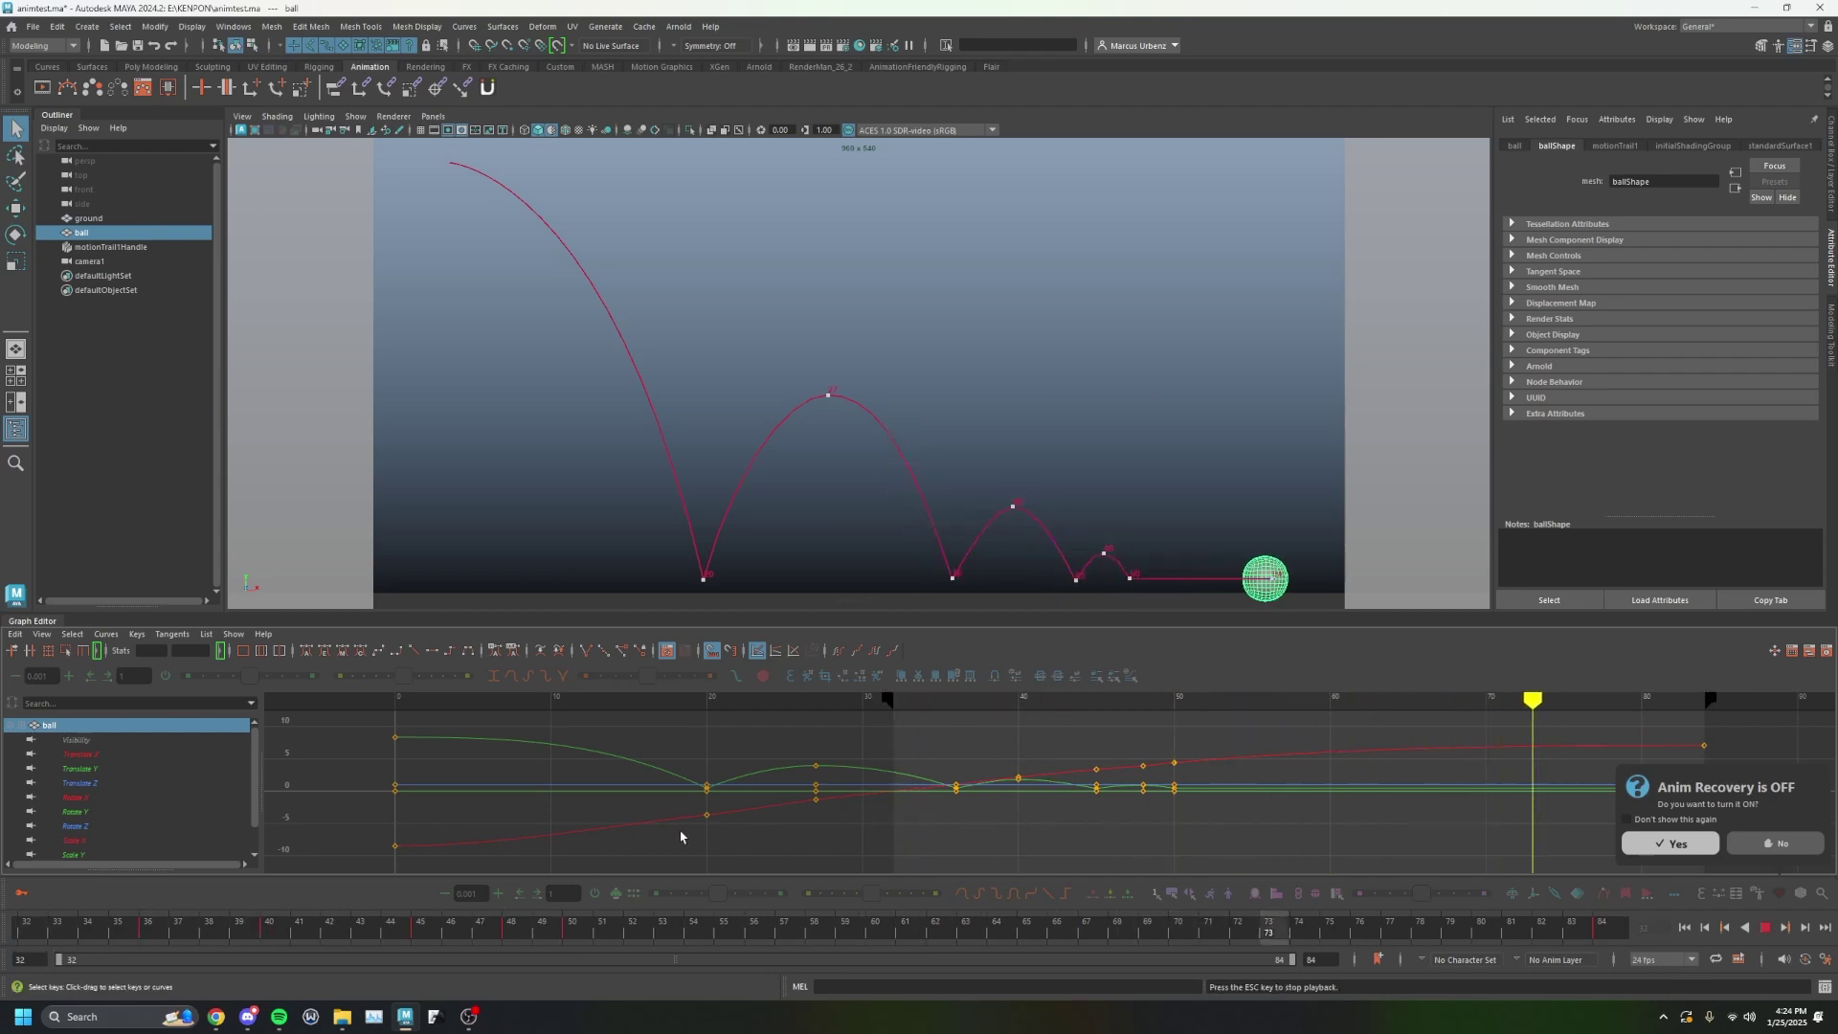
key(Escape)
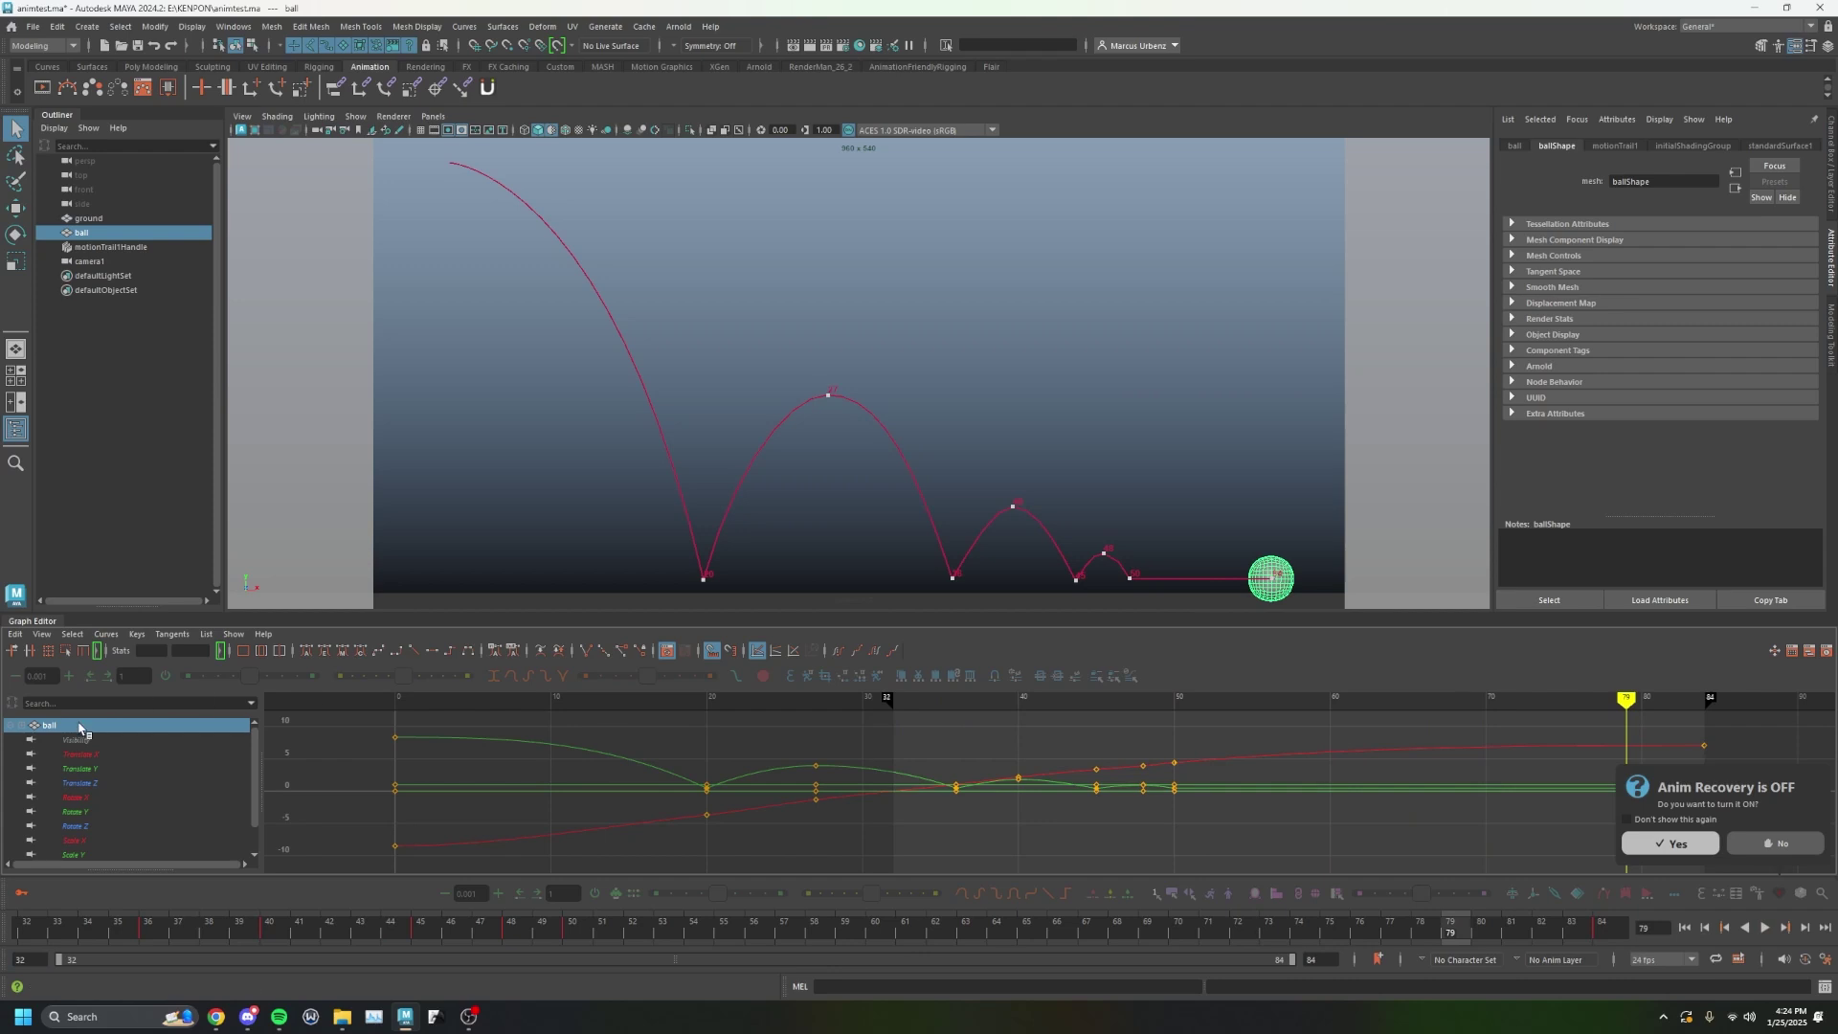
click(1149, 377)
click(1253, 572)
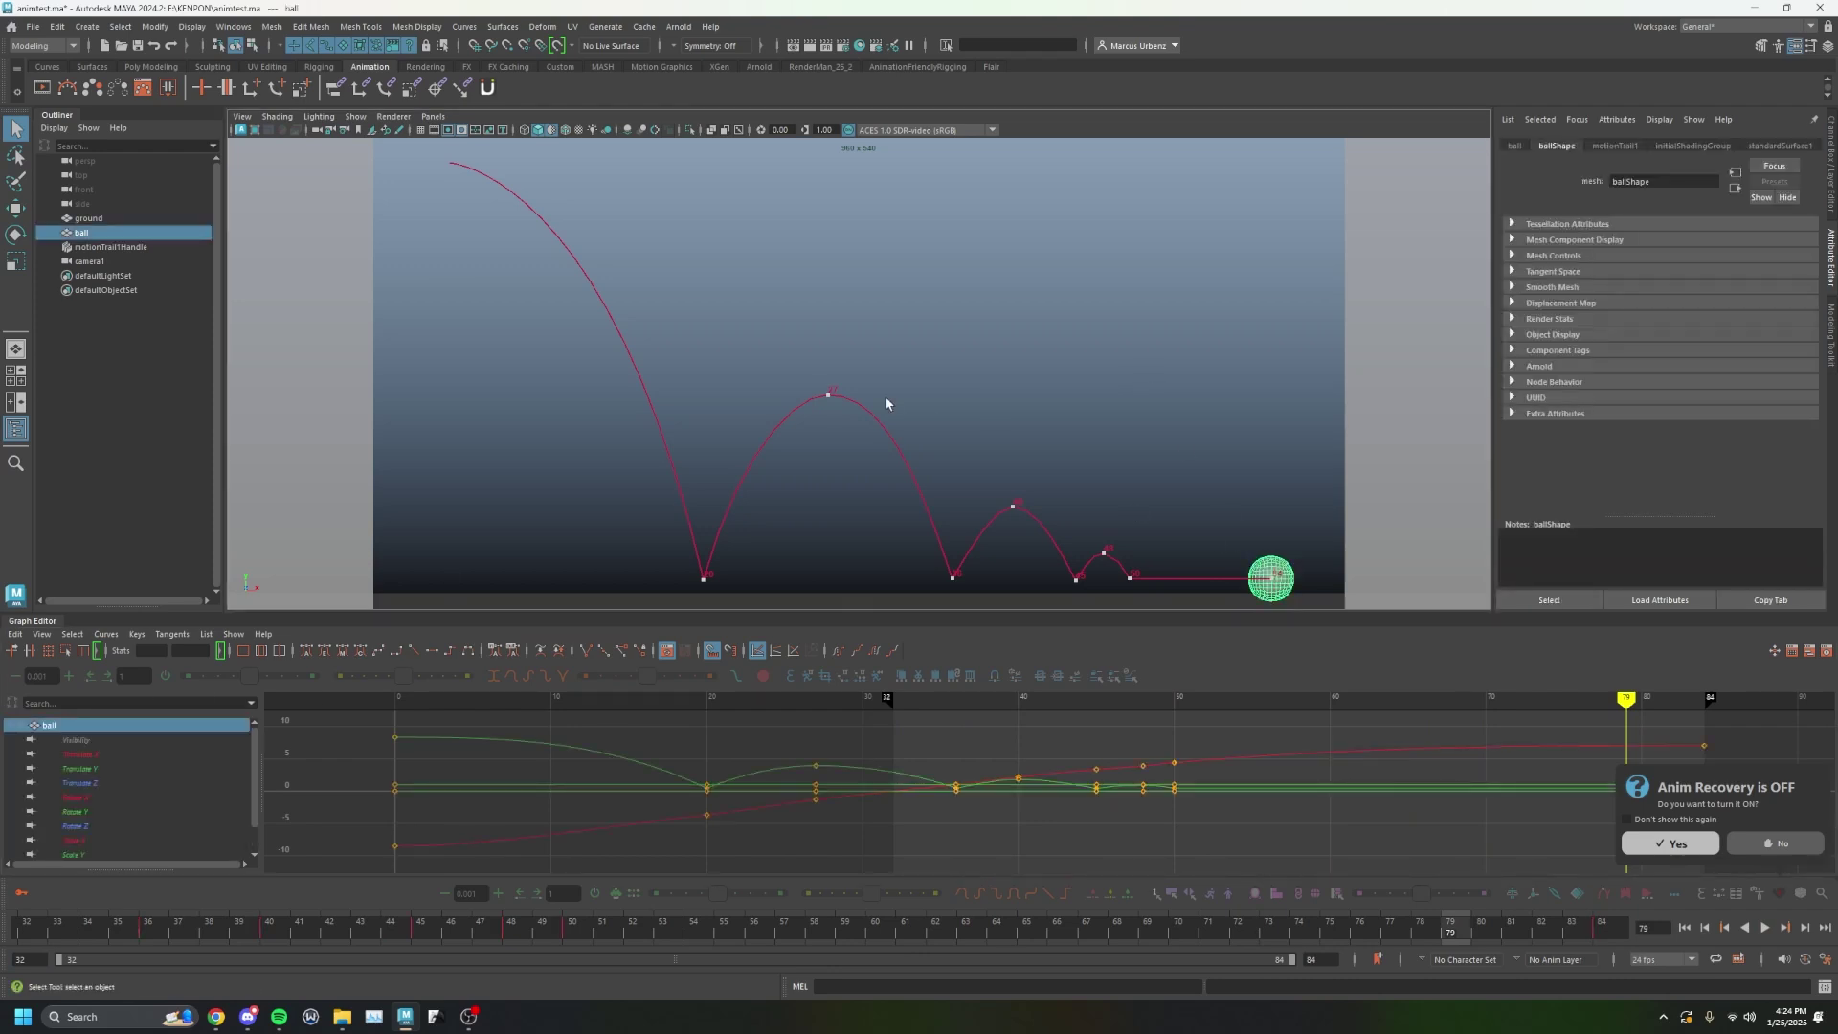
click(1767, 842)
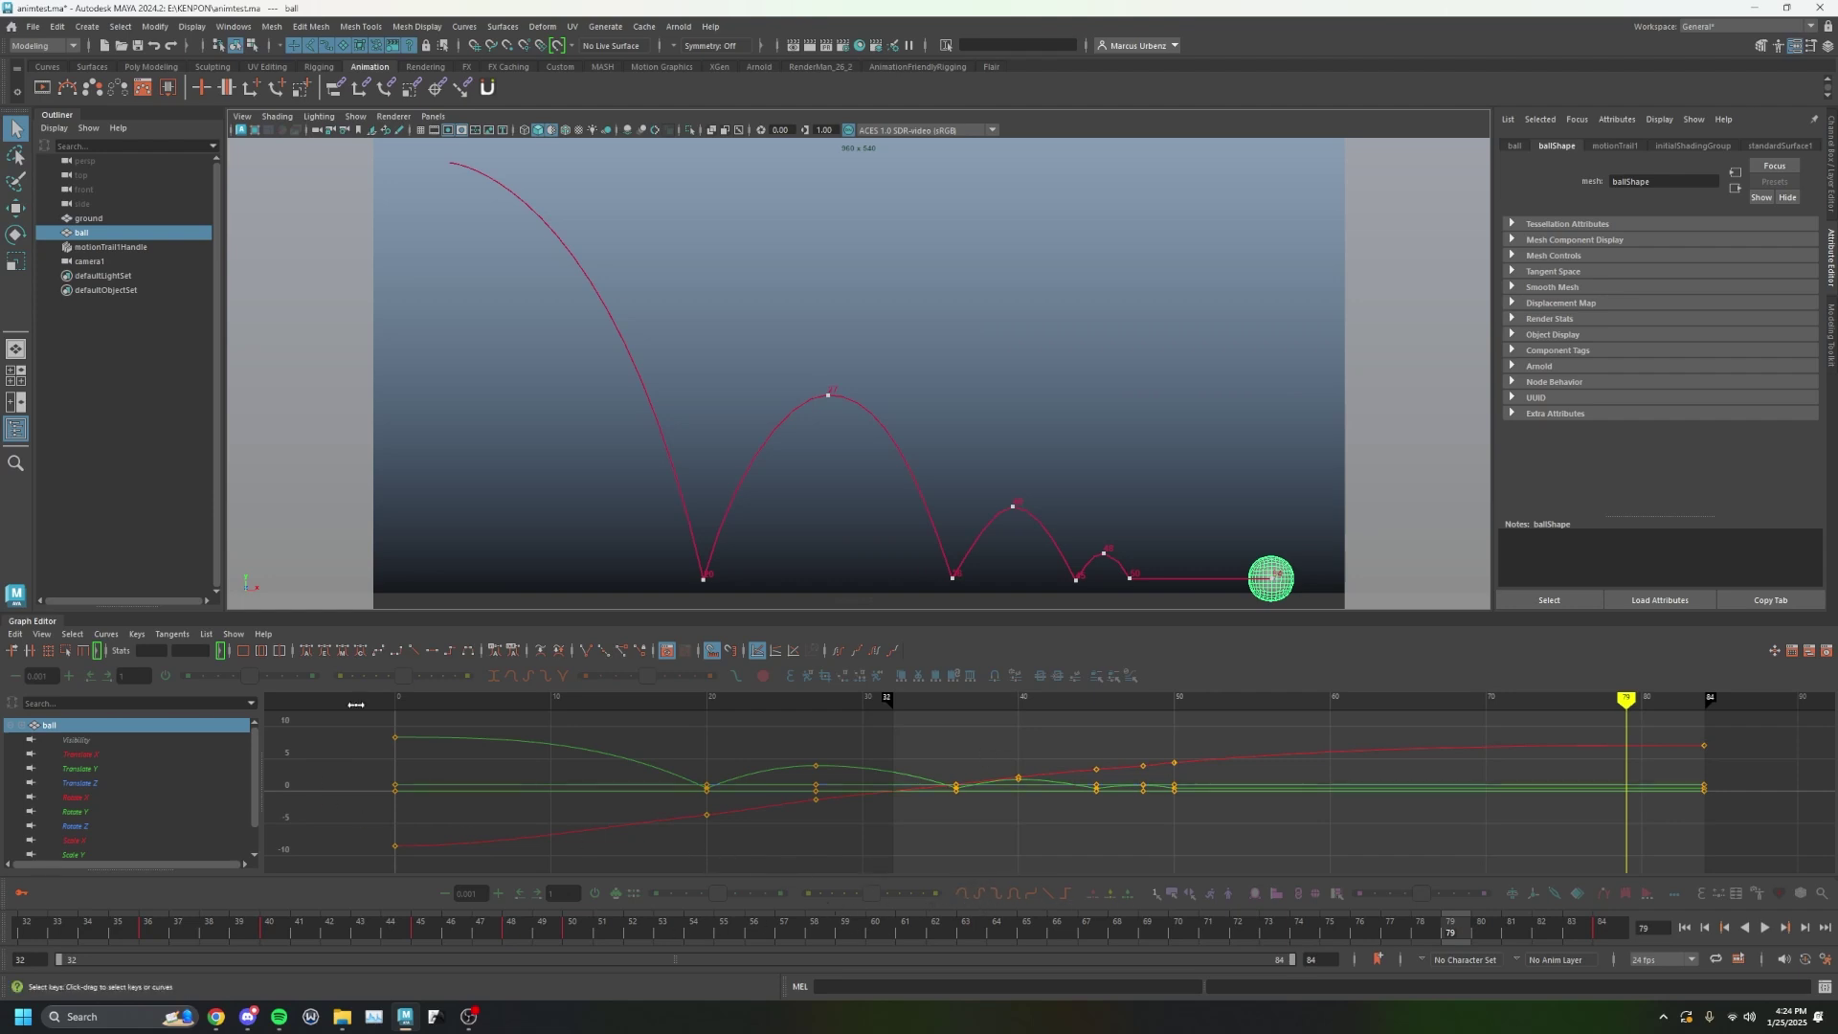
key(alt+v)
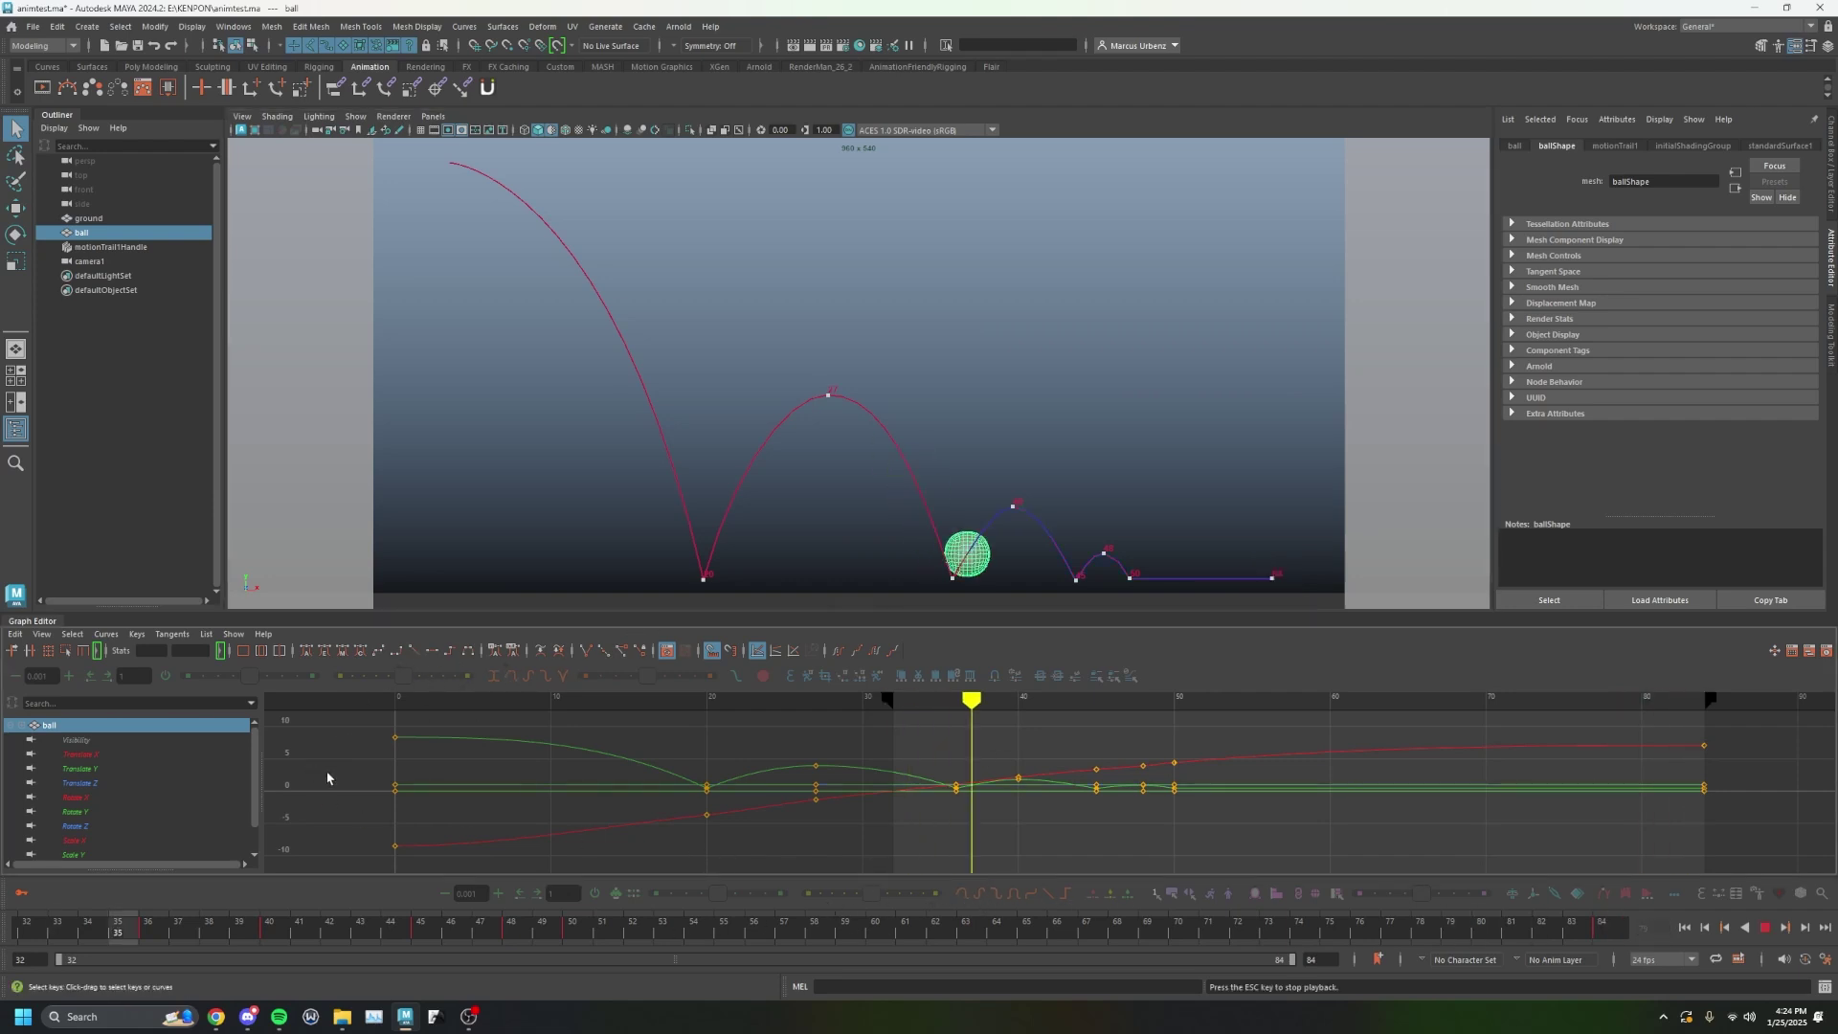
key(Escape)
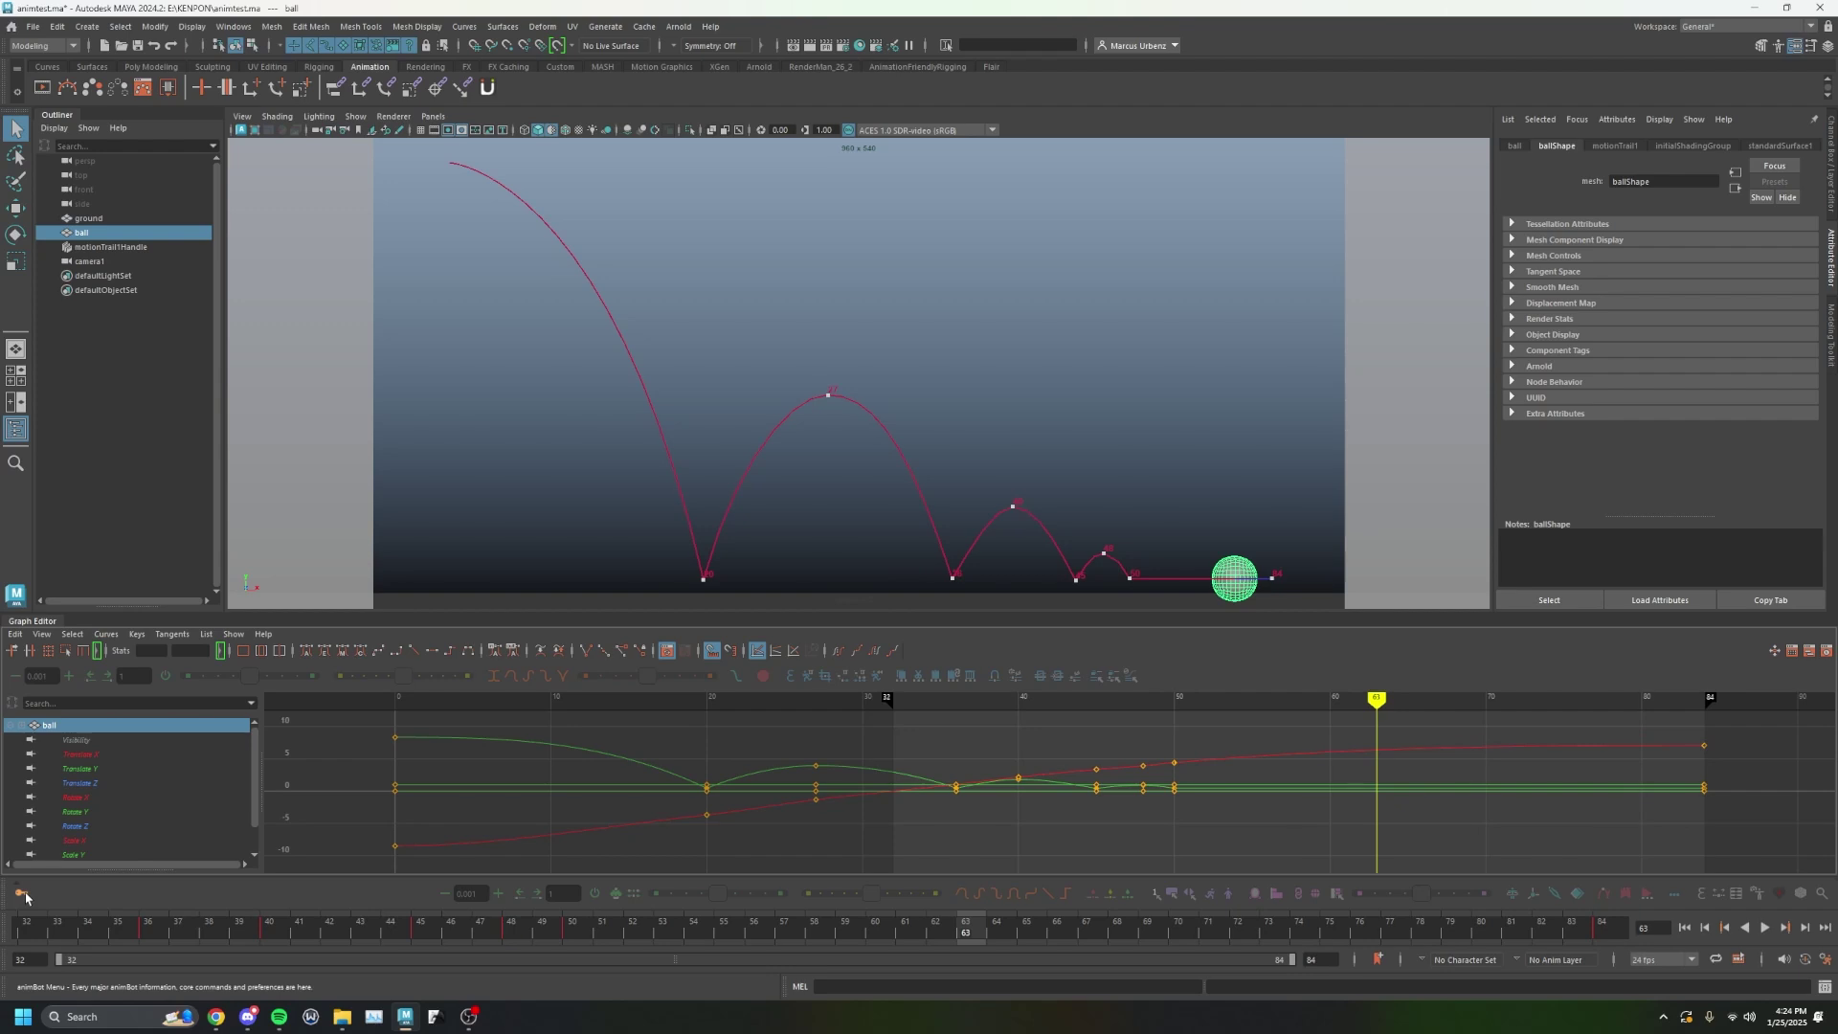
Start an animBot free trial from its licensing dialog, entering the e-mail address.
click(23, 894)
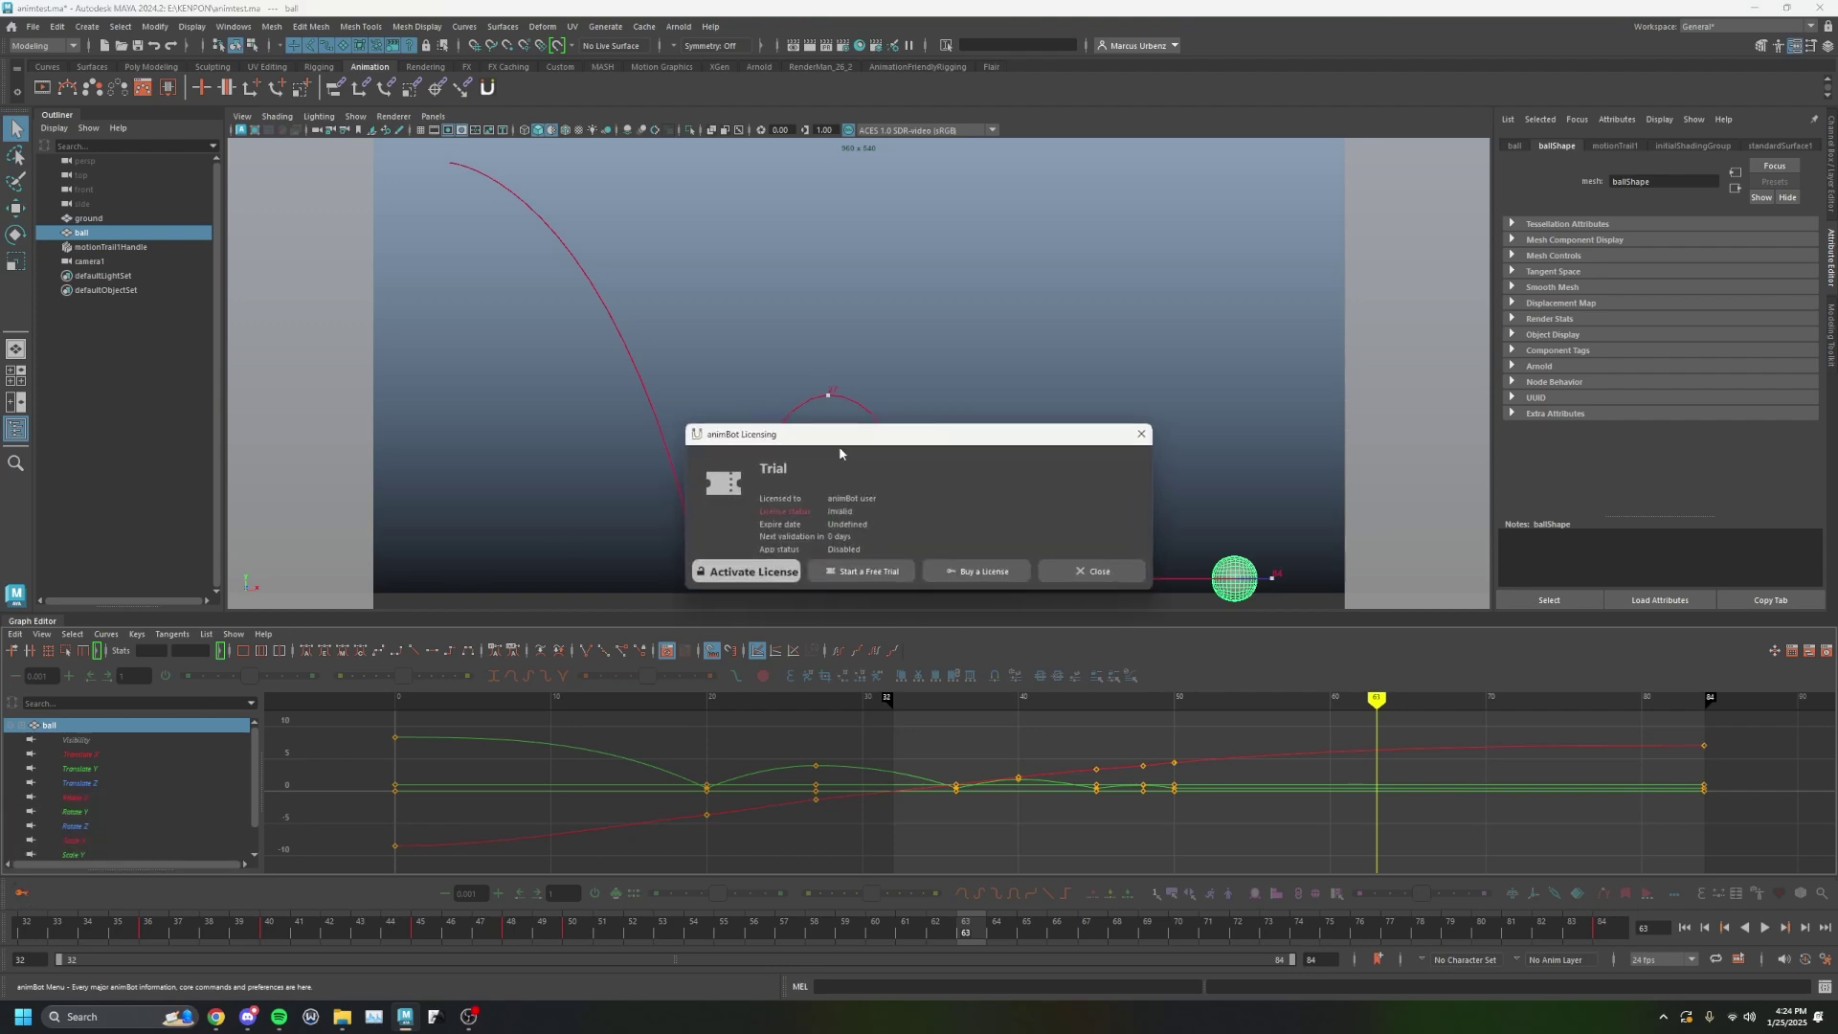
drag(840, 453, 1076, 221)
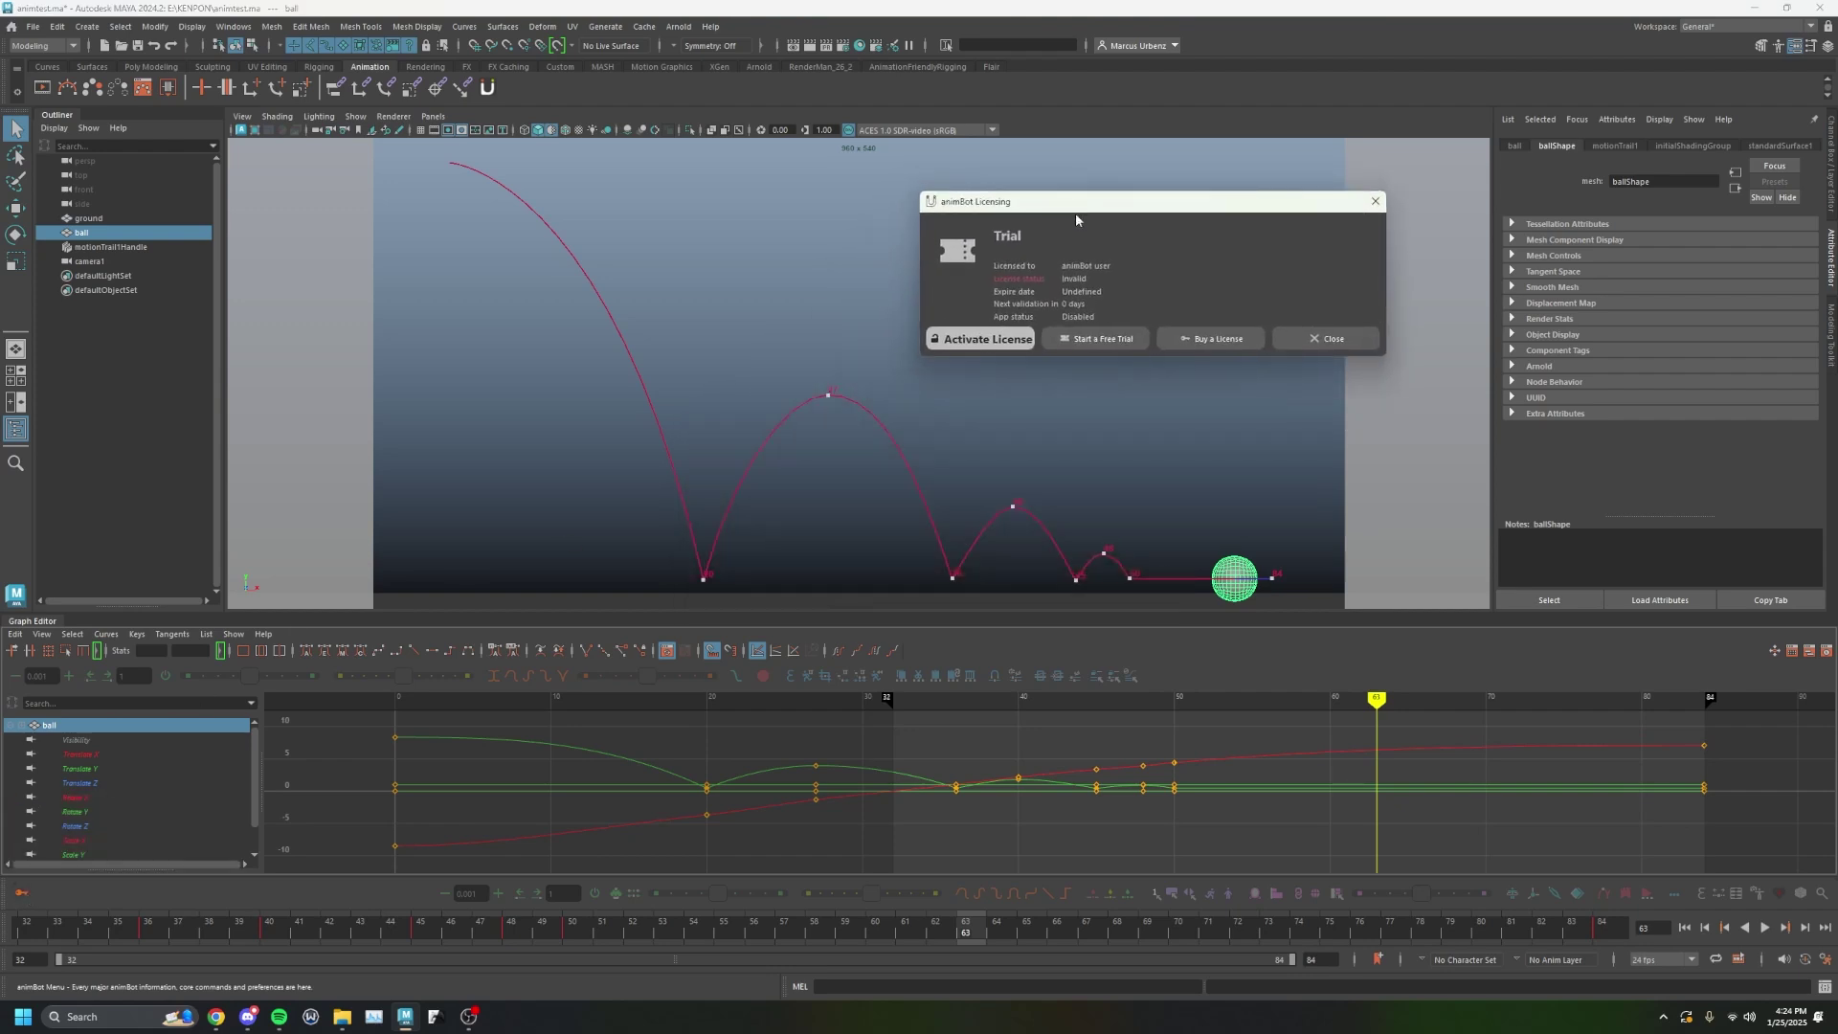
click(1099, 338)
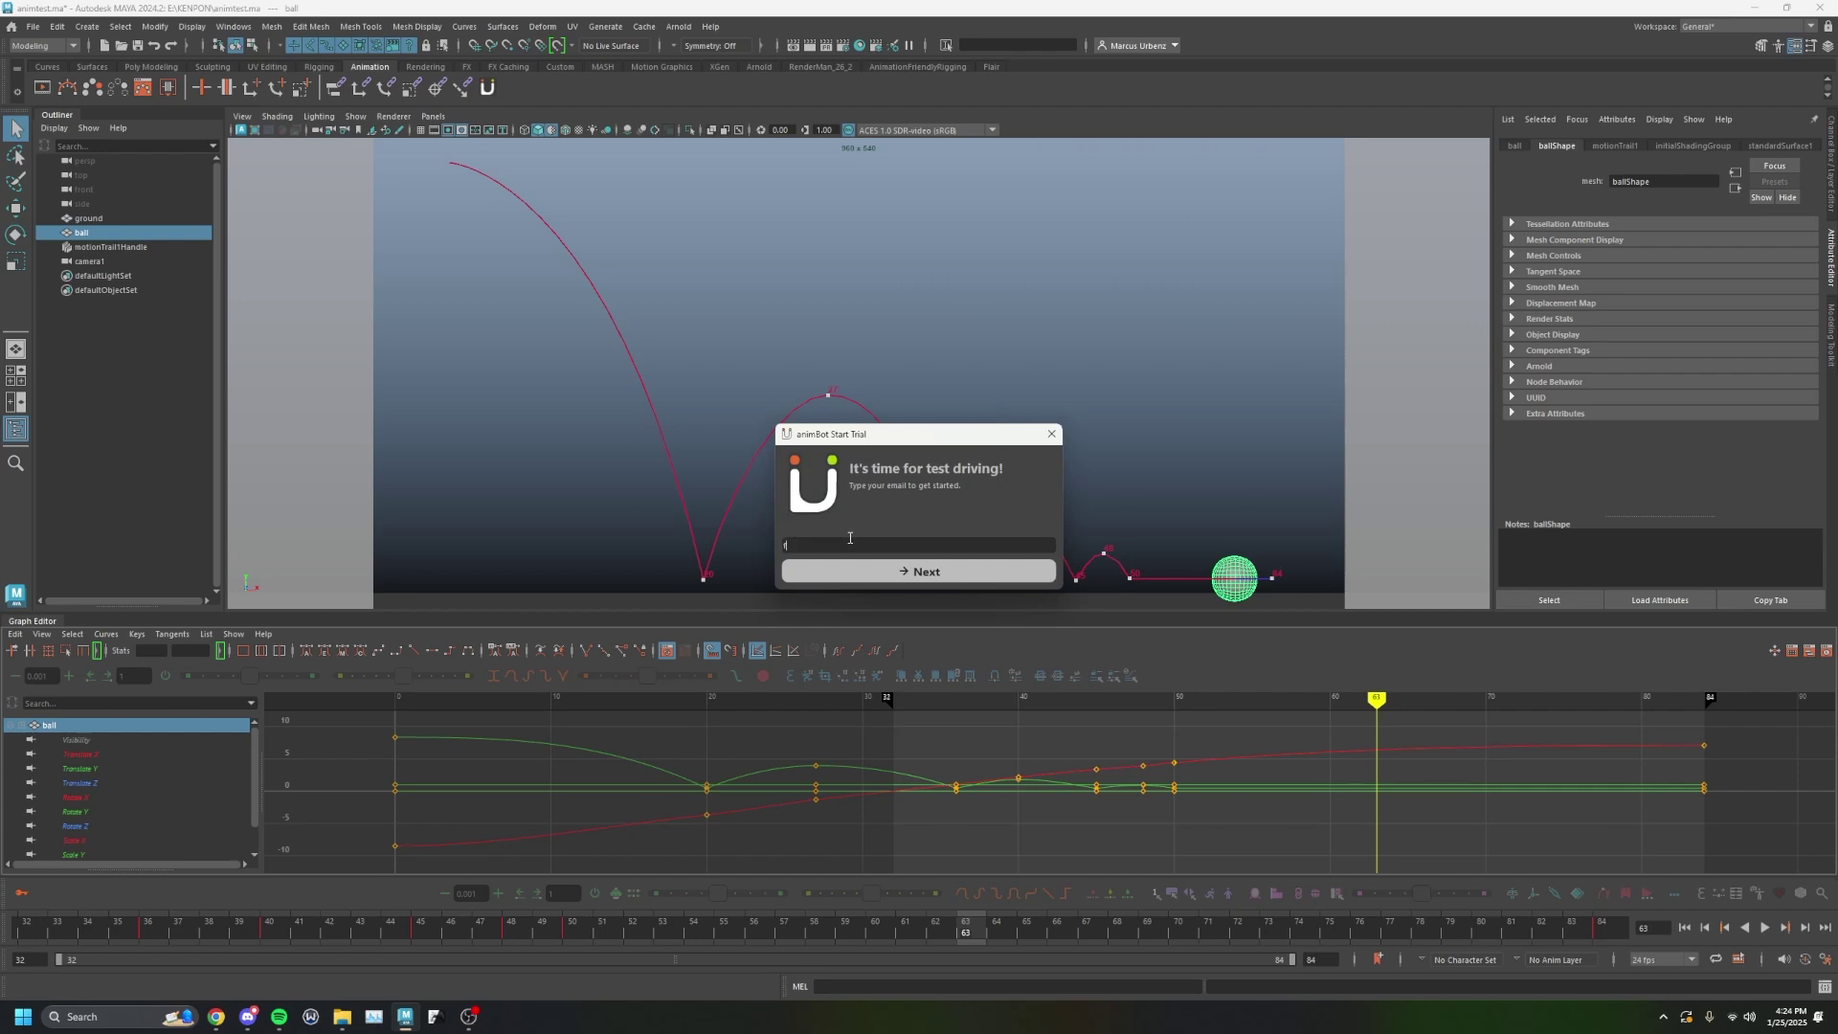
key(Escape)
Check animBot's baking options, bake the ball's channels on twos over frames 32 to 84, and deselect the ball.
mouse_move(1199, 701)
mouse_down()
mouse_move(922, 701)
mouse_move(1018, 702)
mouse_move(928, 702)
mouse_move(987, 702)
mouse_up()
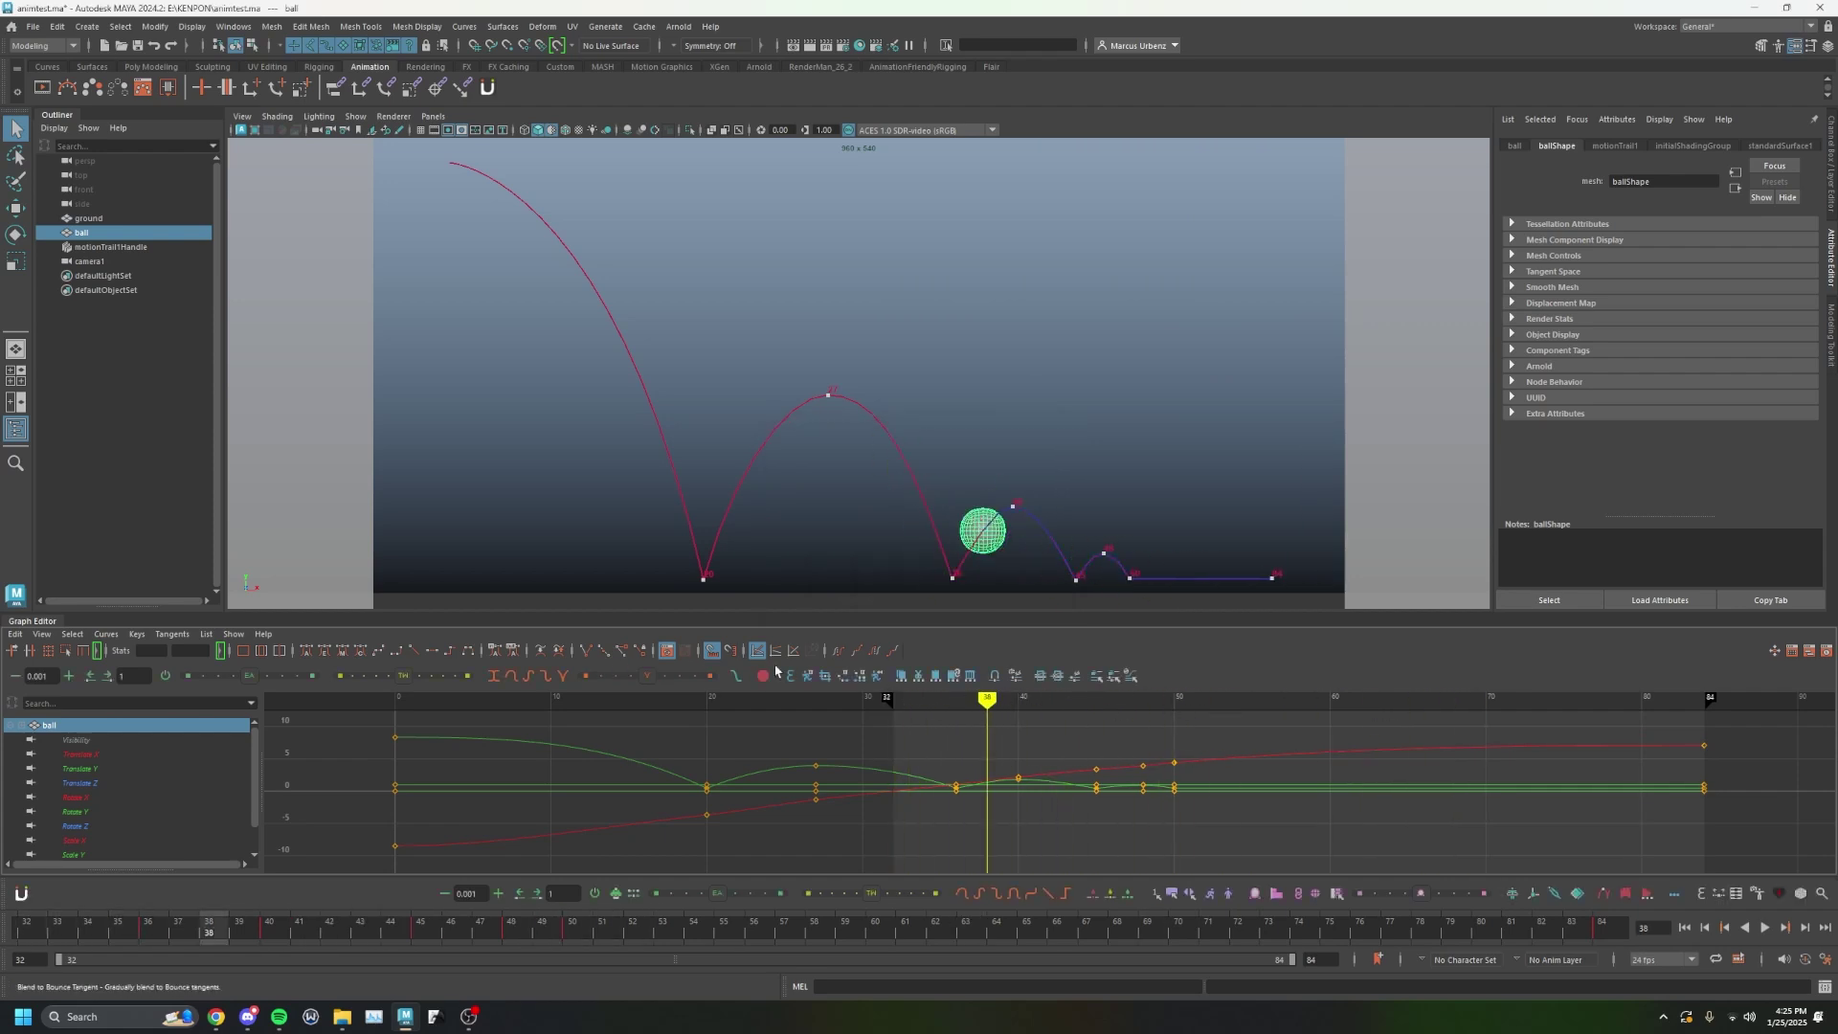
right_click(617, 898)
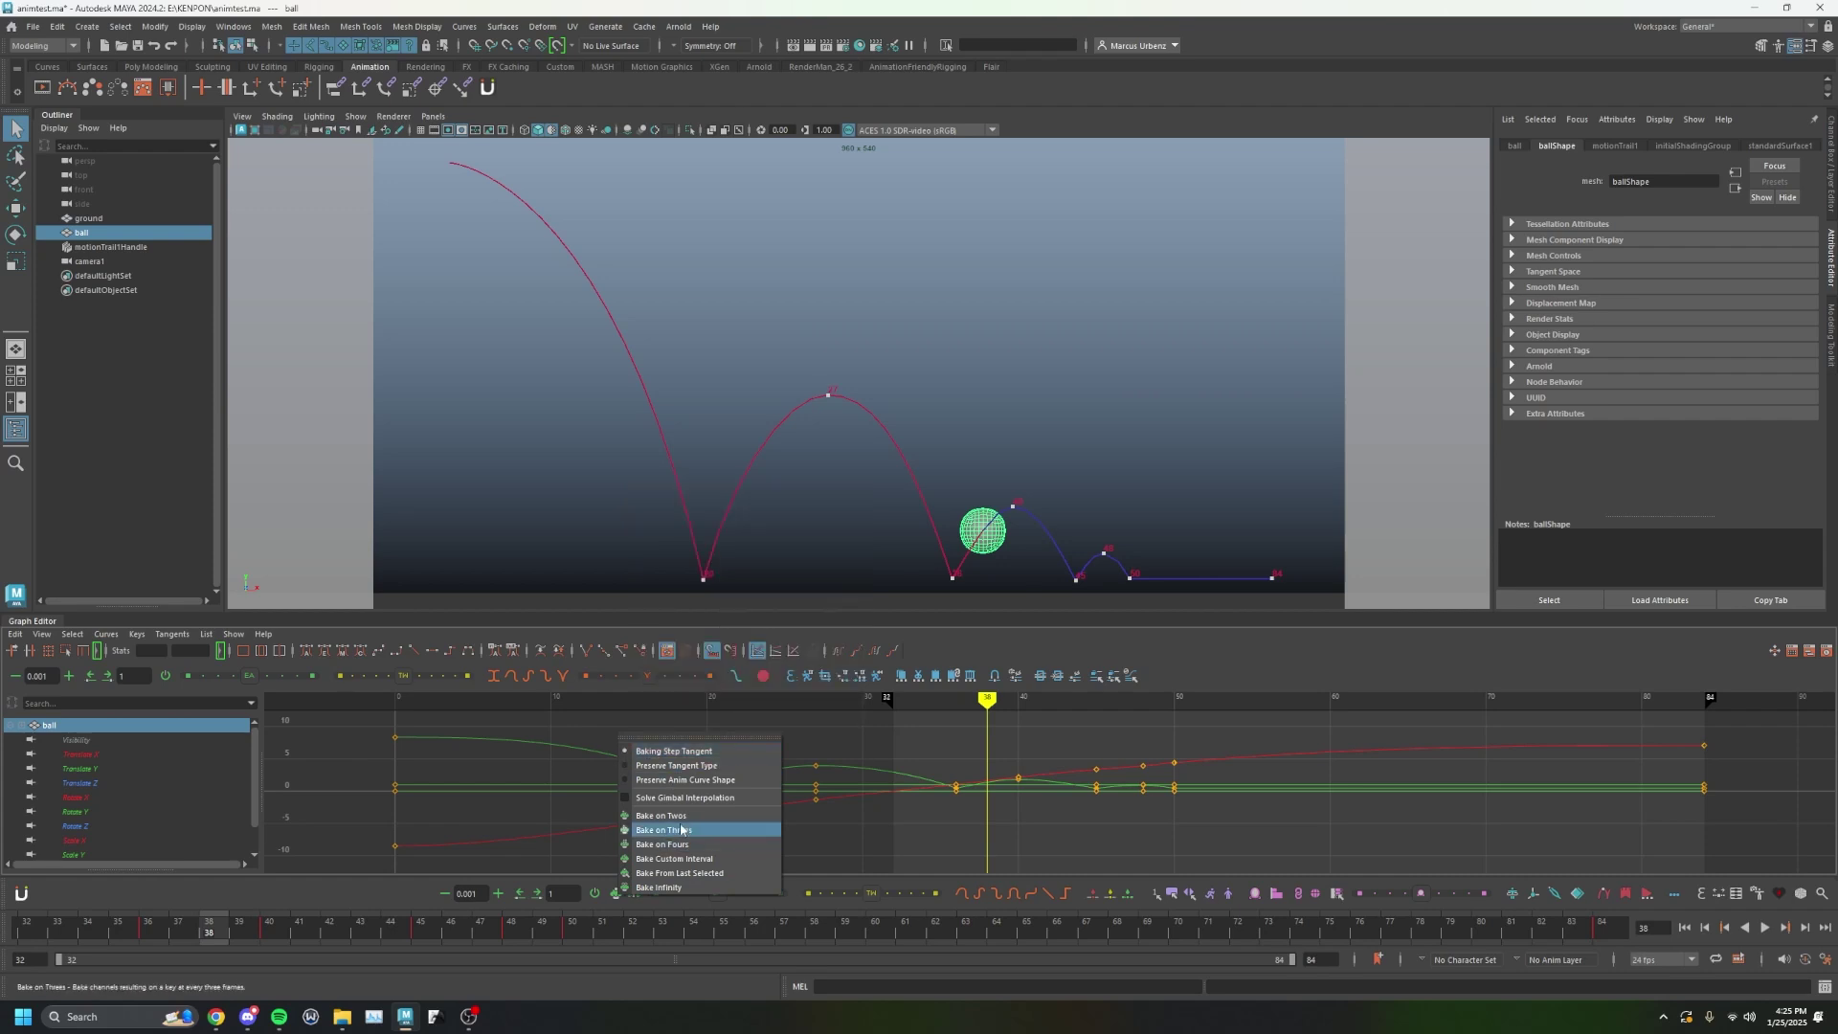
right_click(618, 893)
right_click(593, 883)
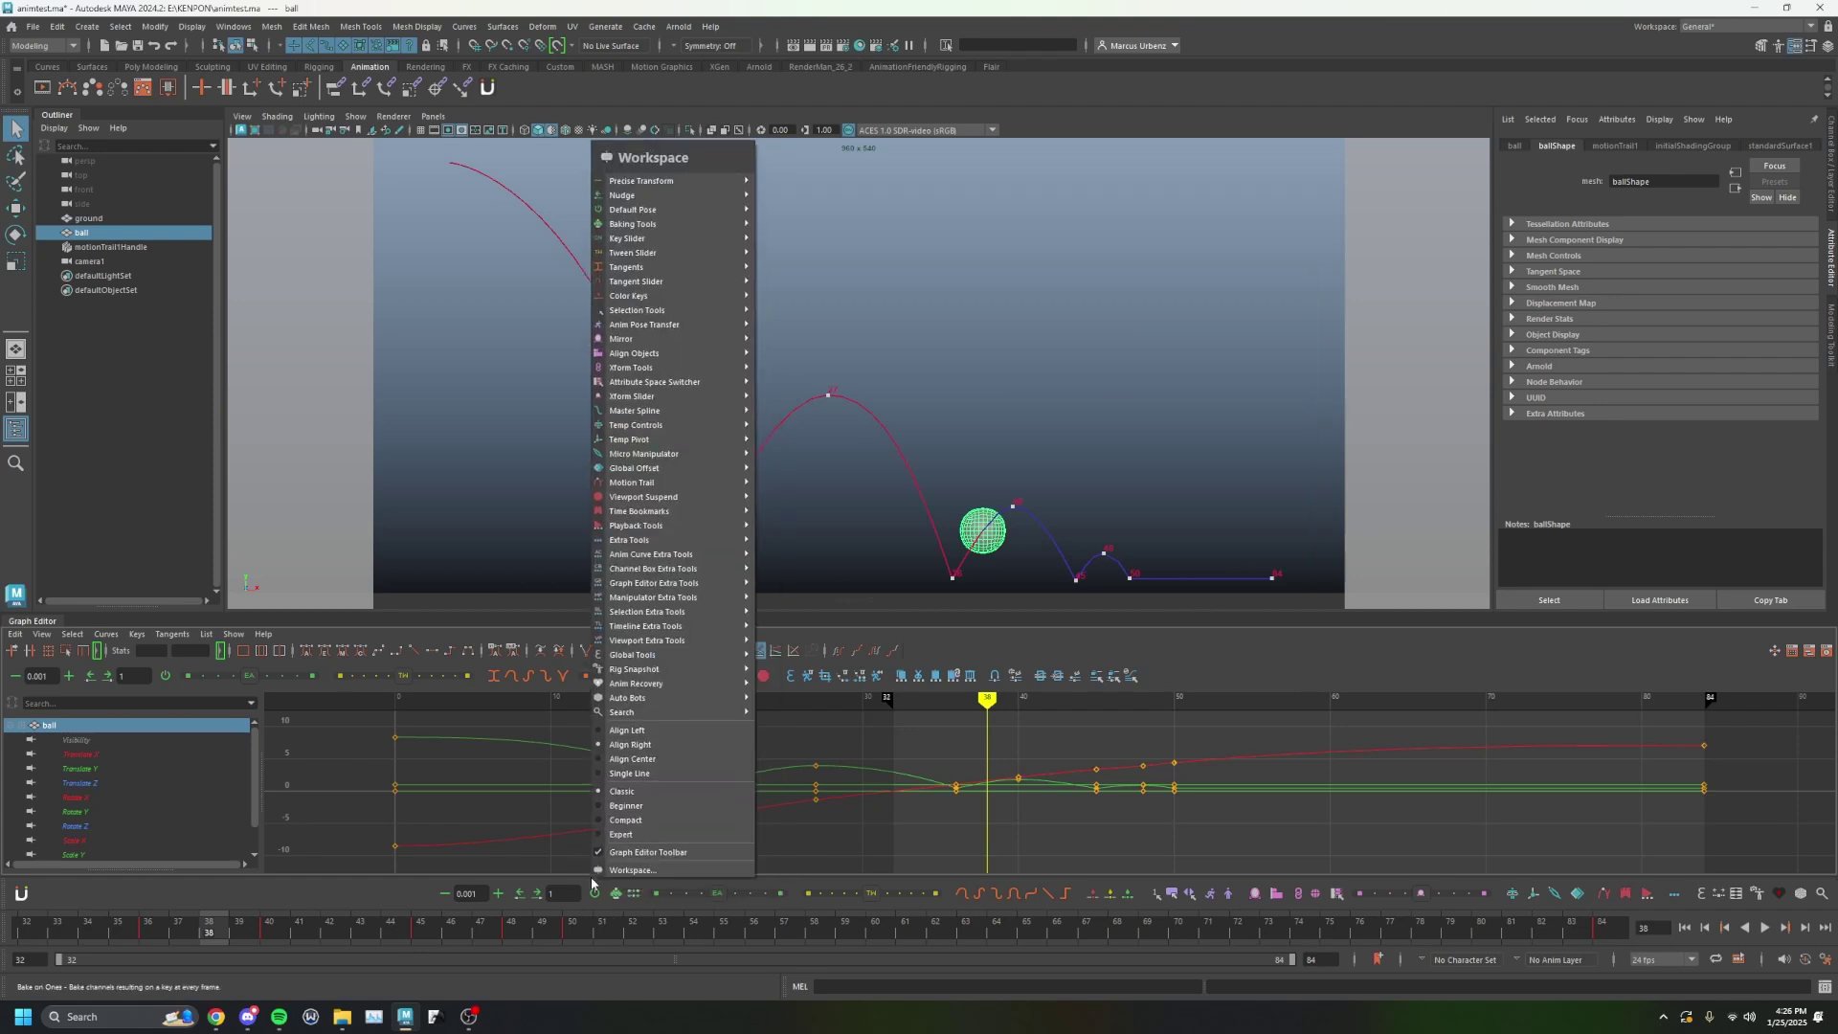
click(360, 893)
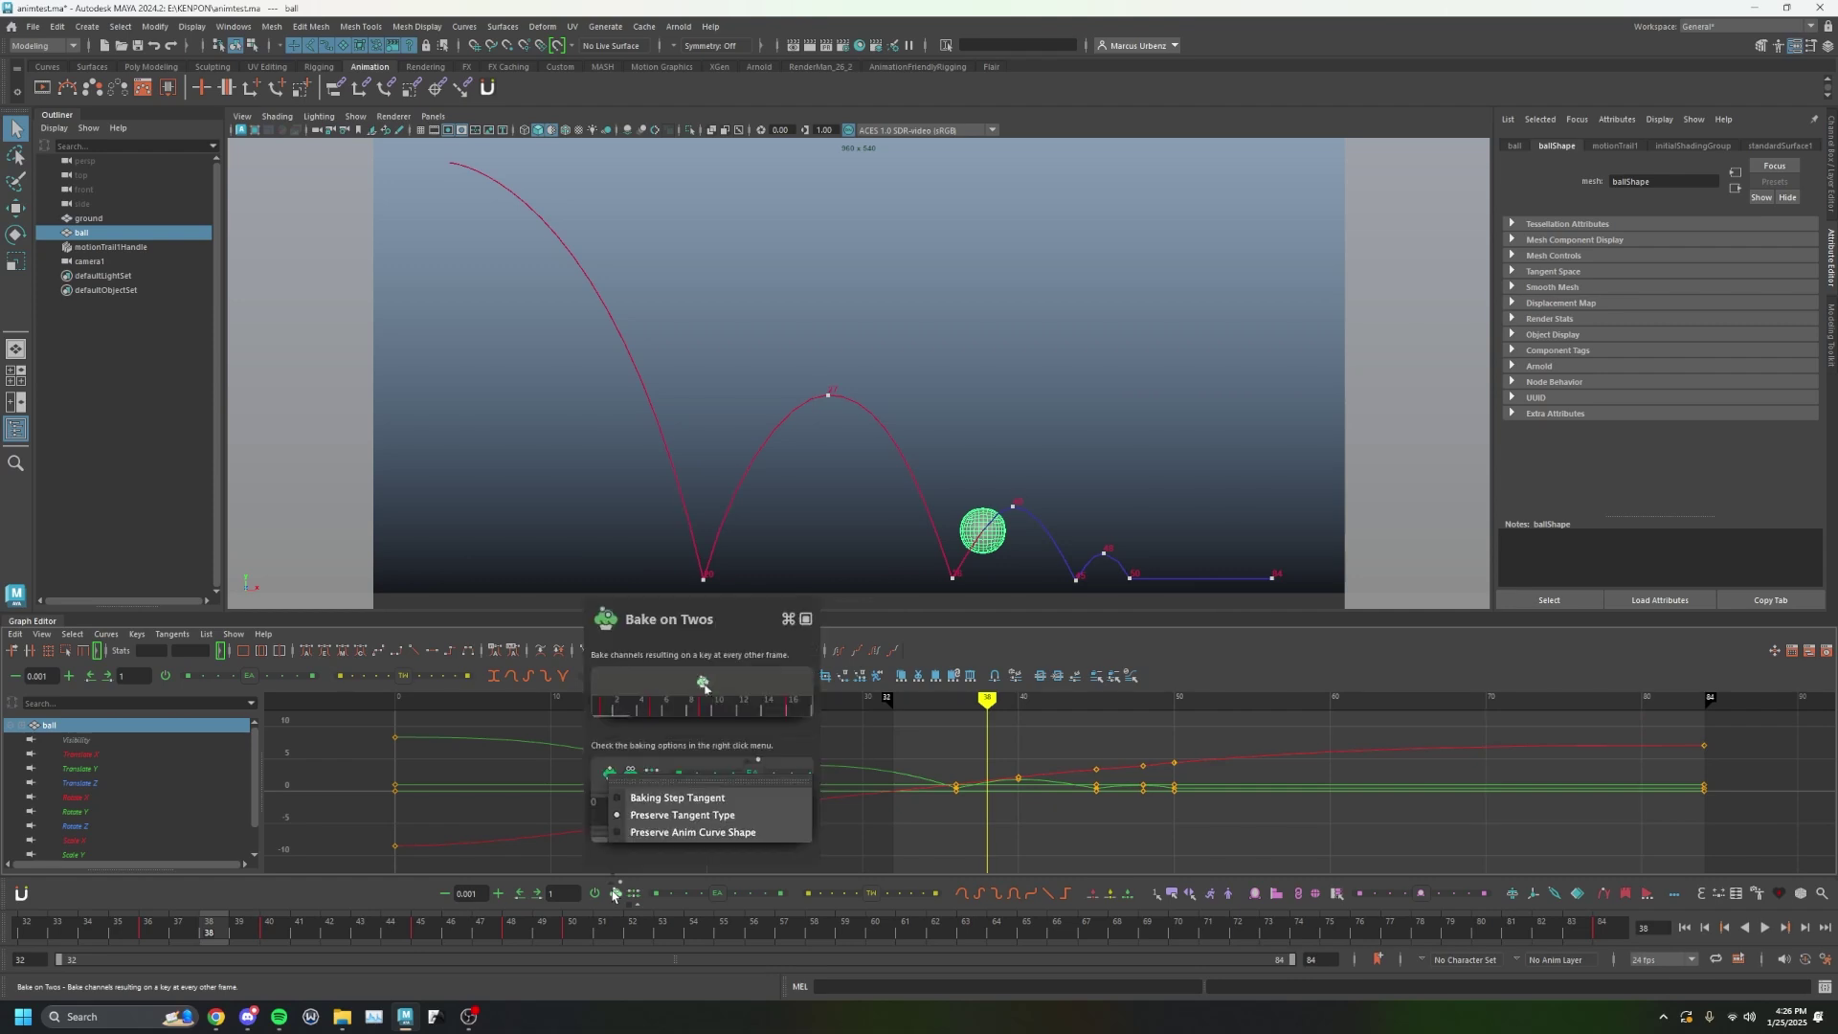
click(614, 893)
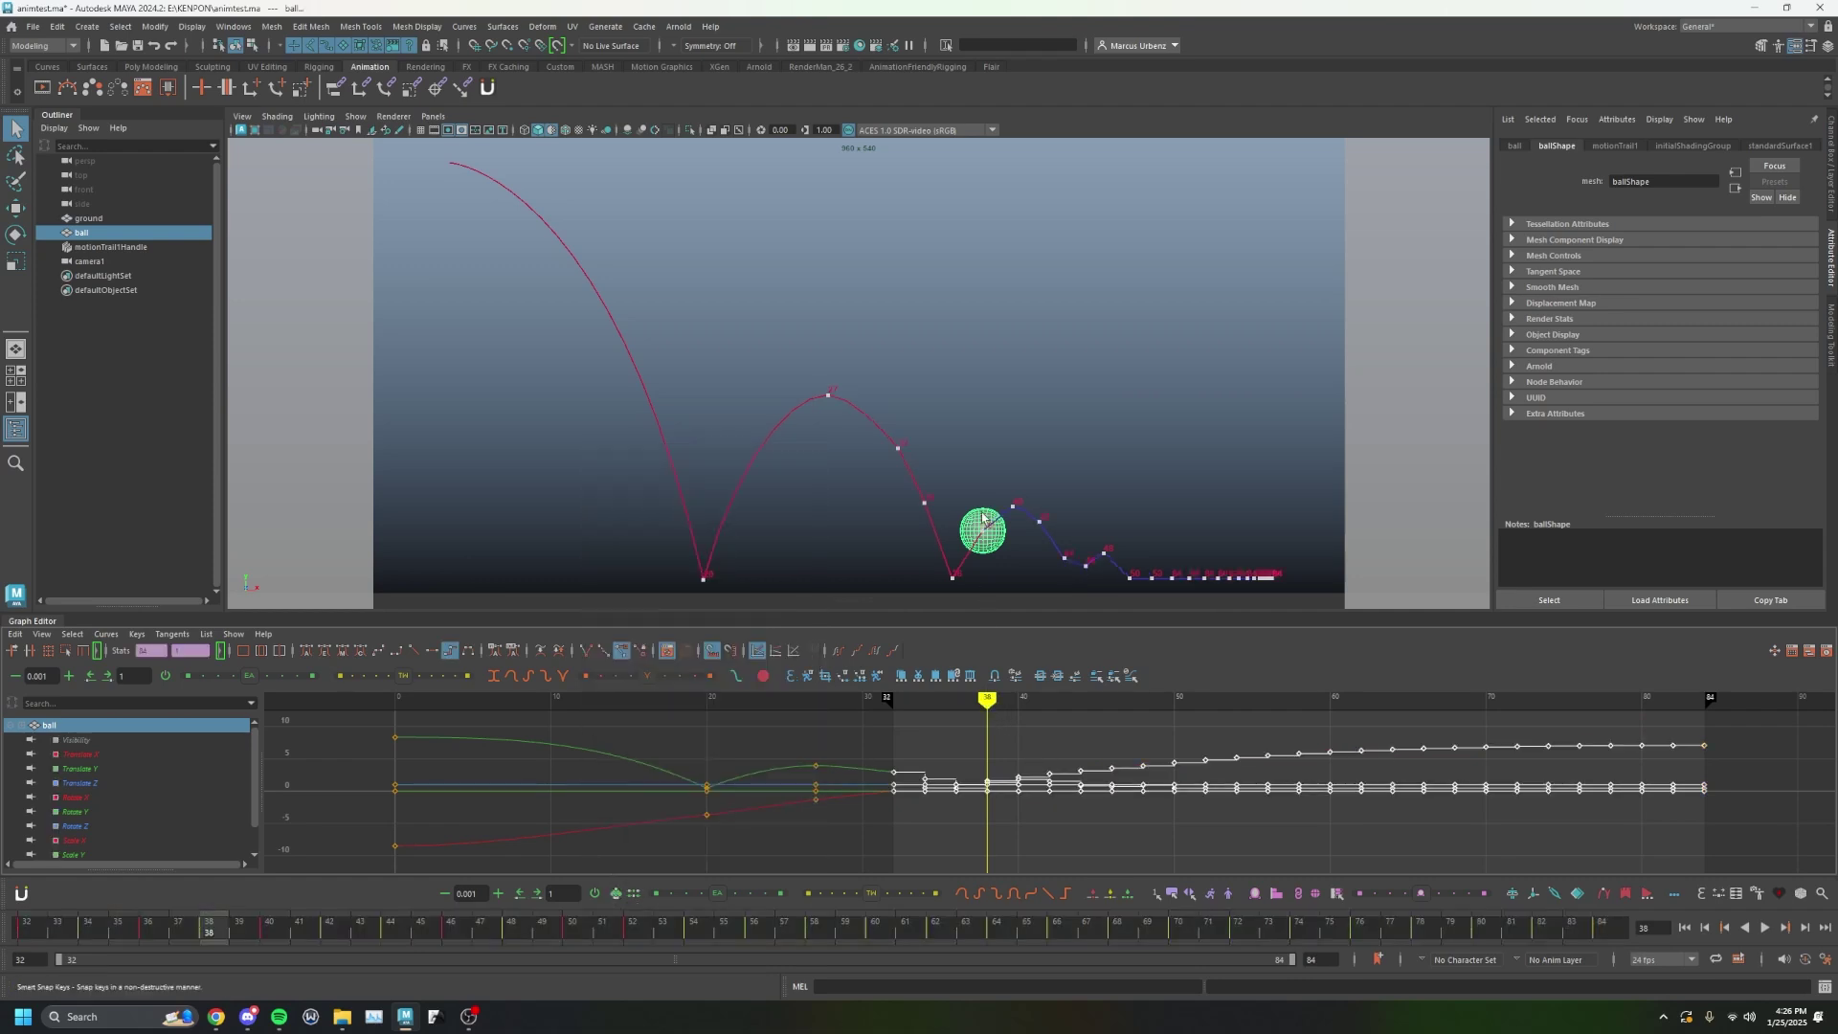
click(987, 466)
Restore the playback range start to frame 0 and play the baked bounce animation.
drag(884, 700, 392, 717)
key(alt+v)
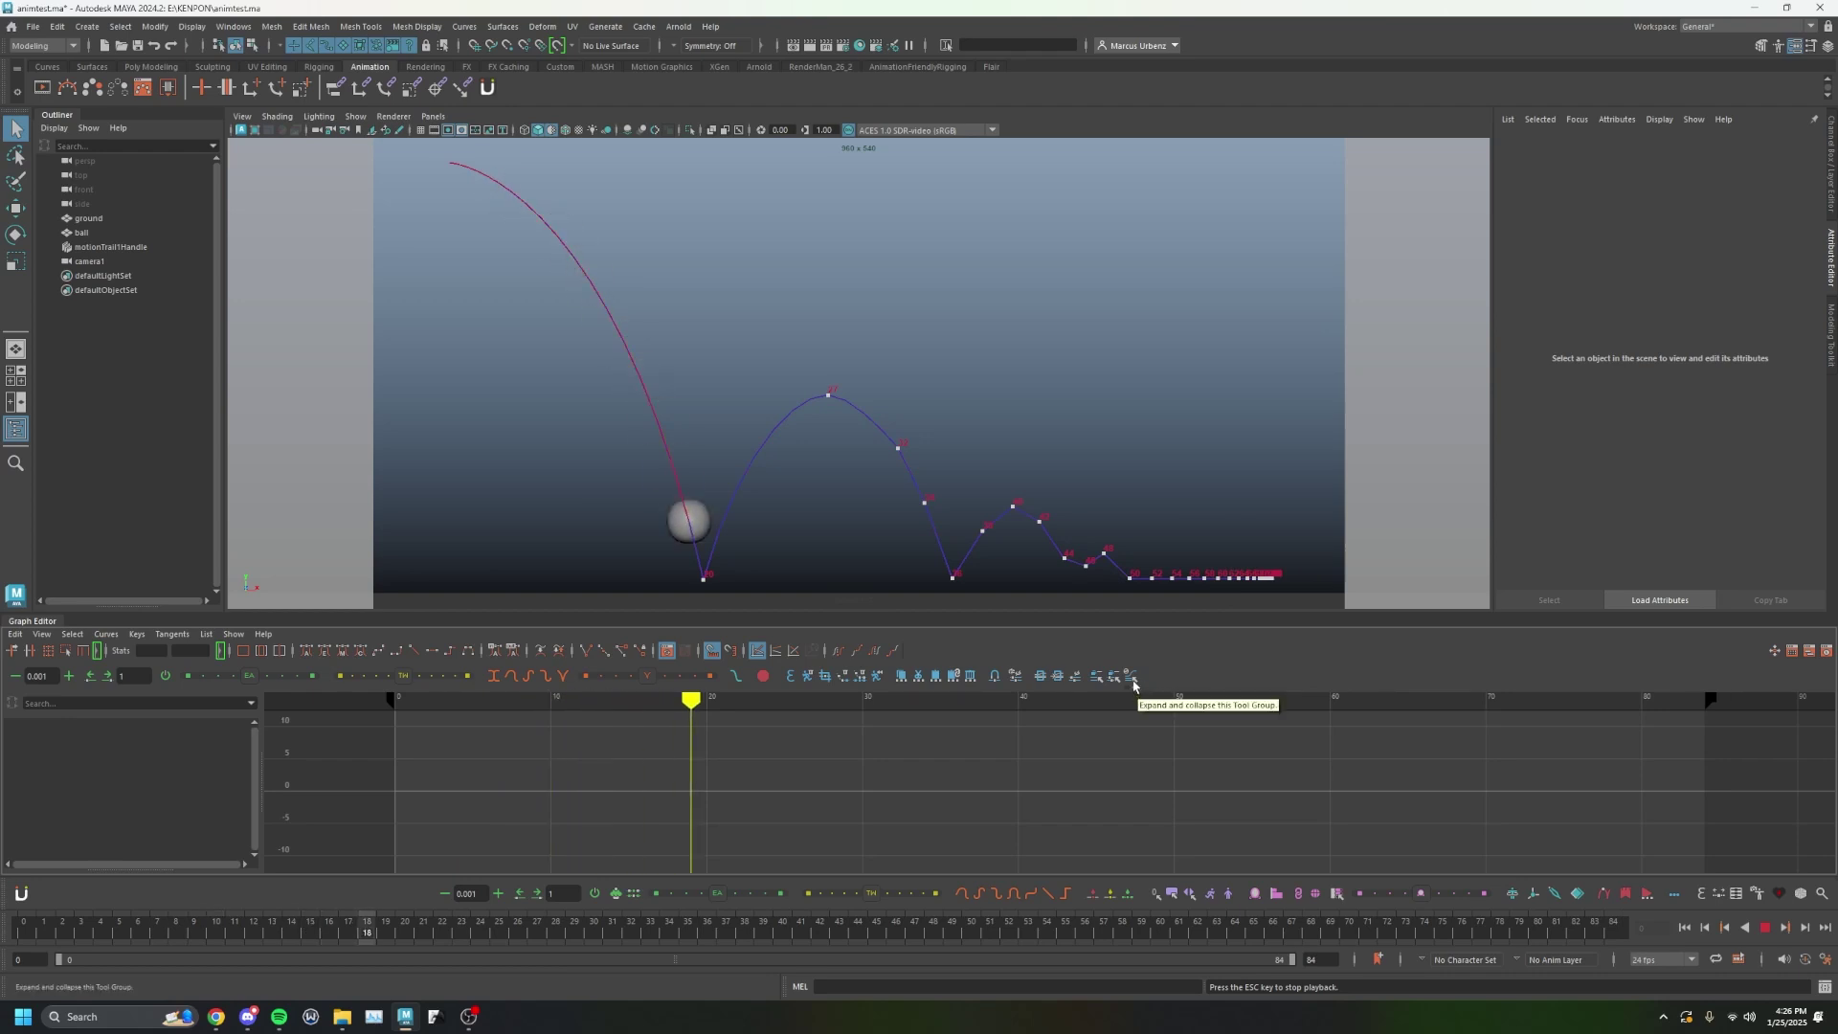
key(Escape)
Nudge the frame 32 key on the motion trail, try moving the low key before the last small bounce, and undo that move.
click(898, 447)
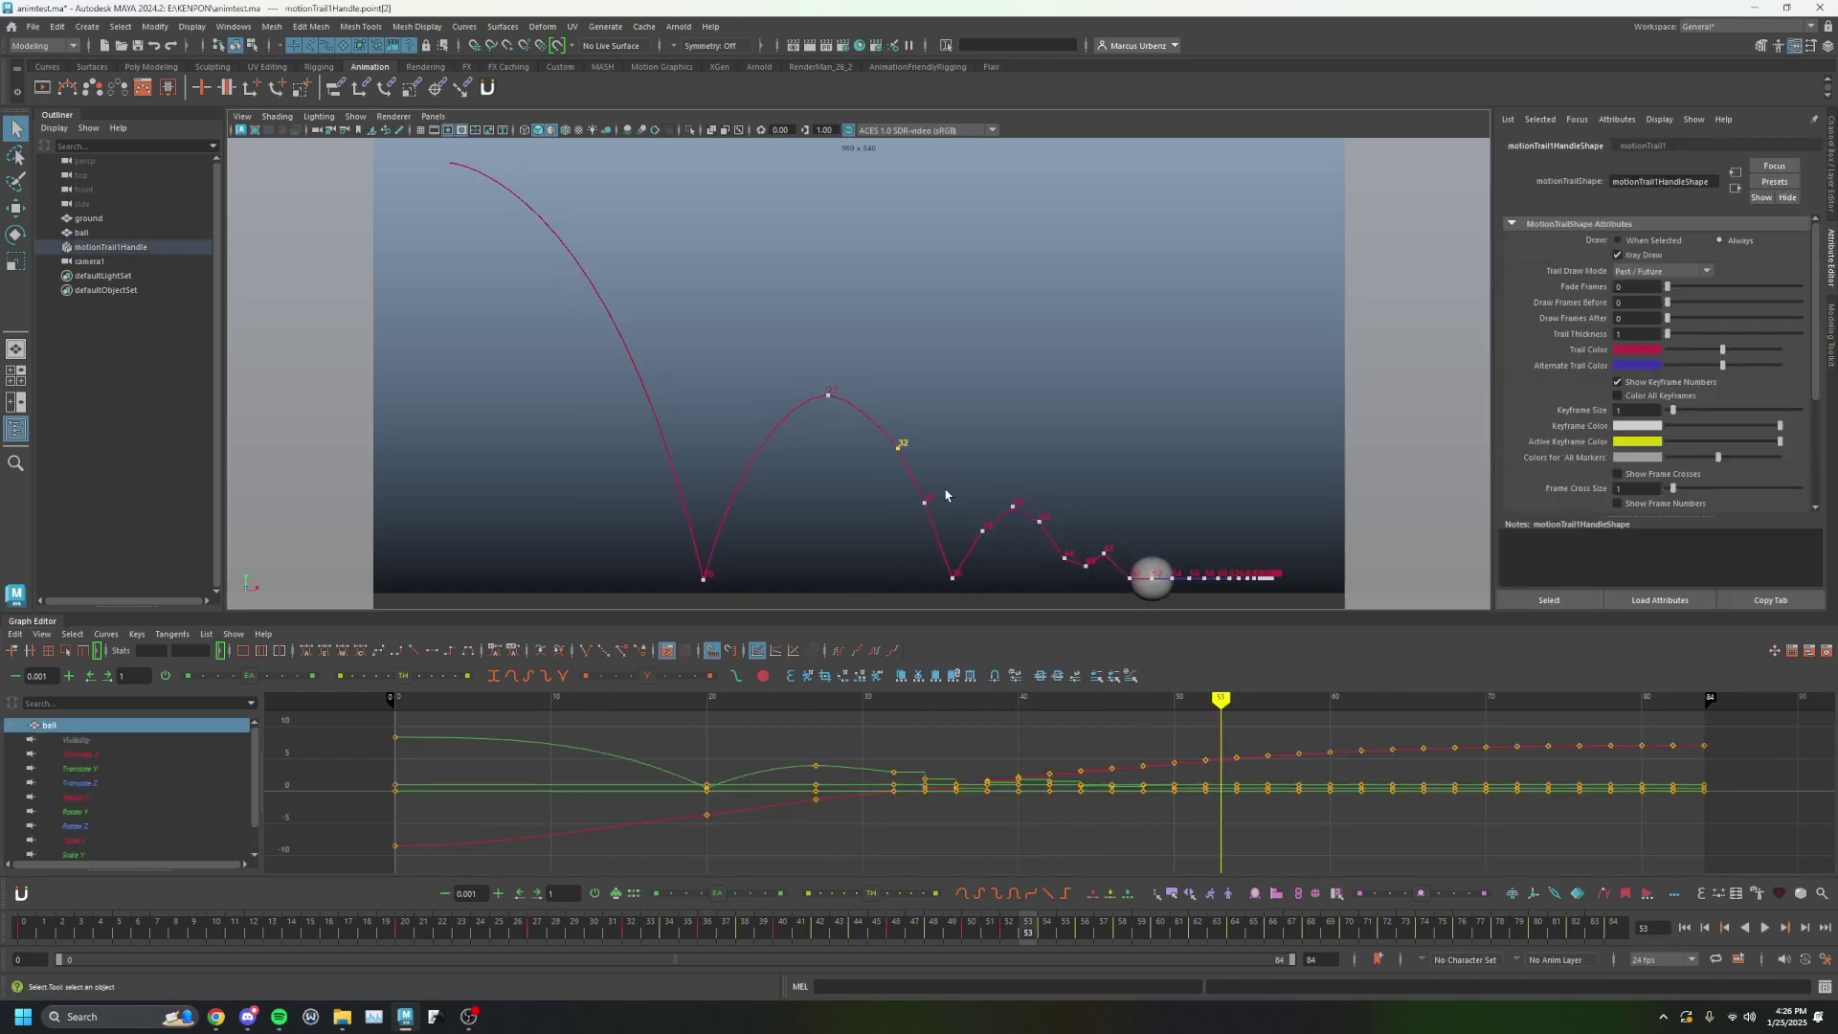
key(w)
key(q)
click(1087, 568)
key(w)
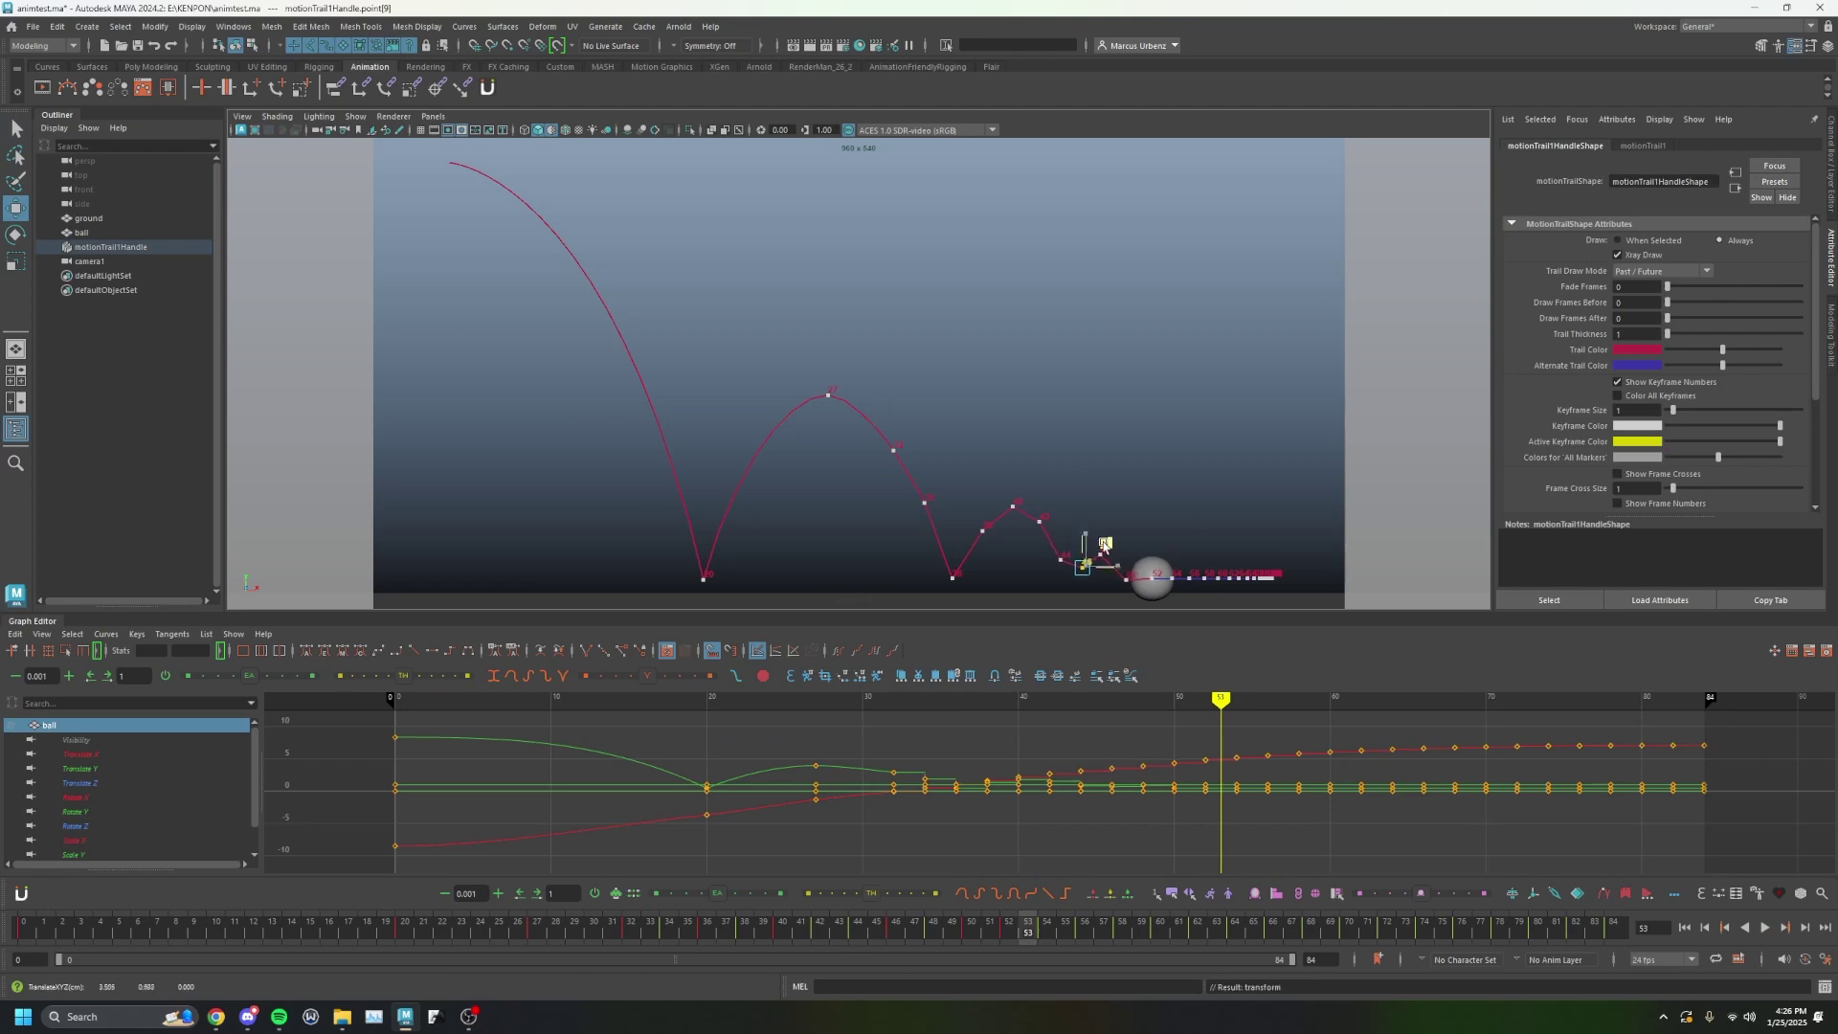
key(ctrl+z)
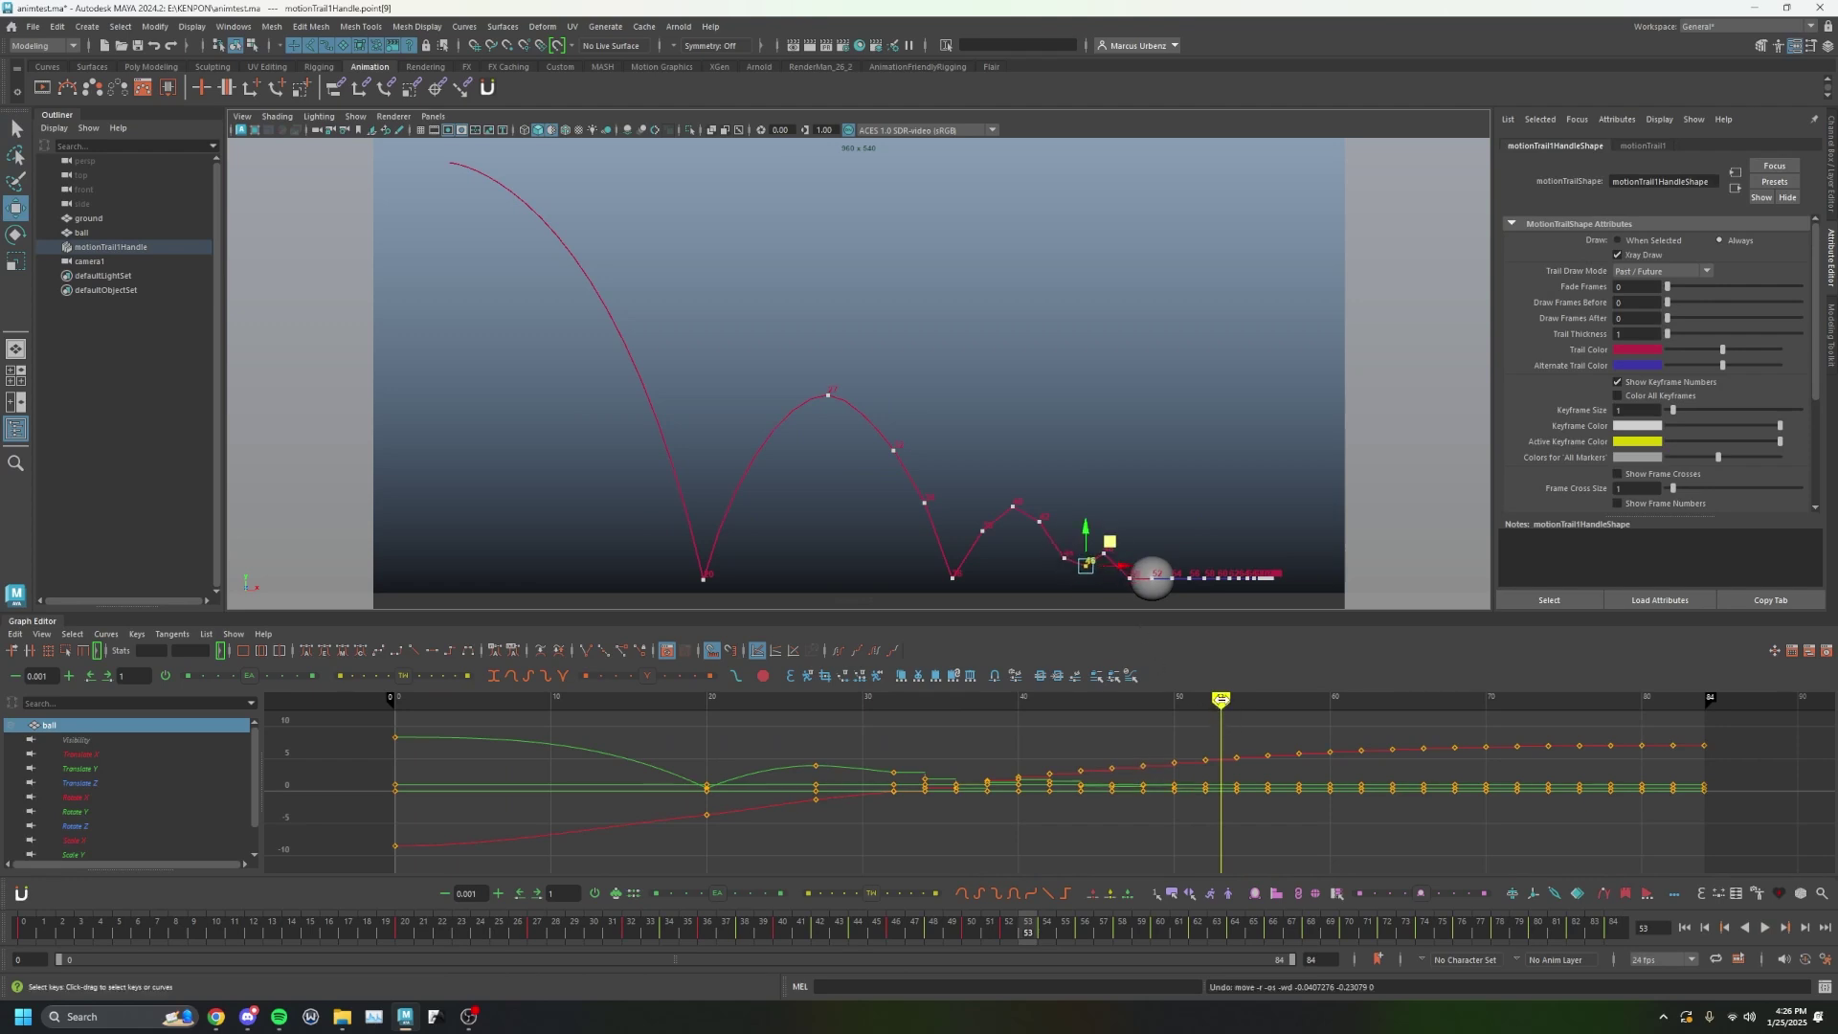
Scrub back through the bounces, clear the selection, and play the ball animation to check the spacing of the small bounces.
drag(1221, 699, 844, 700)
click(1131, 579)
key(alt+v)
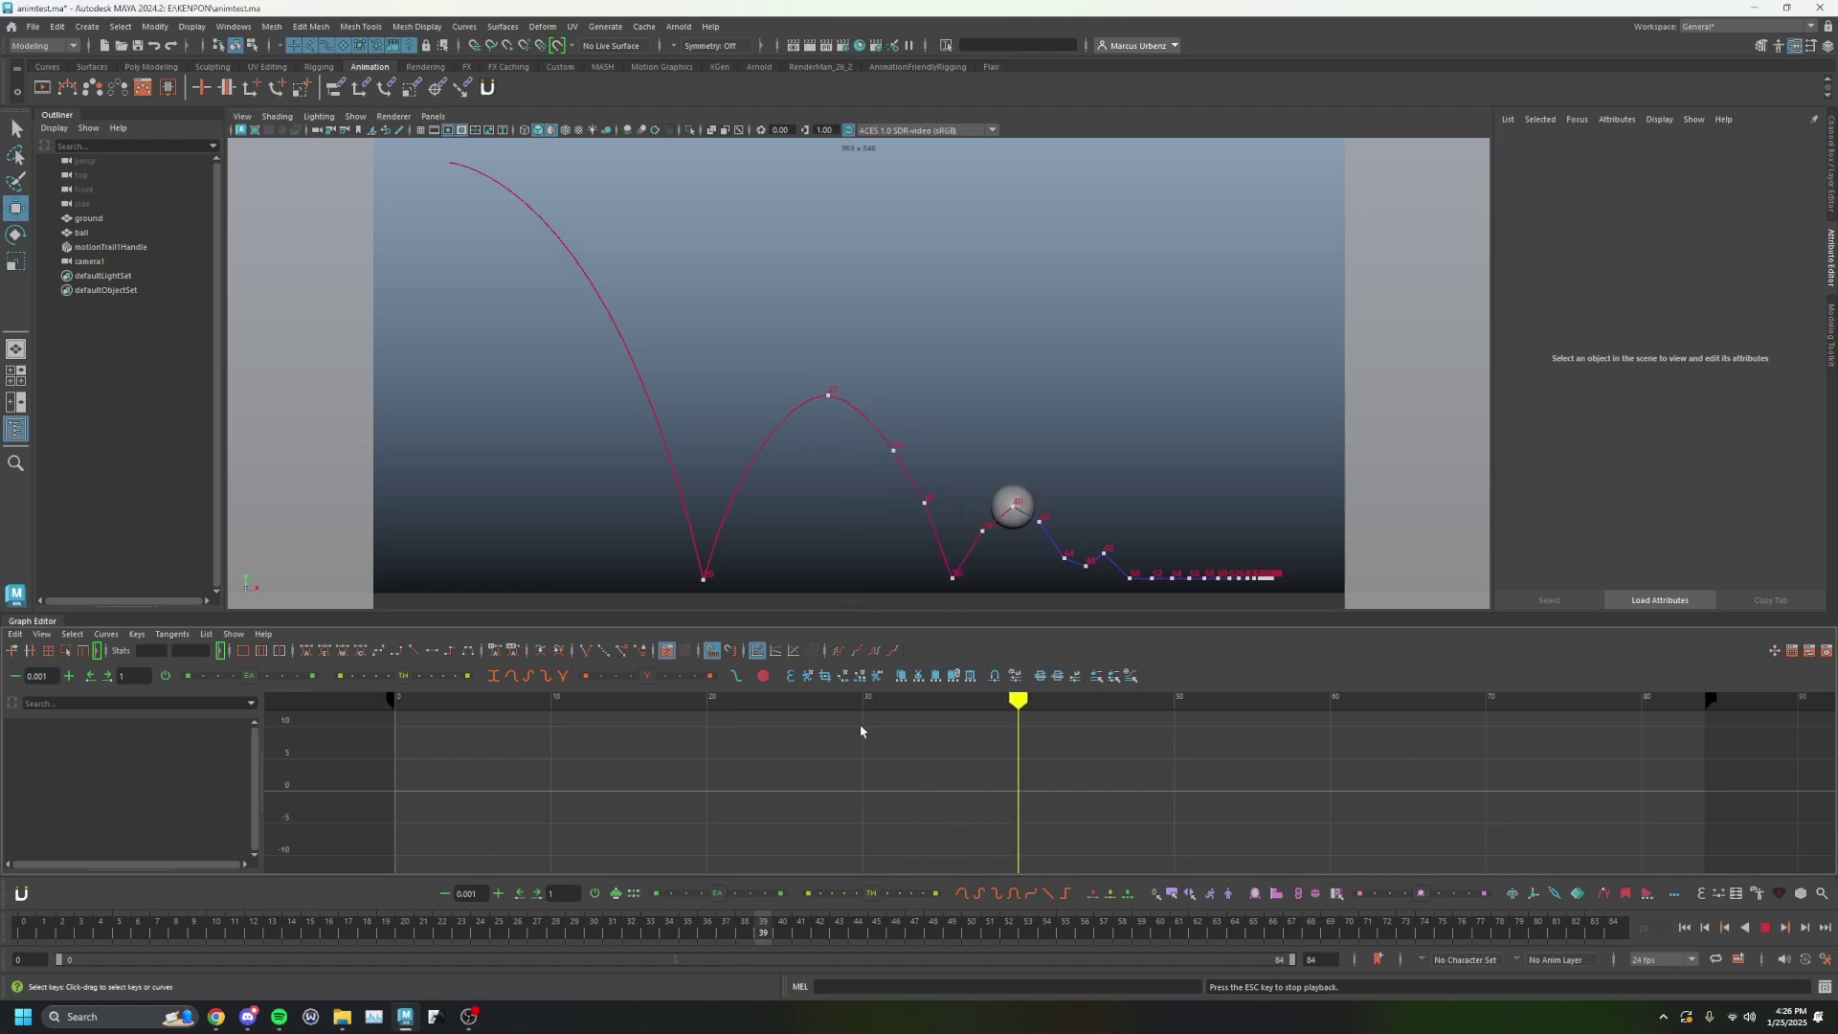
key(alt+v)
Reshape the last small bounce on the motion trail by lowering the frame 46 key to the ground and repositioning the frame 44, 48 and 50 keys.
click(1086, 565)
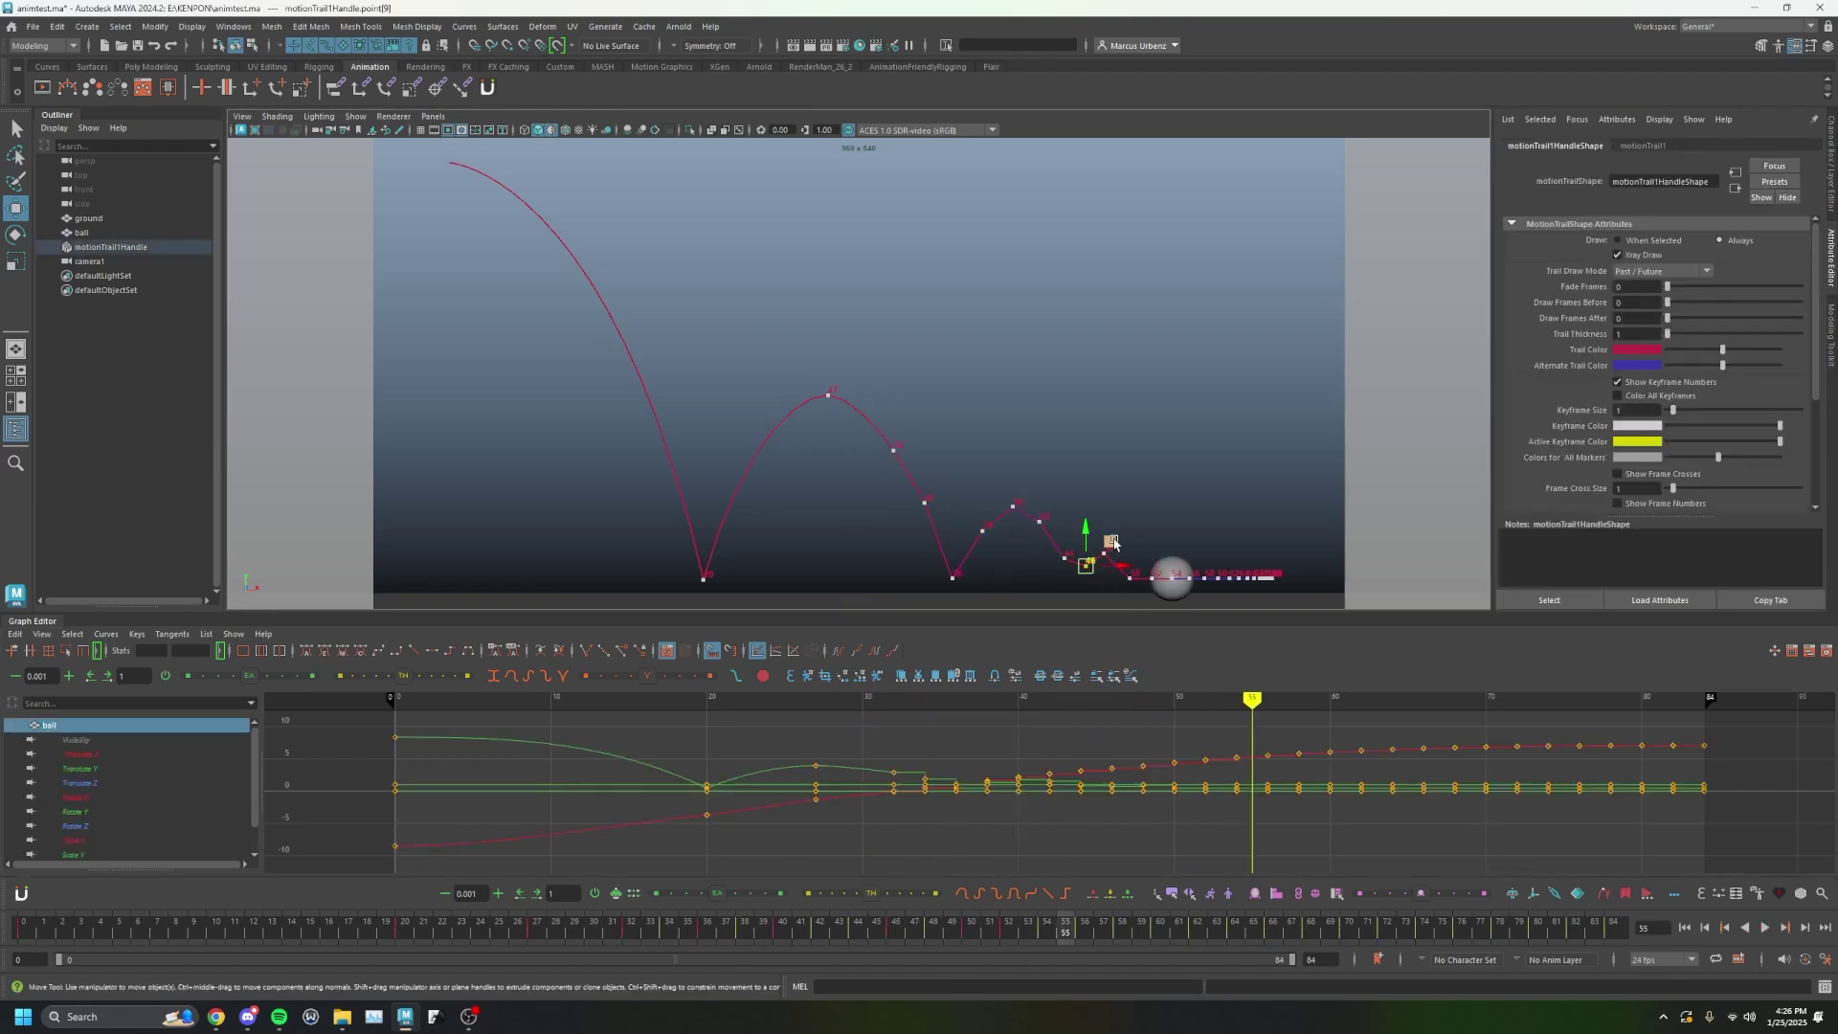
drag(1111, 542, 1151, 548)
key(ctrl+z)
click(1112, 553)
click(1131, 577)
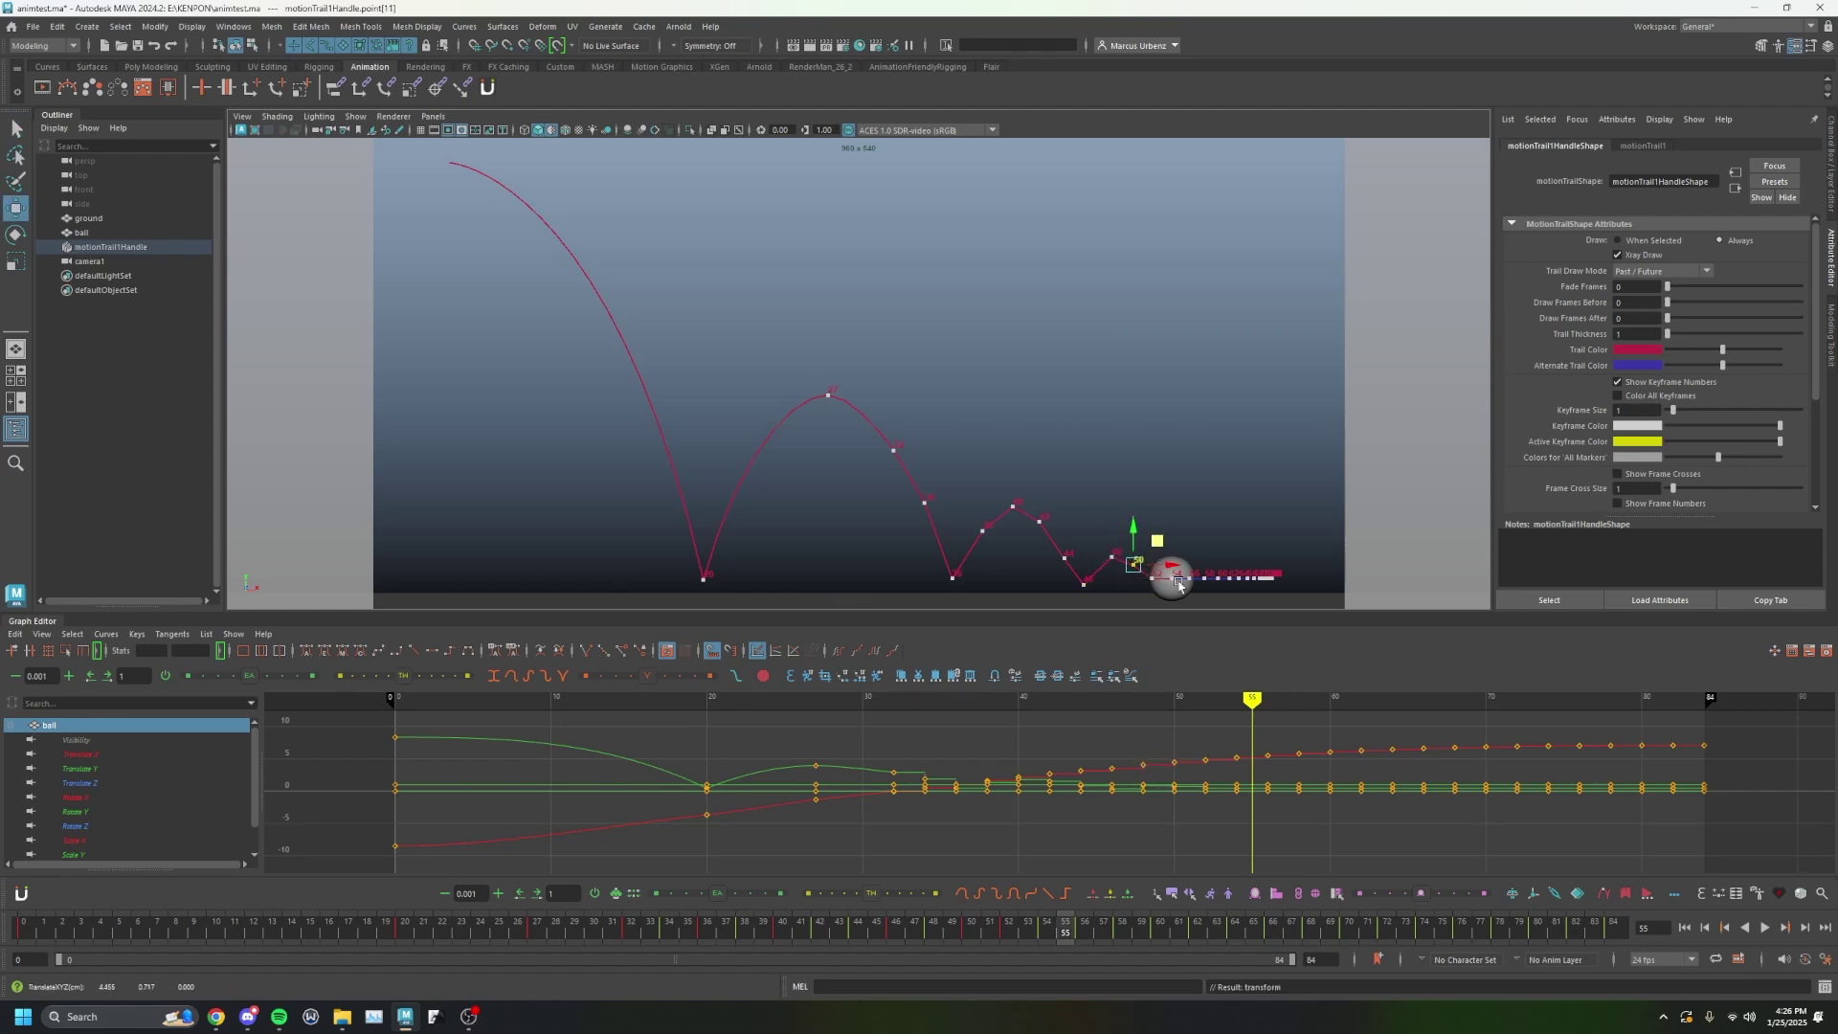
click(1080, 583)
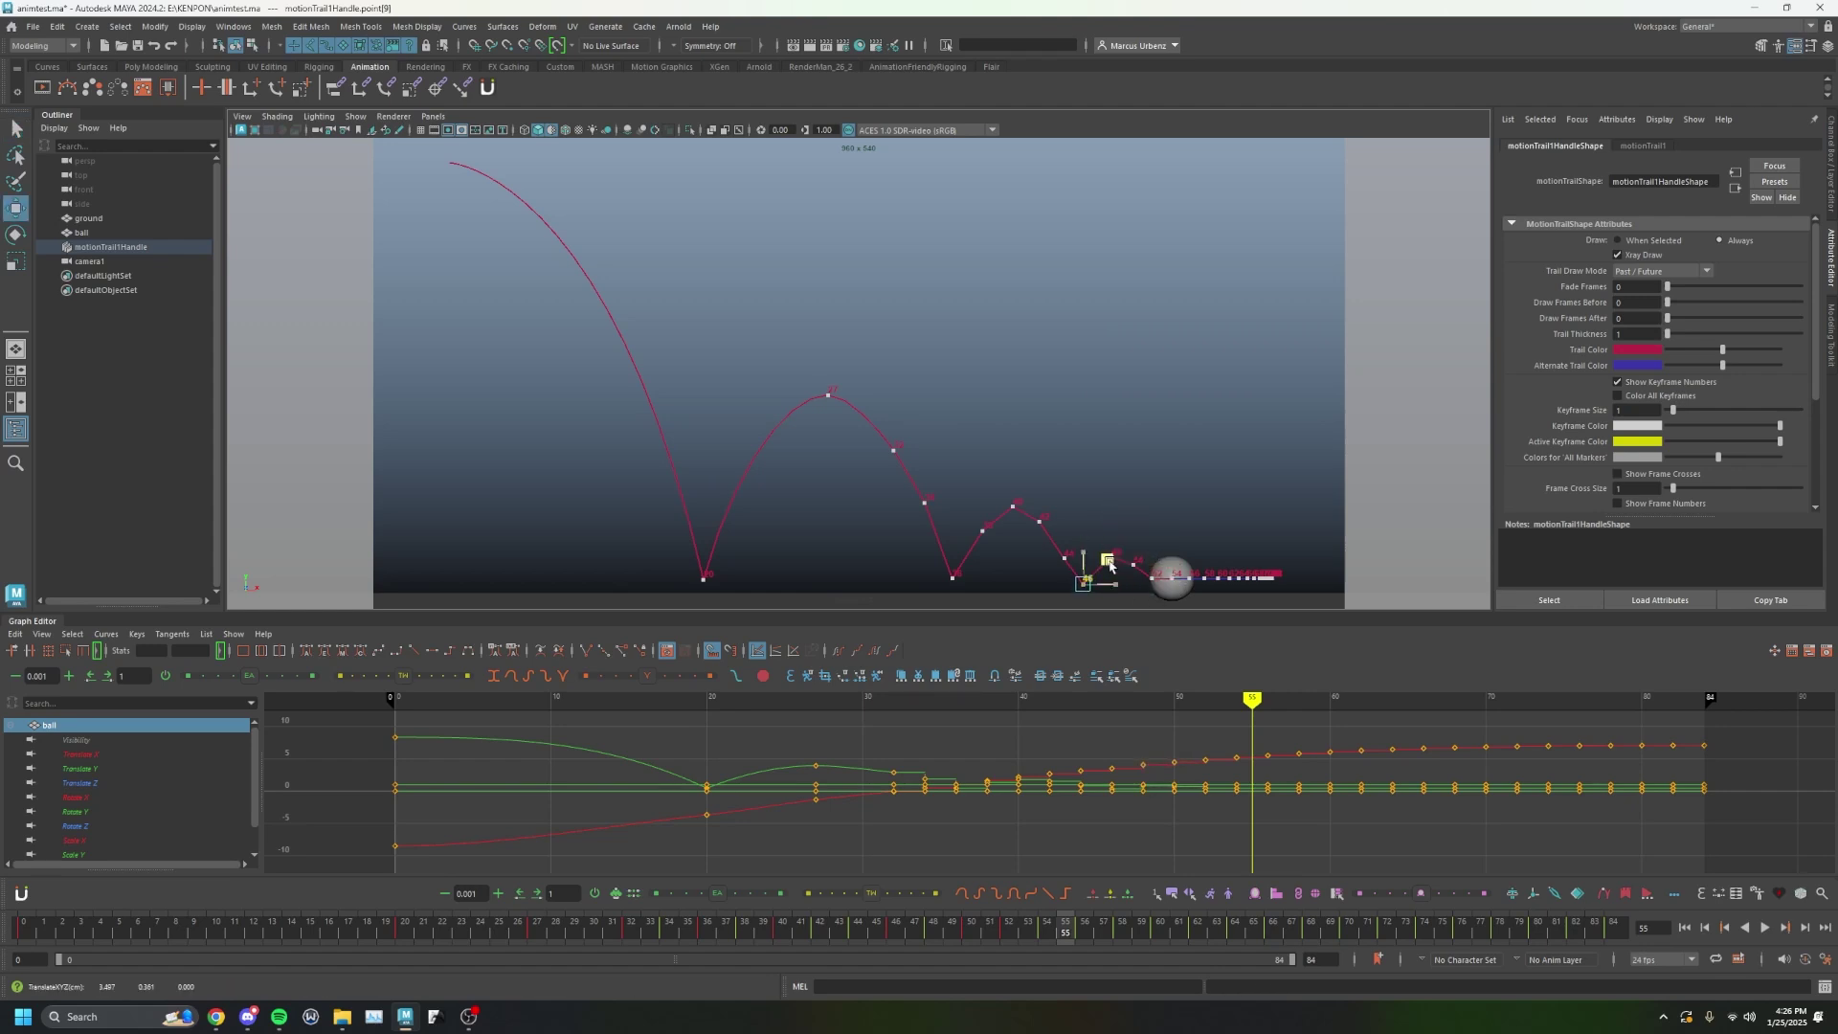
click(1062, 559)
drag(1089, 536, 1093, 526)
key(q)
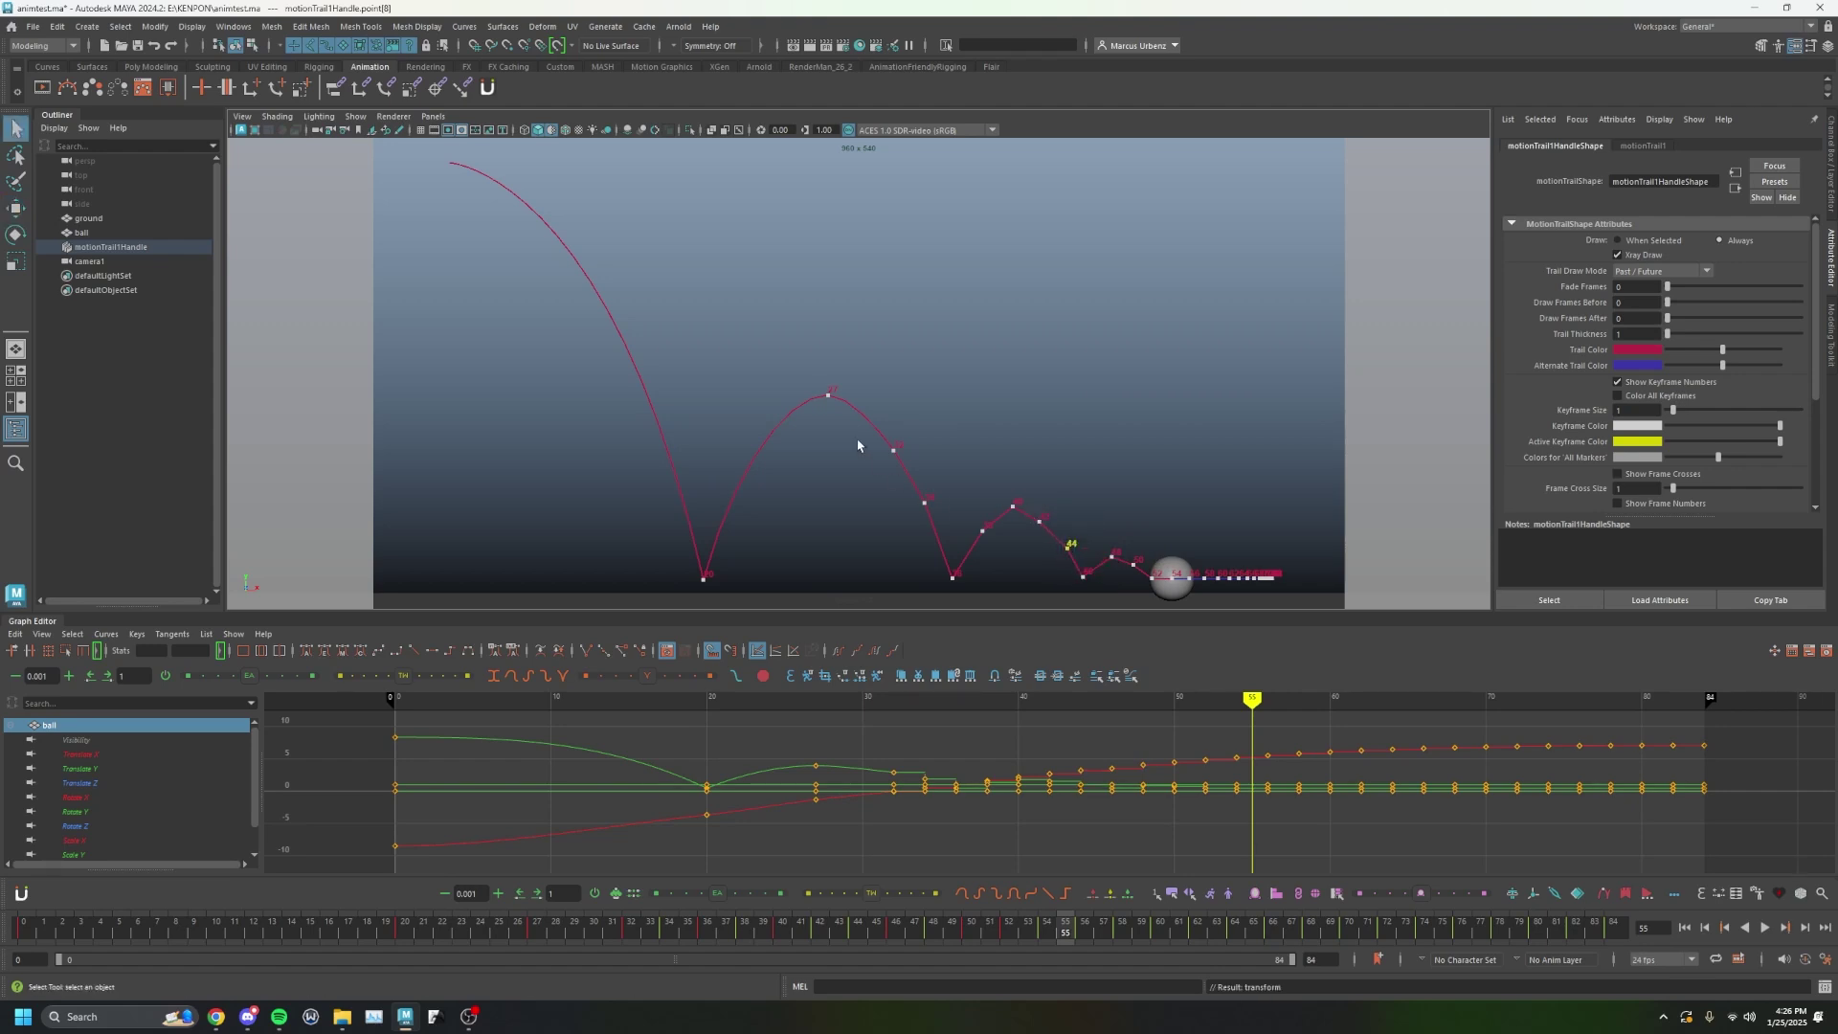
Scrub back to frame 22, select the ball, and try setting a key on it, undoing the attempt.
mouse_move(916, 698)
mouse_down()
mouse_move(721, 650)
mouse_move(756, 689)
mouse_move(409, 655)
mouse_move(628, 660)
mouse_move(410, 671)
mouse_move(415, 706)
mouse_move(737, 700)
mouse_up()
click(460, 170)
key(s)
key(ctrl+z)
key(ctrl+z)
key(ctrl+z)
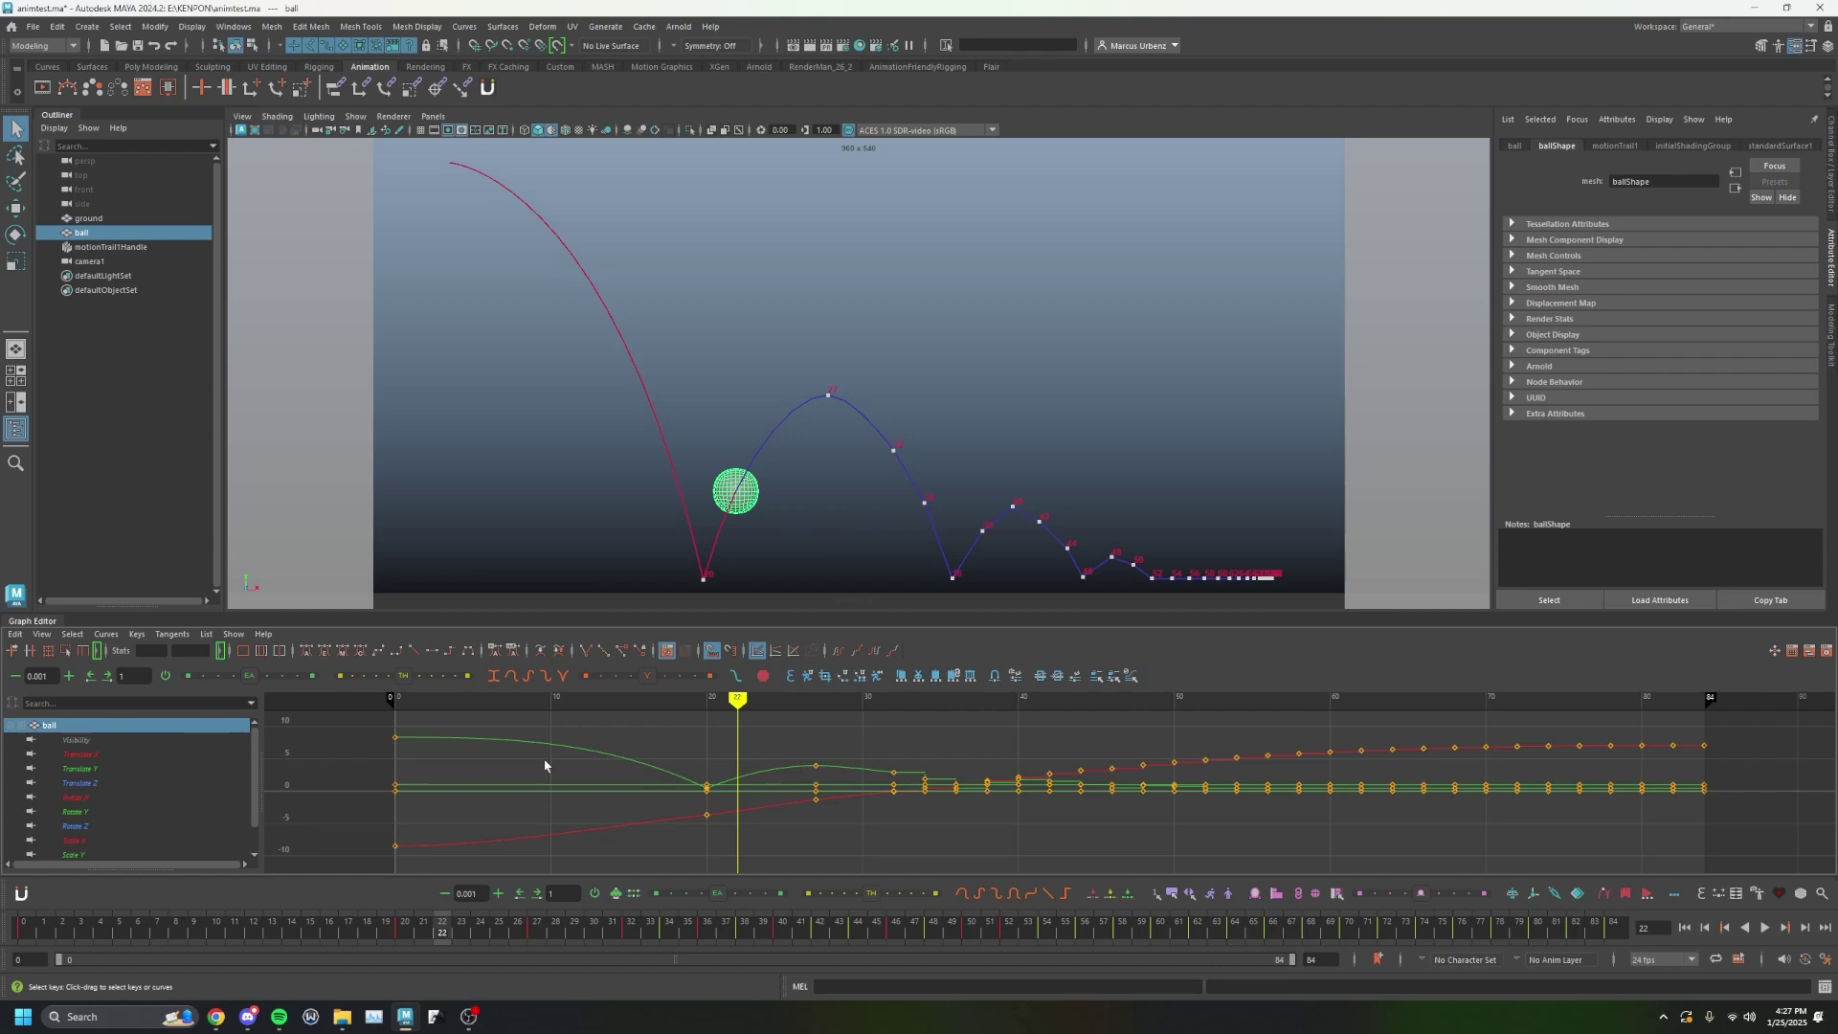
Locate the ball's first ground contact, set the playback range end to frame 20, and play the shortened range.
mouse_move(1712, 700)
mouse_down()
mouse_move(702, 700)
mouse_move(242, 847)
mouse_move(508, 852)
mouse_up()
drag(754, 869, 334, 699)
key(f)
click(1267, 746)
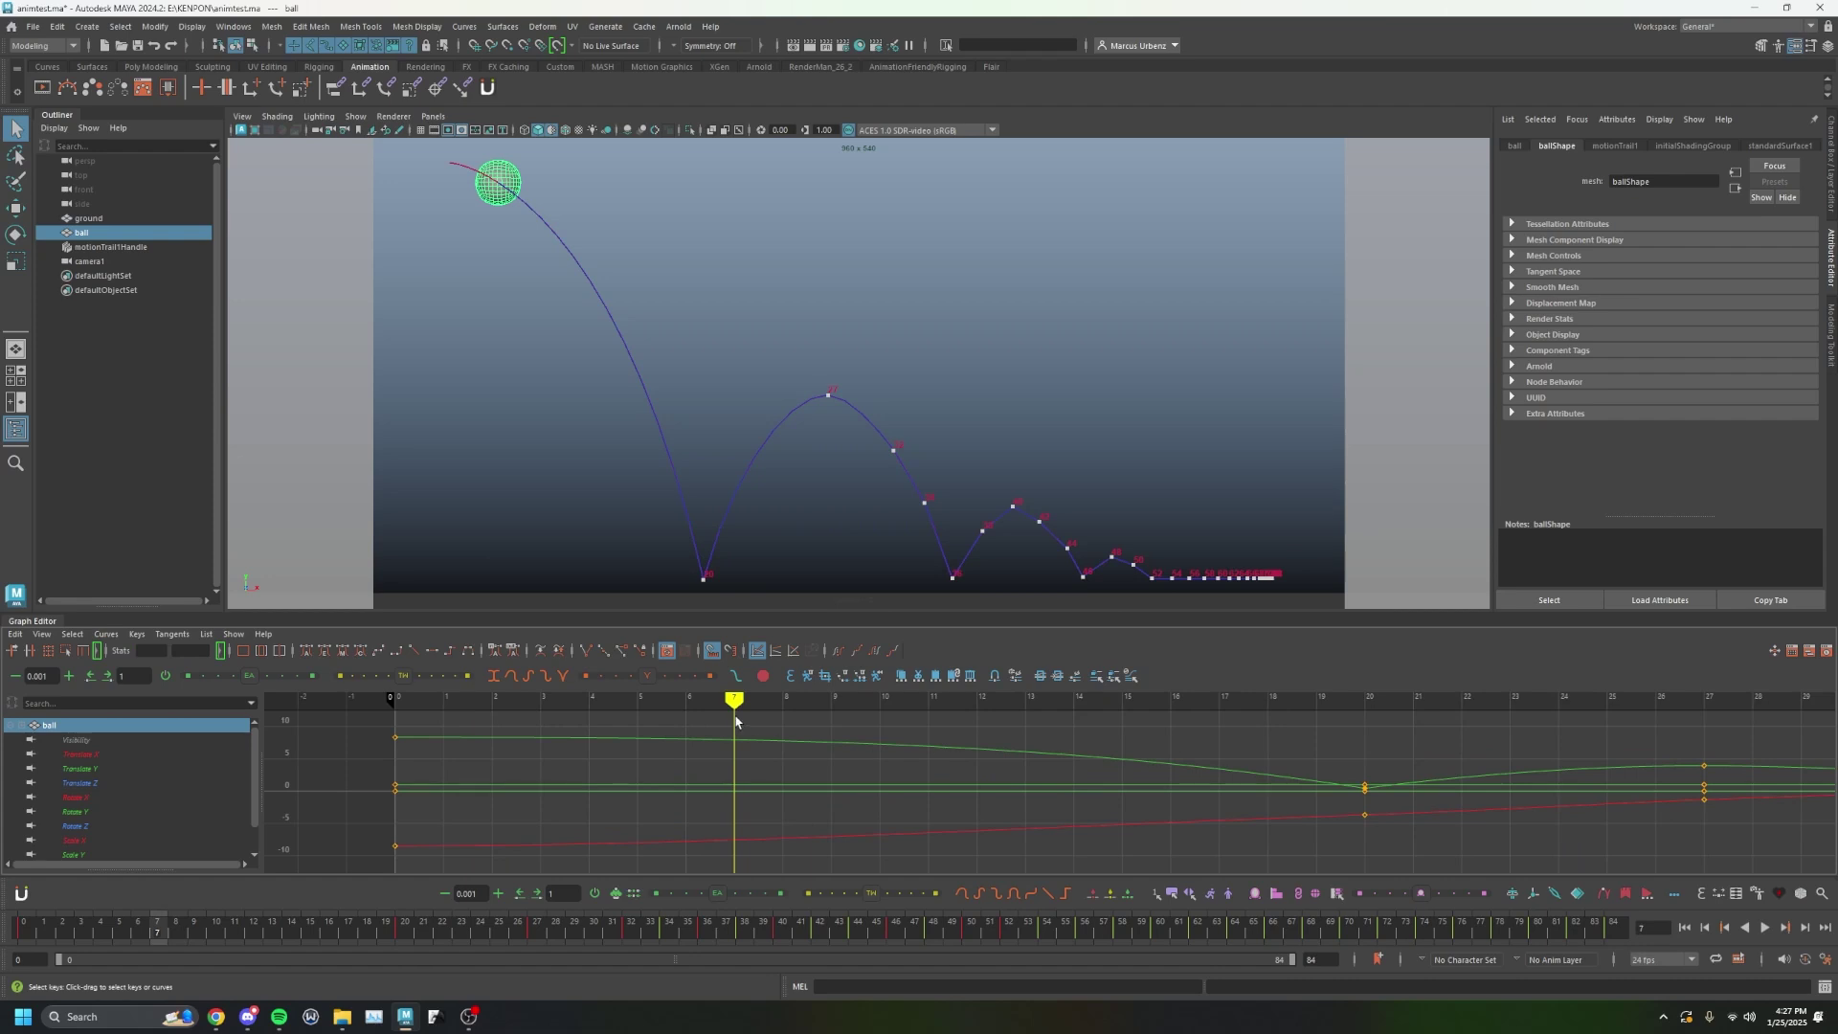
scroll(801, 769, down, 2)
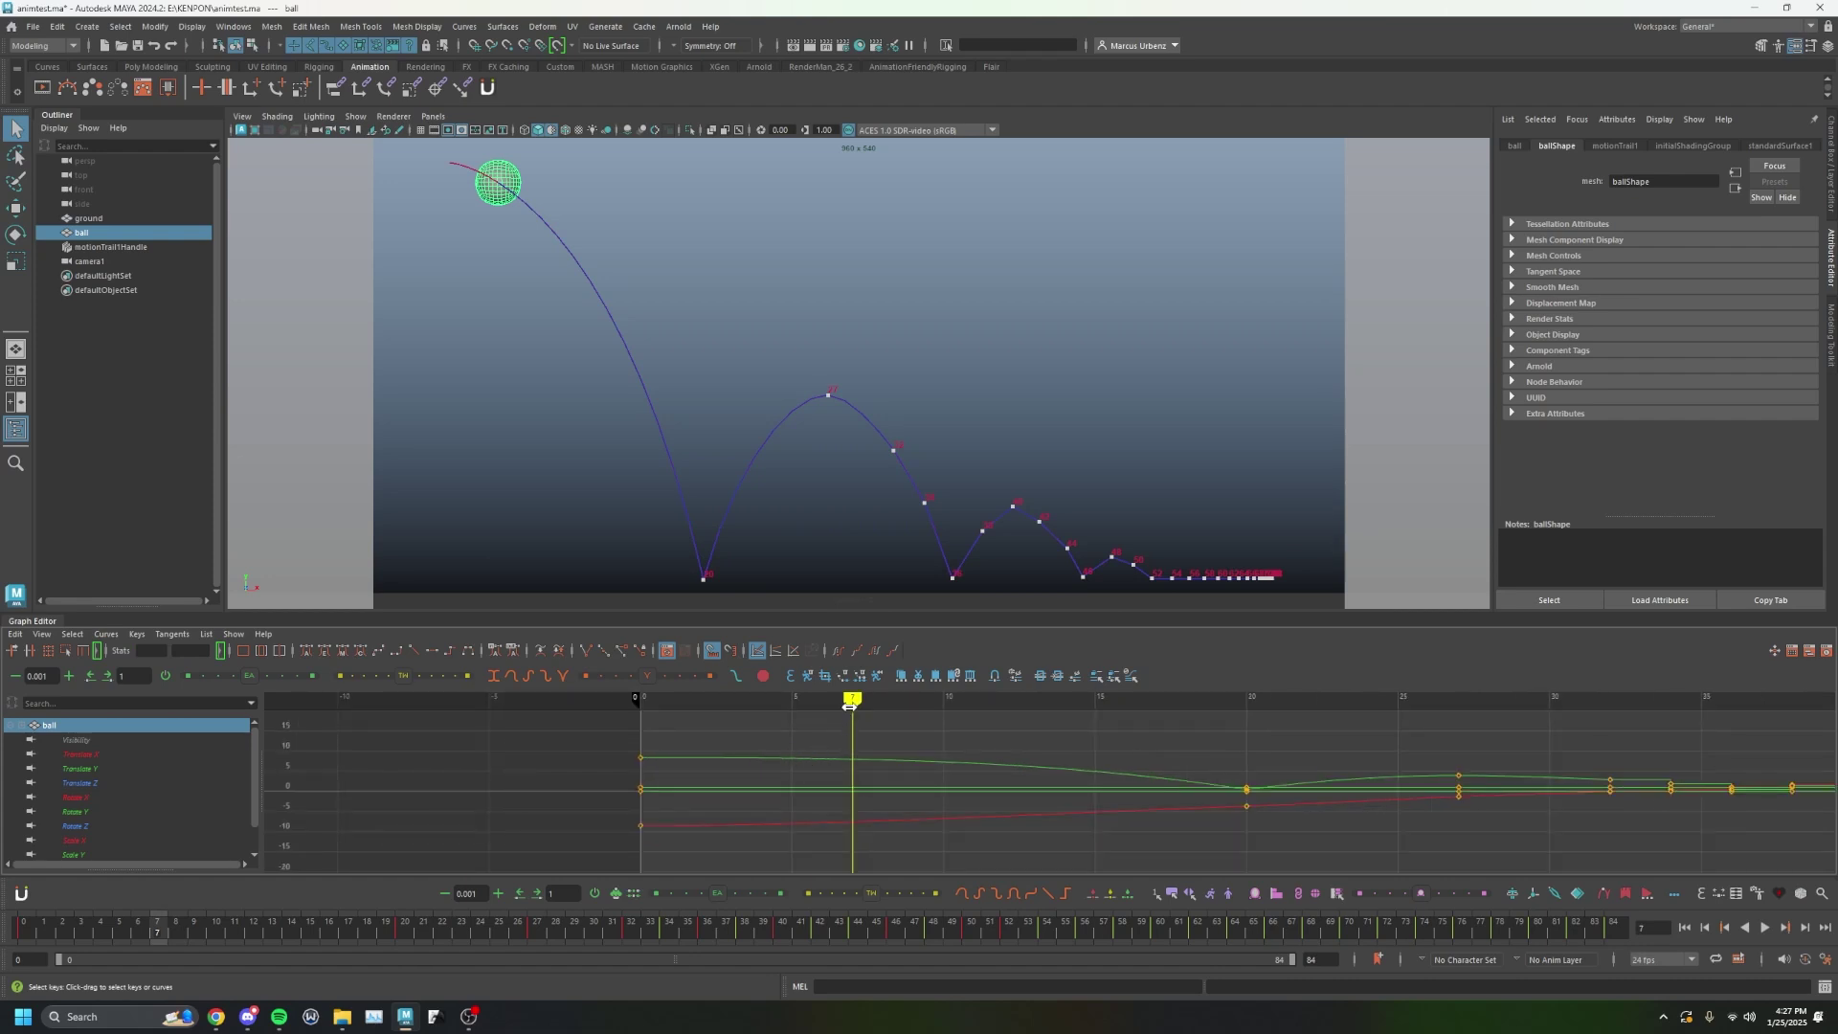
drag(849, 706, 1248, 705)
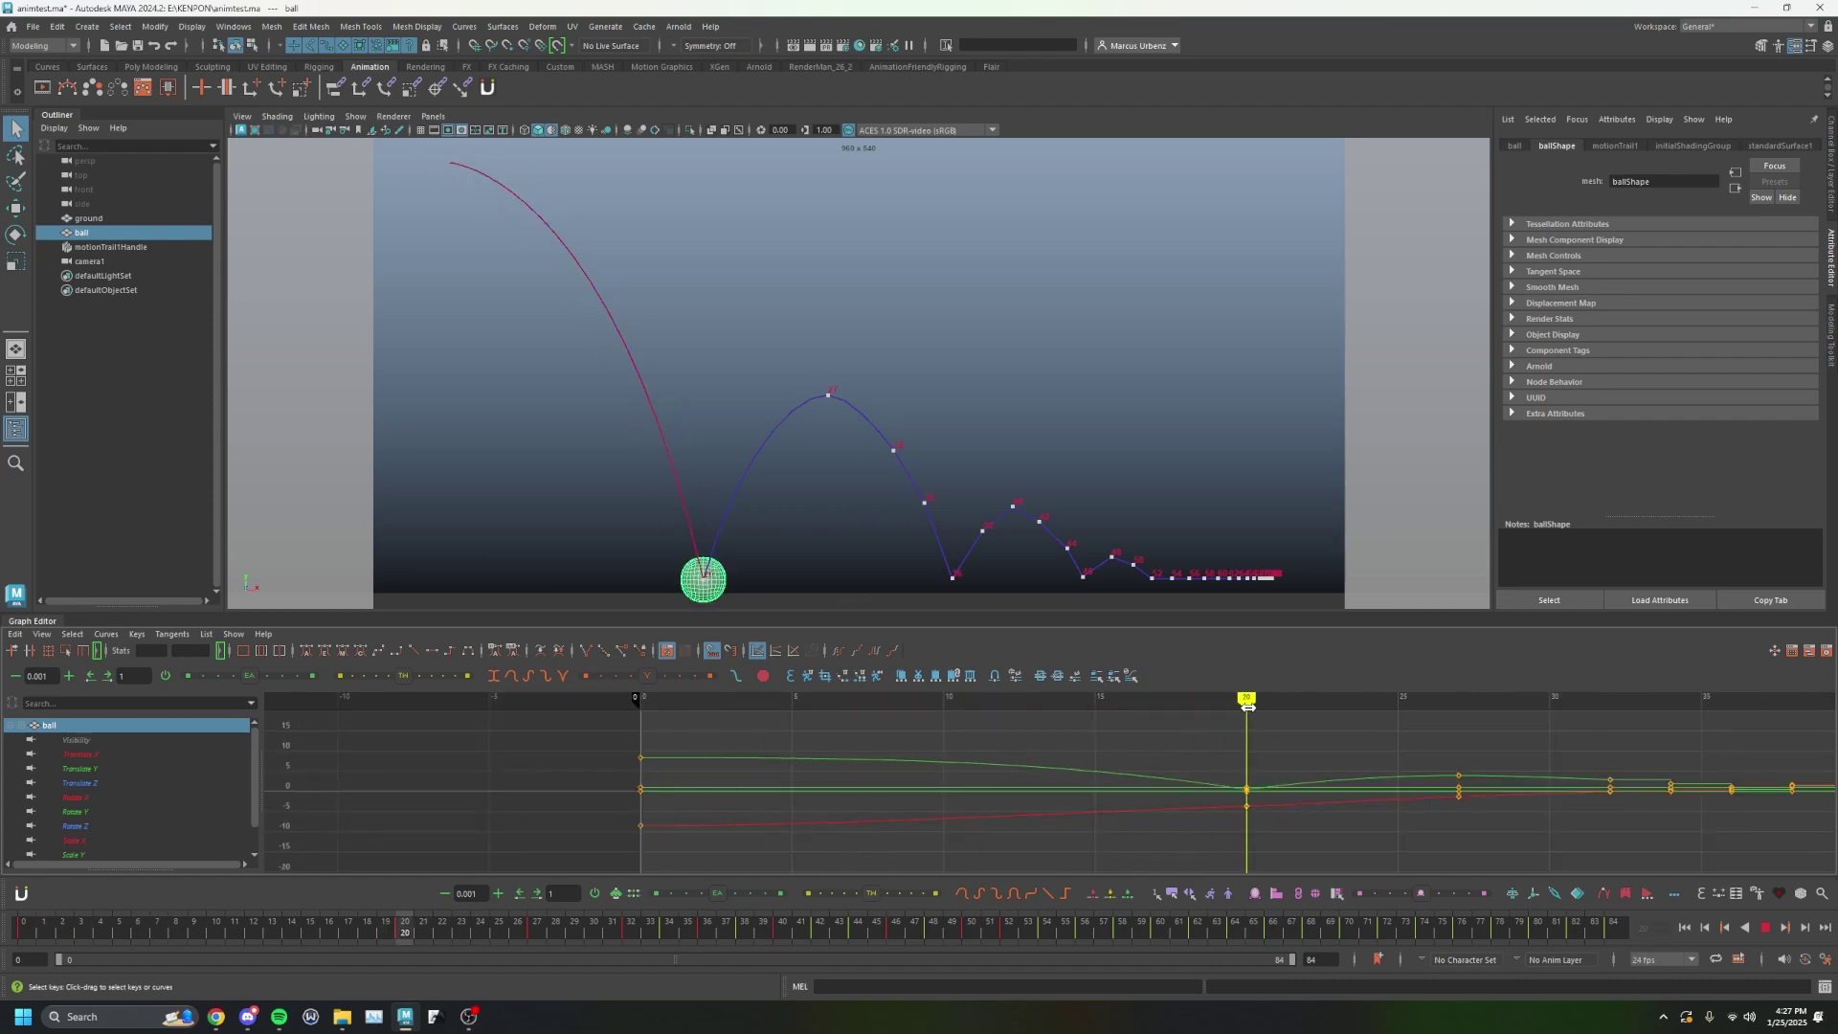
text(2)
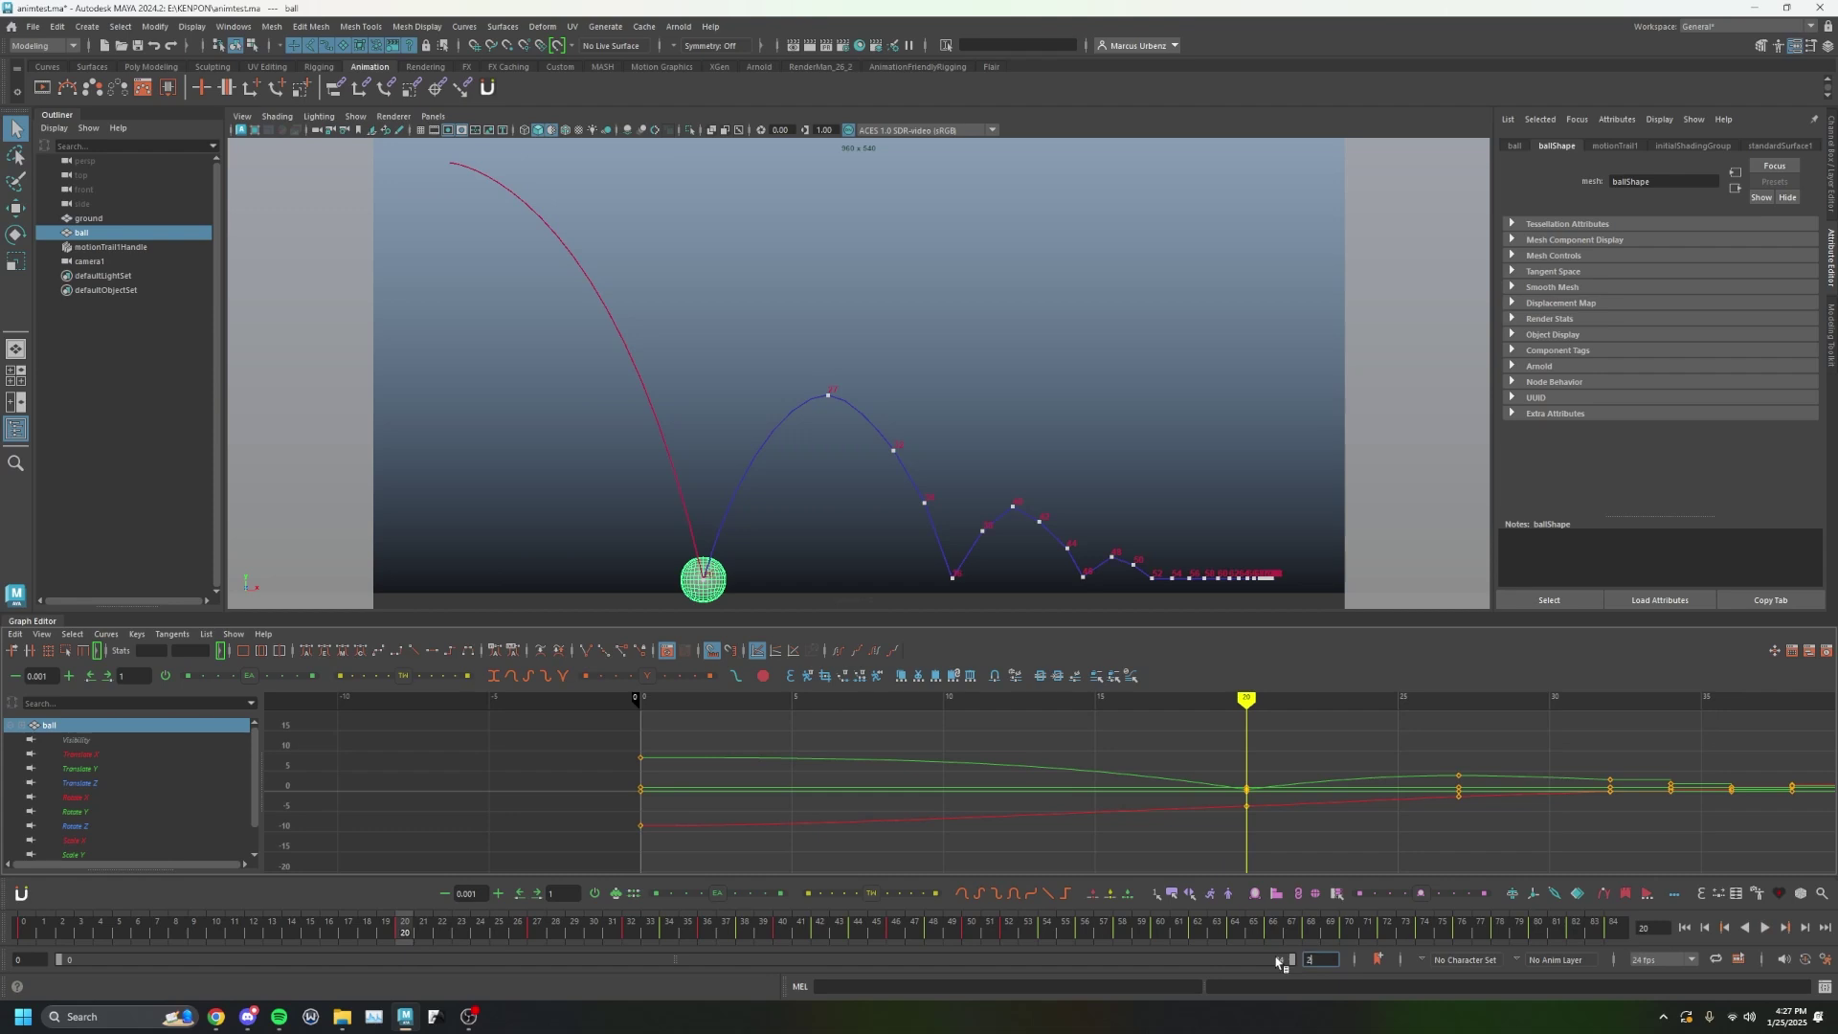
text(0)
key(Return)
key(alt+v)
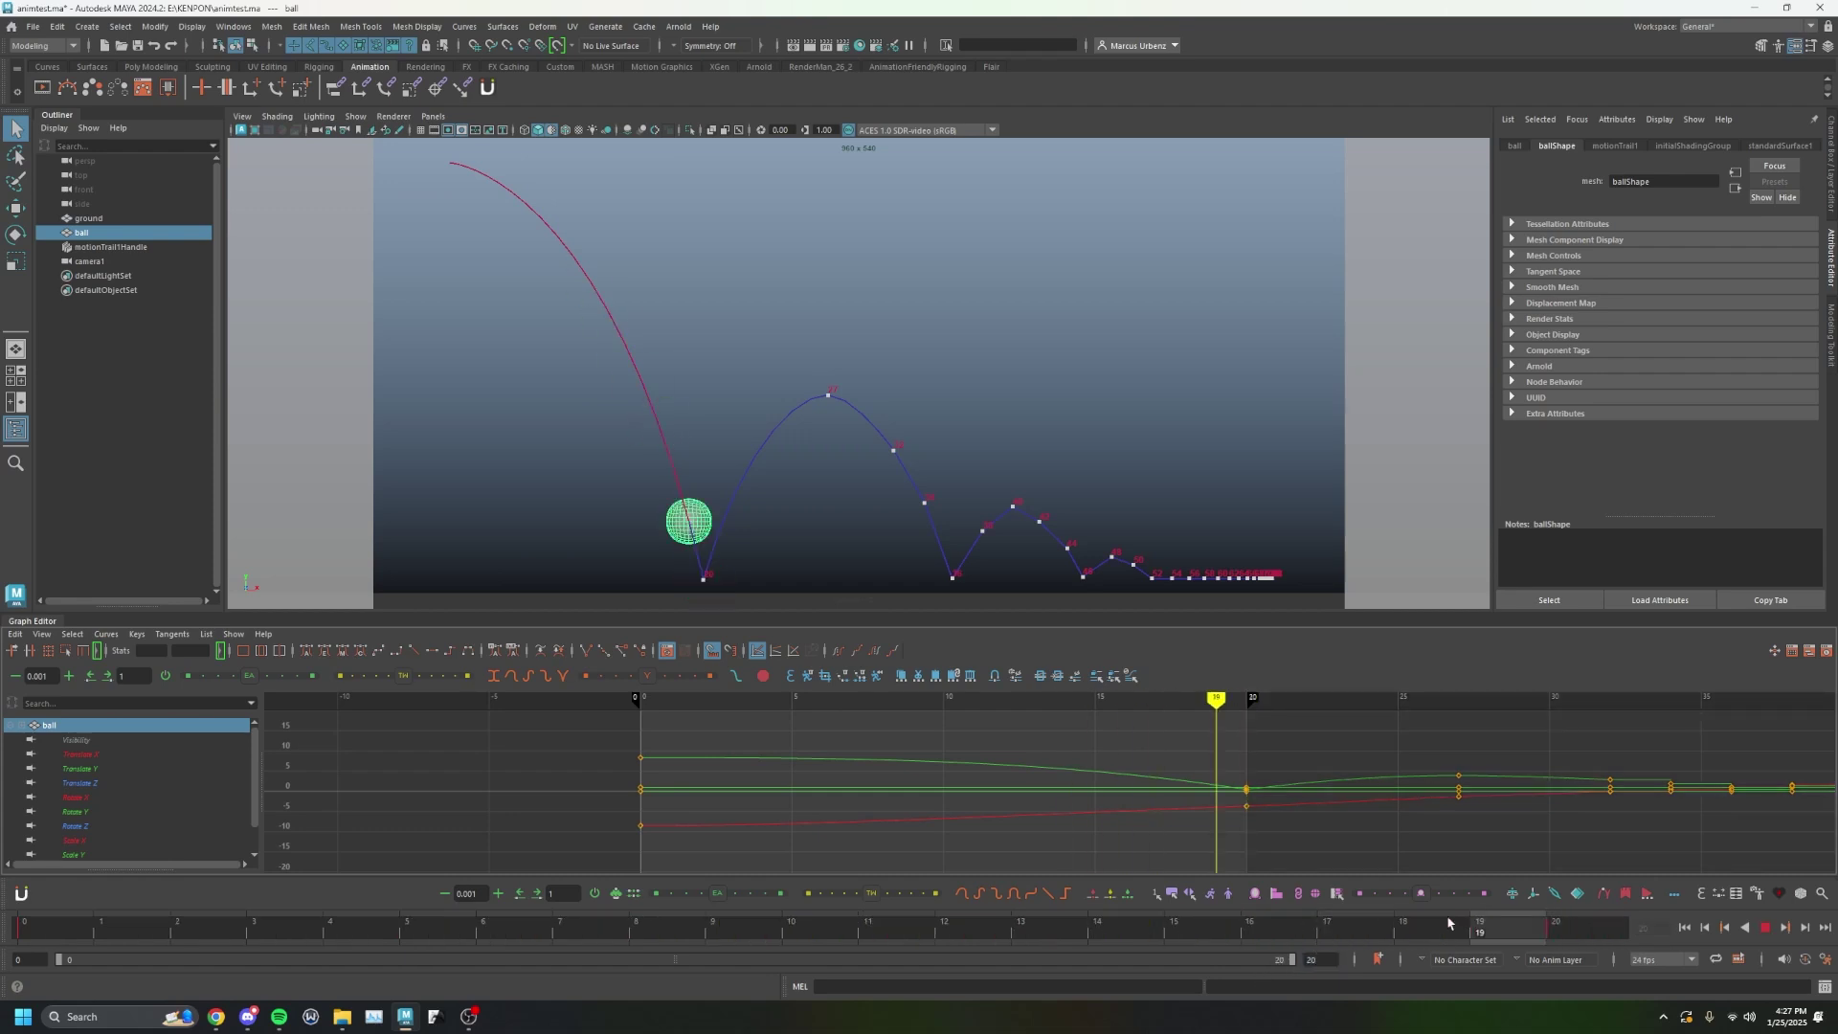
Bake the ball's channels on twos over frames 0 to 20 with the Baking Step Tangent option.
drag(16, 801, 157, 798)
click(424, 205)
click(451, 172)
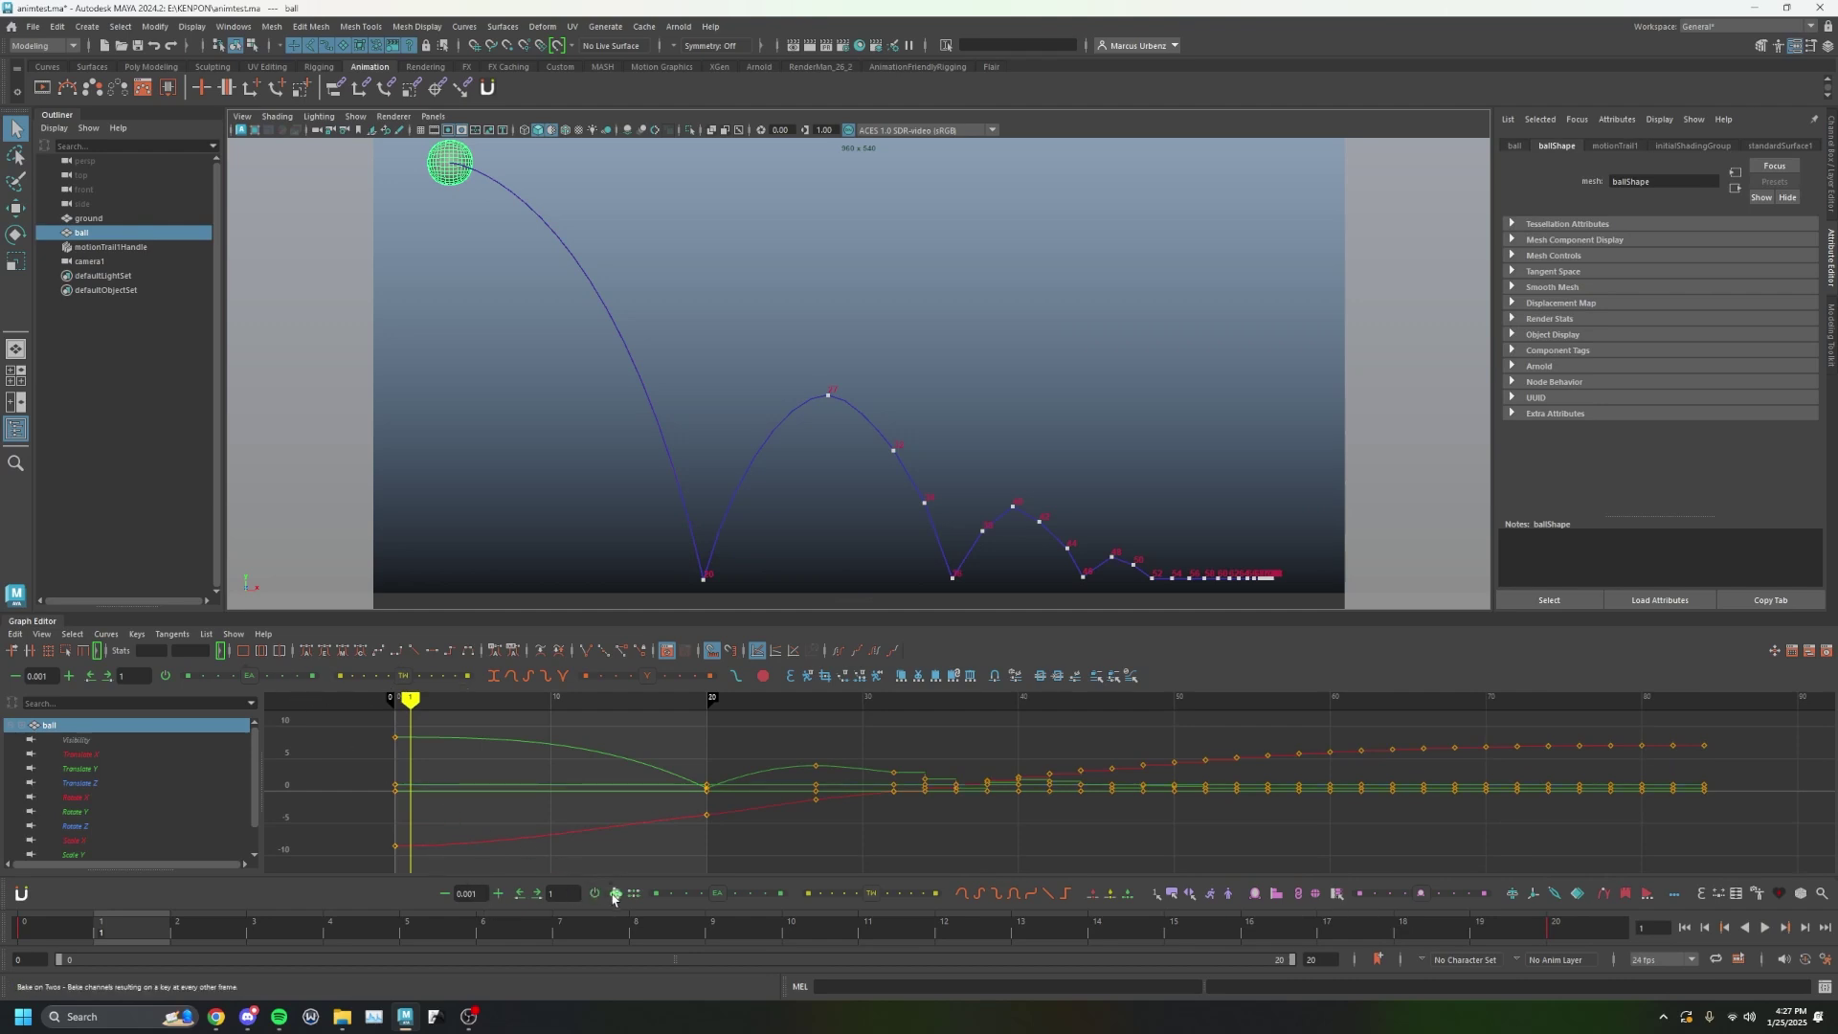
right_click(617, 895)
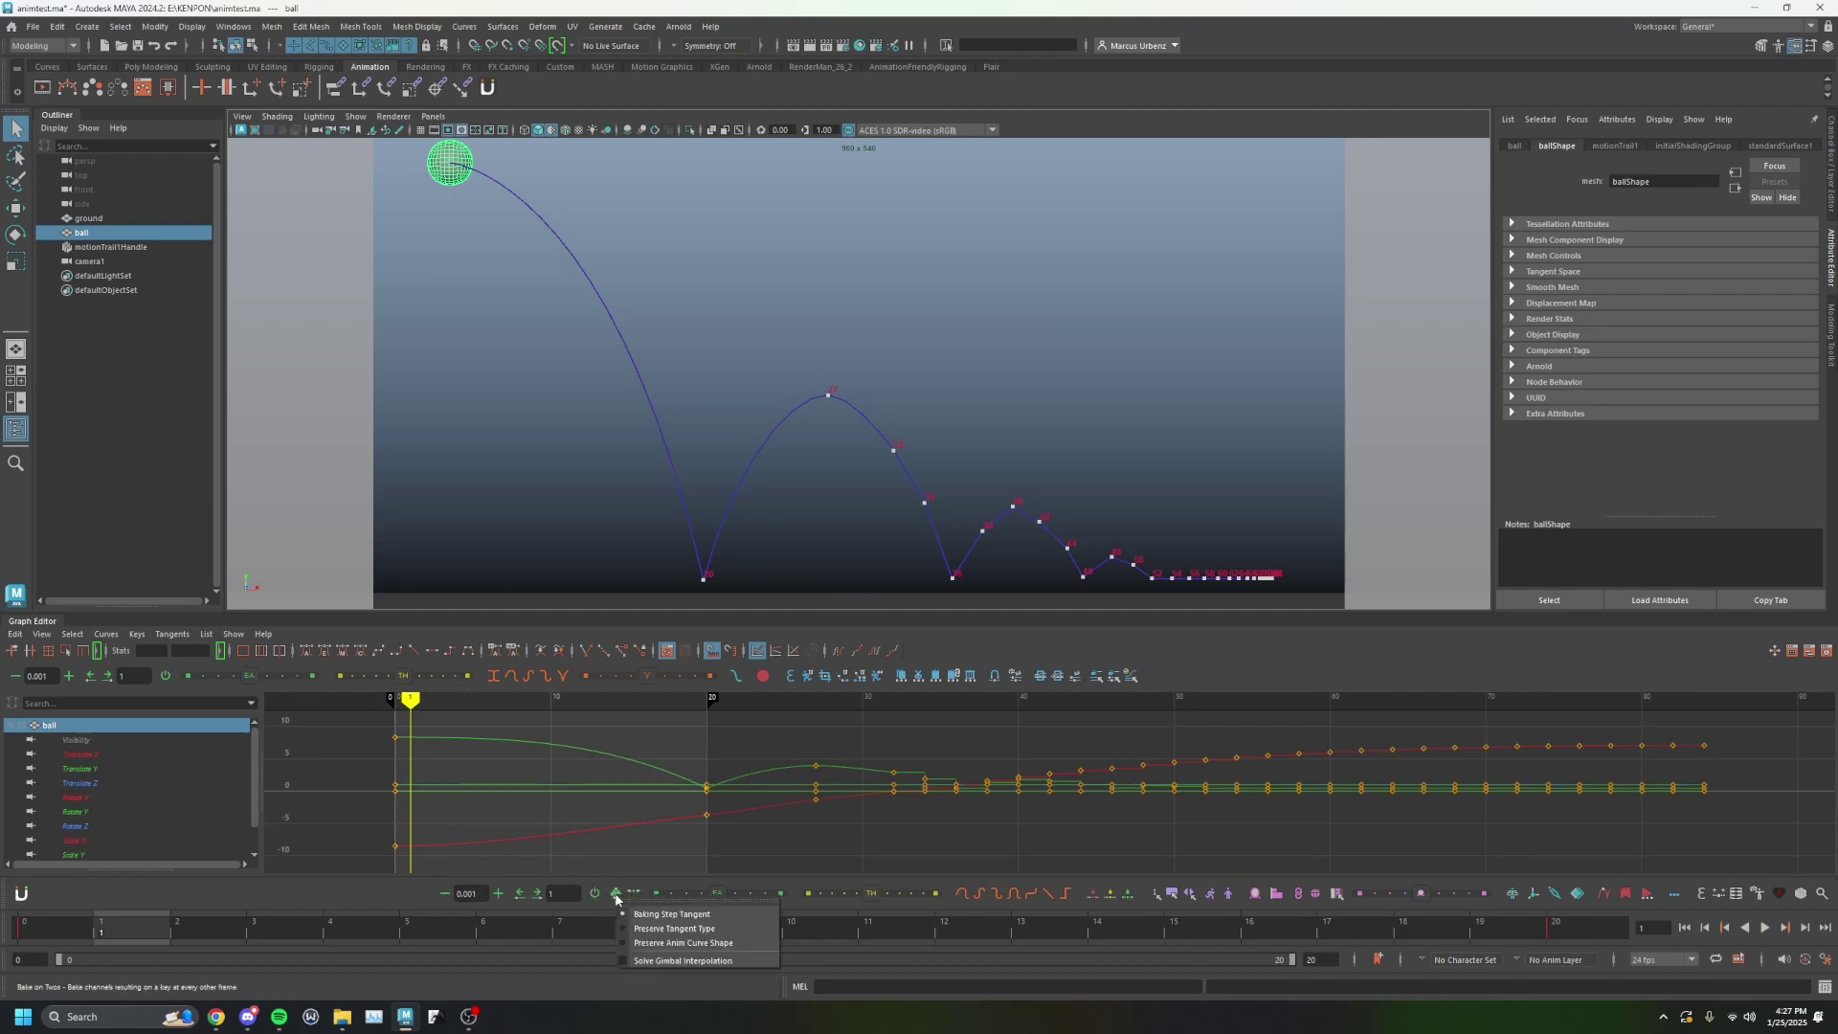
click(670, 914)
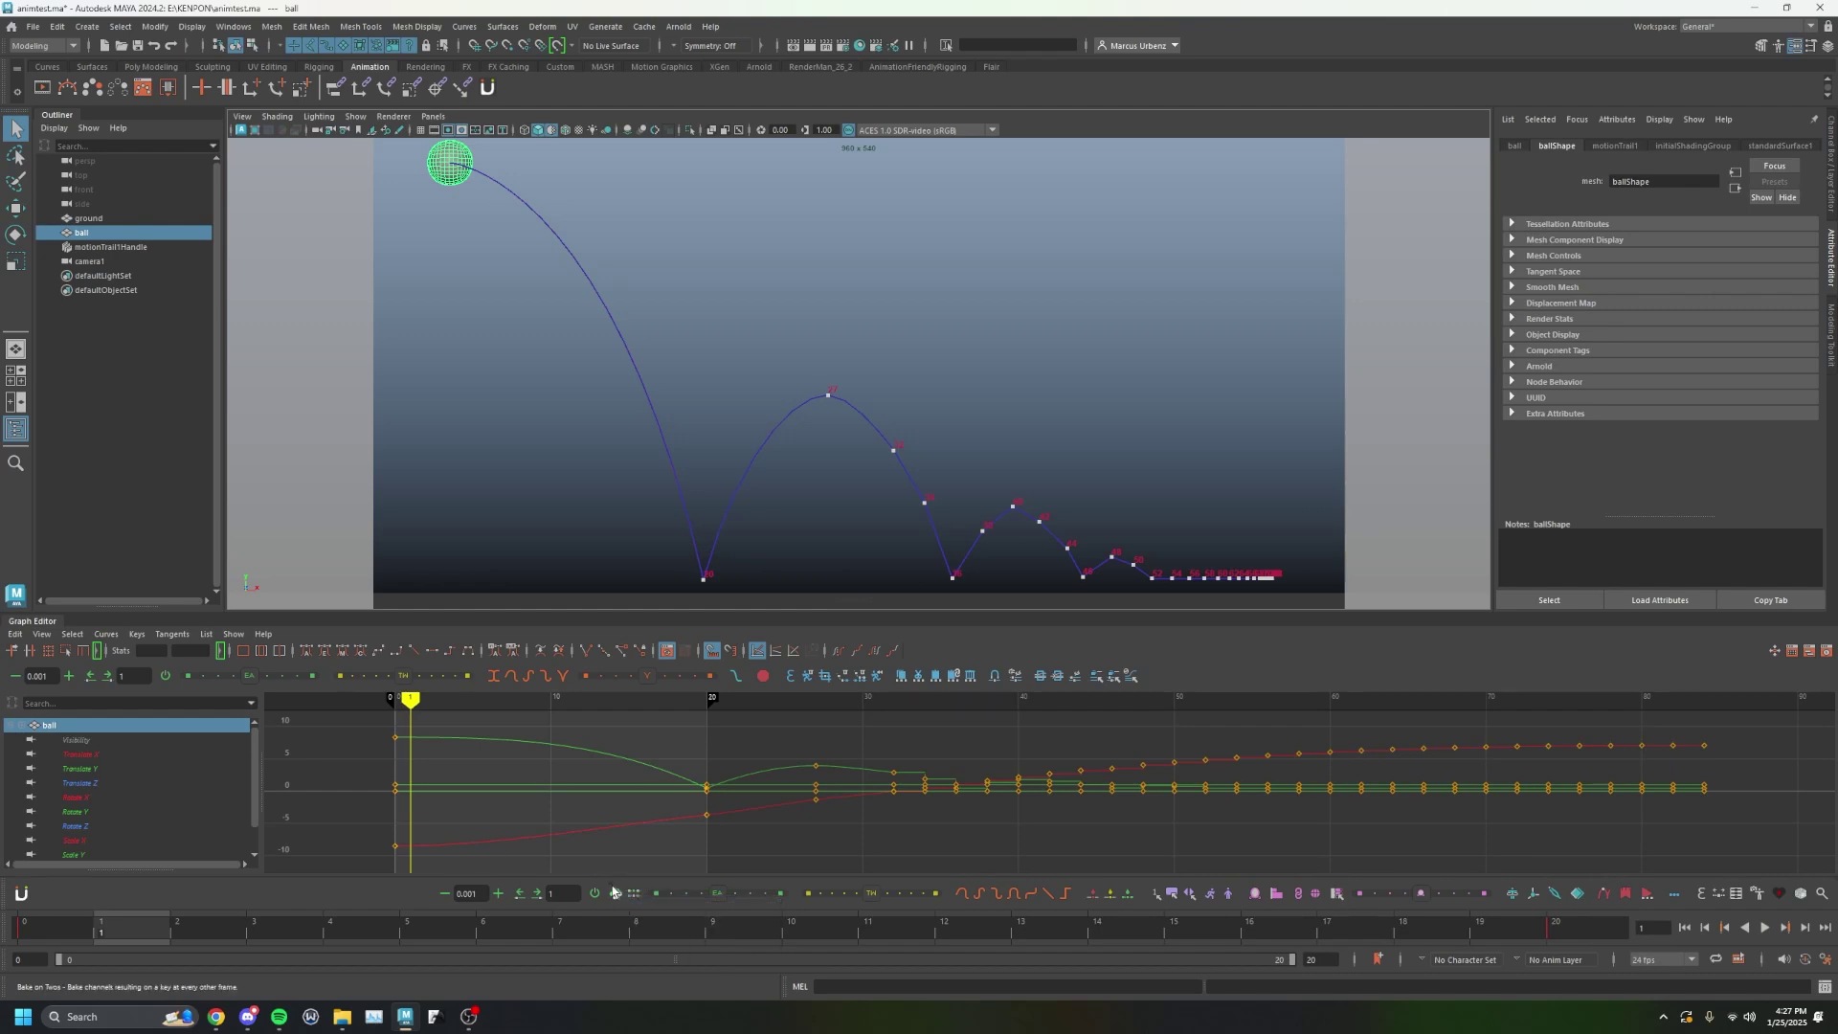
click(617, 895)
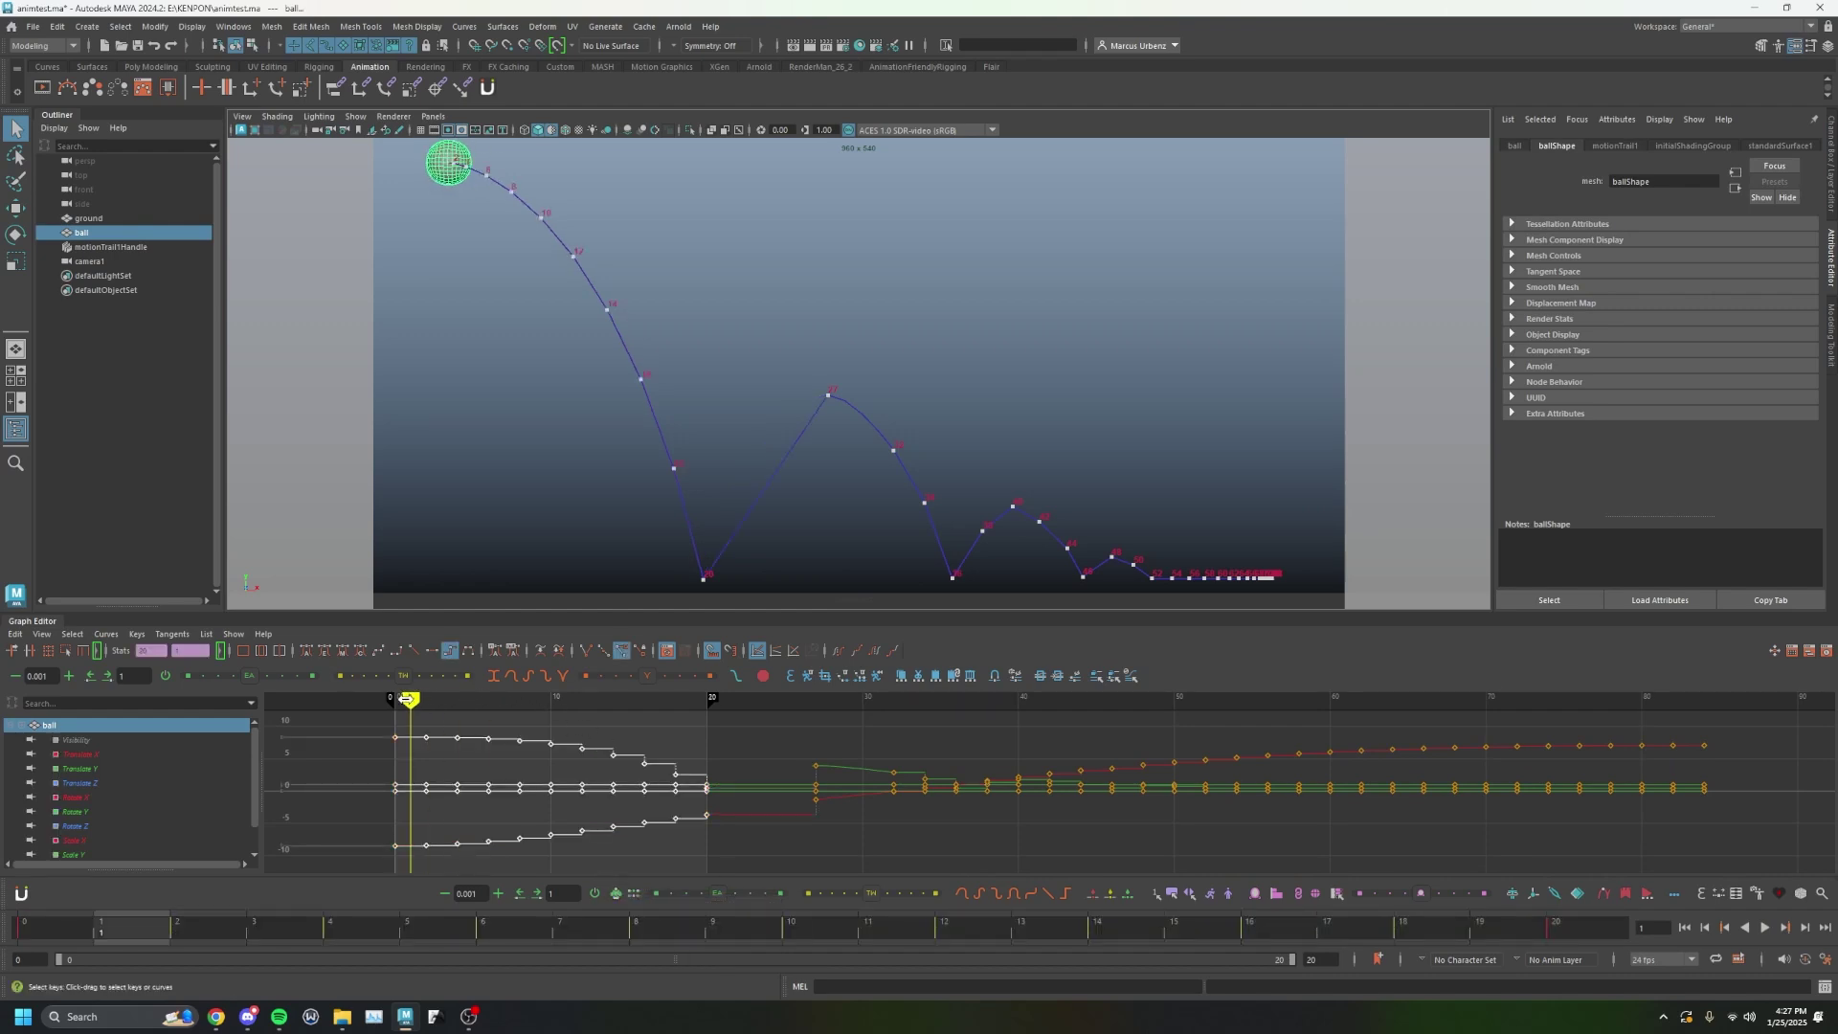
Play the baked drop, extend the playback range end to frame 84, and review the full bounce.
key(alt+v)
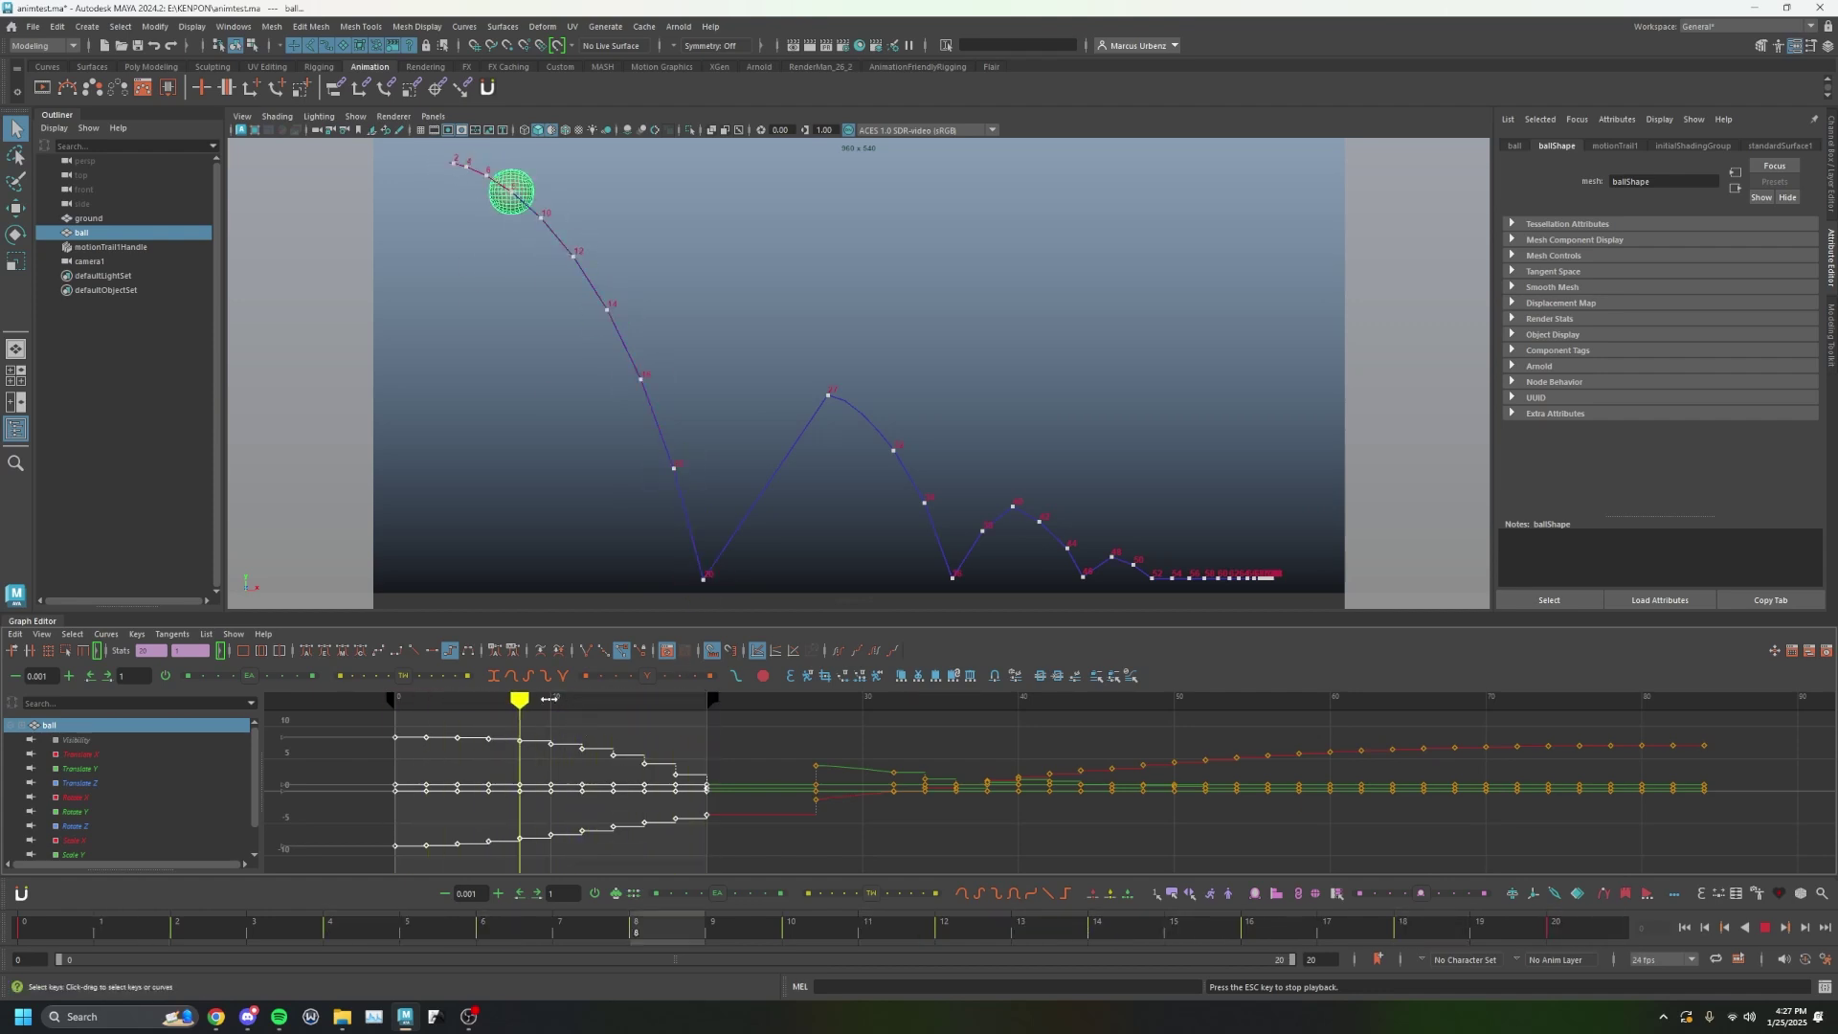
key(Escape)
mouse_move(702, 702)
mouse_down()
mouse_move(628, 701)
mouse_move(1709, 699)
mouse_up()
drag(628, 700, 440, 700)
key(alt+v)
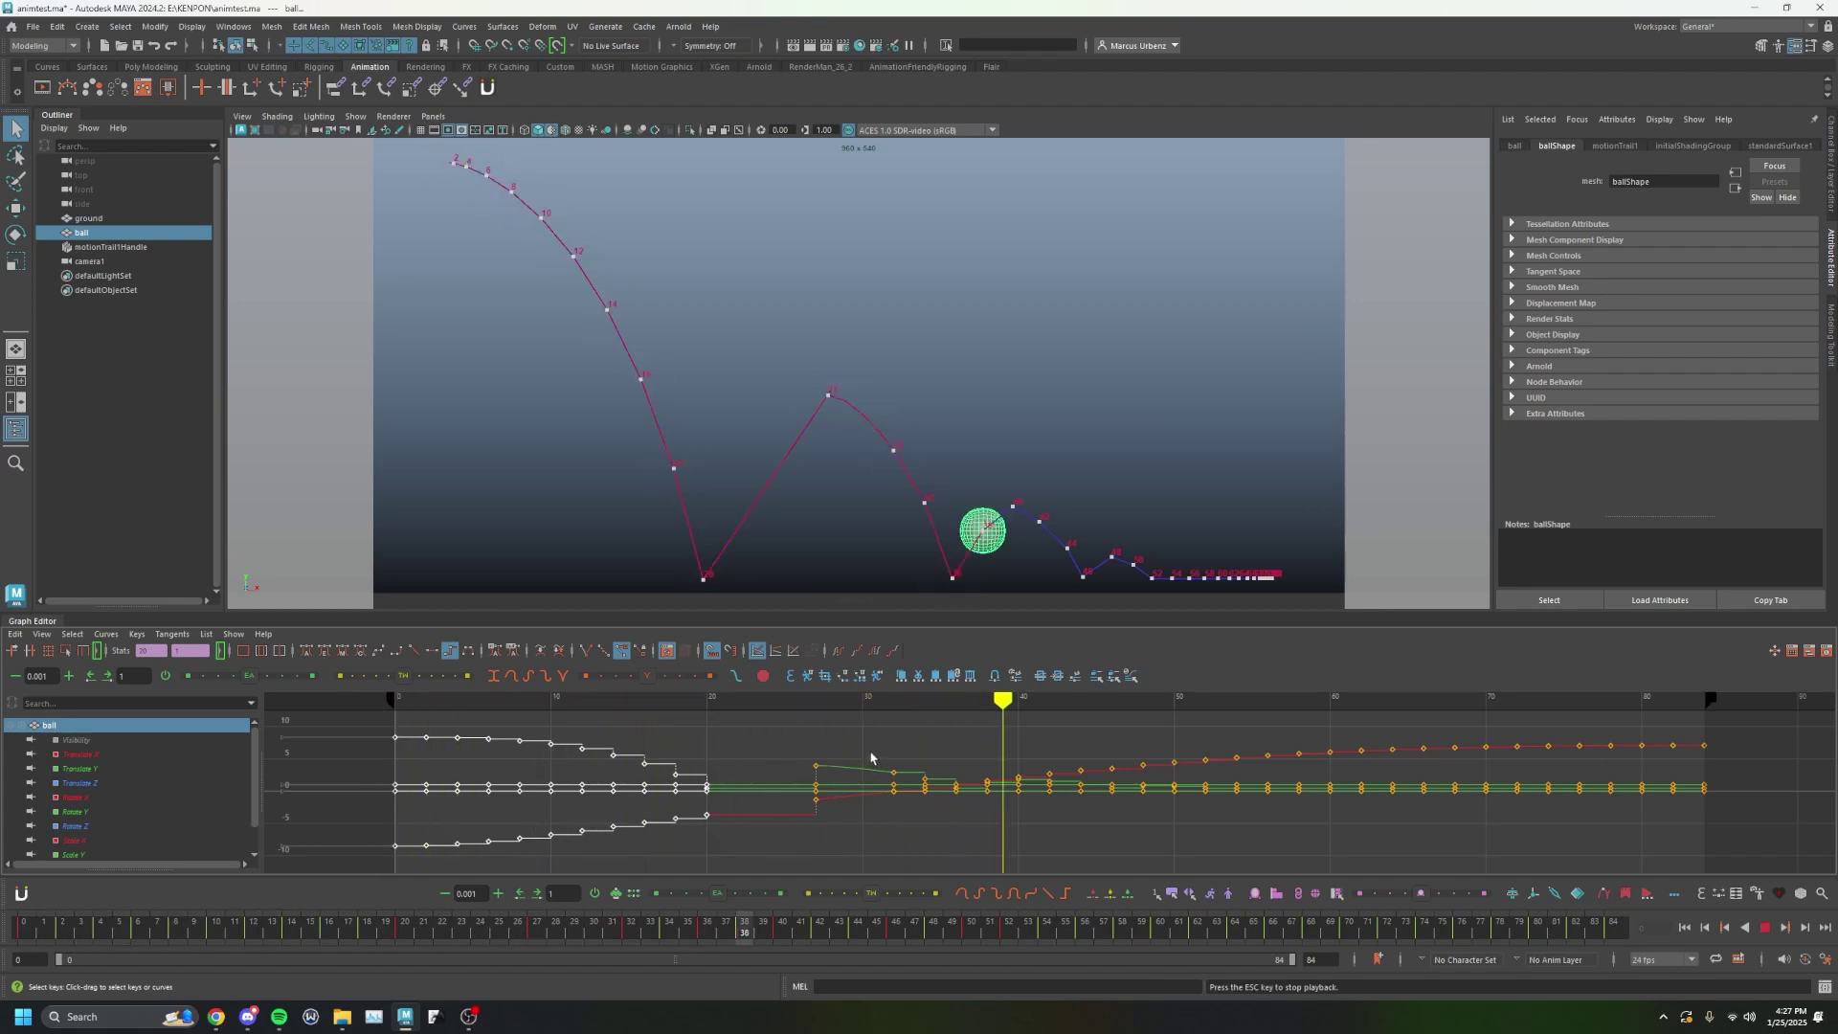
mouse_move(859, 698)
mouse_down()
mouse_move(779, 699)
mouse_move(1454, 706)
mouse_move(415, 707)
mouse_up()
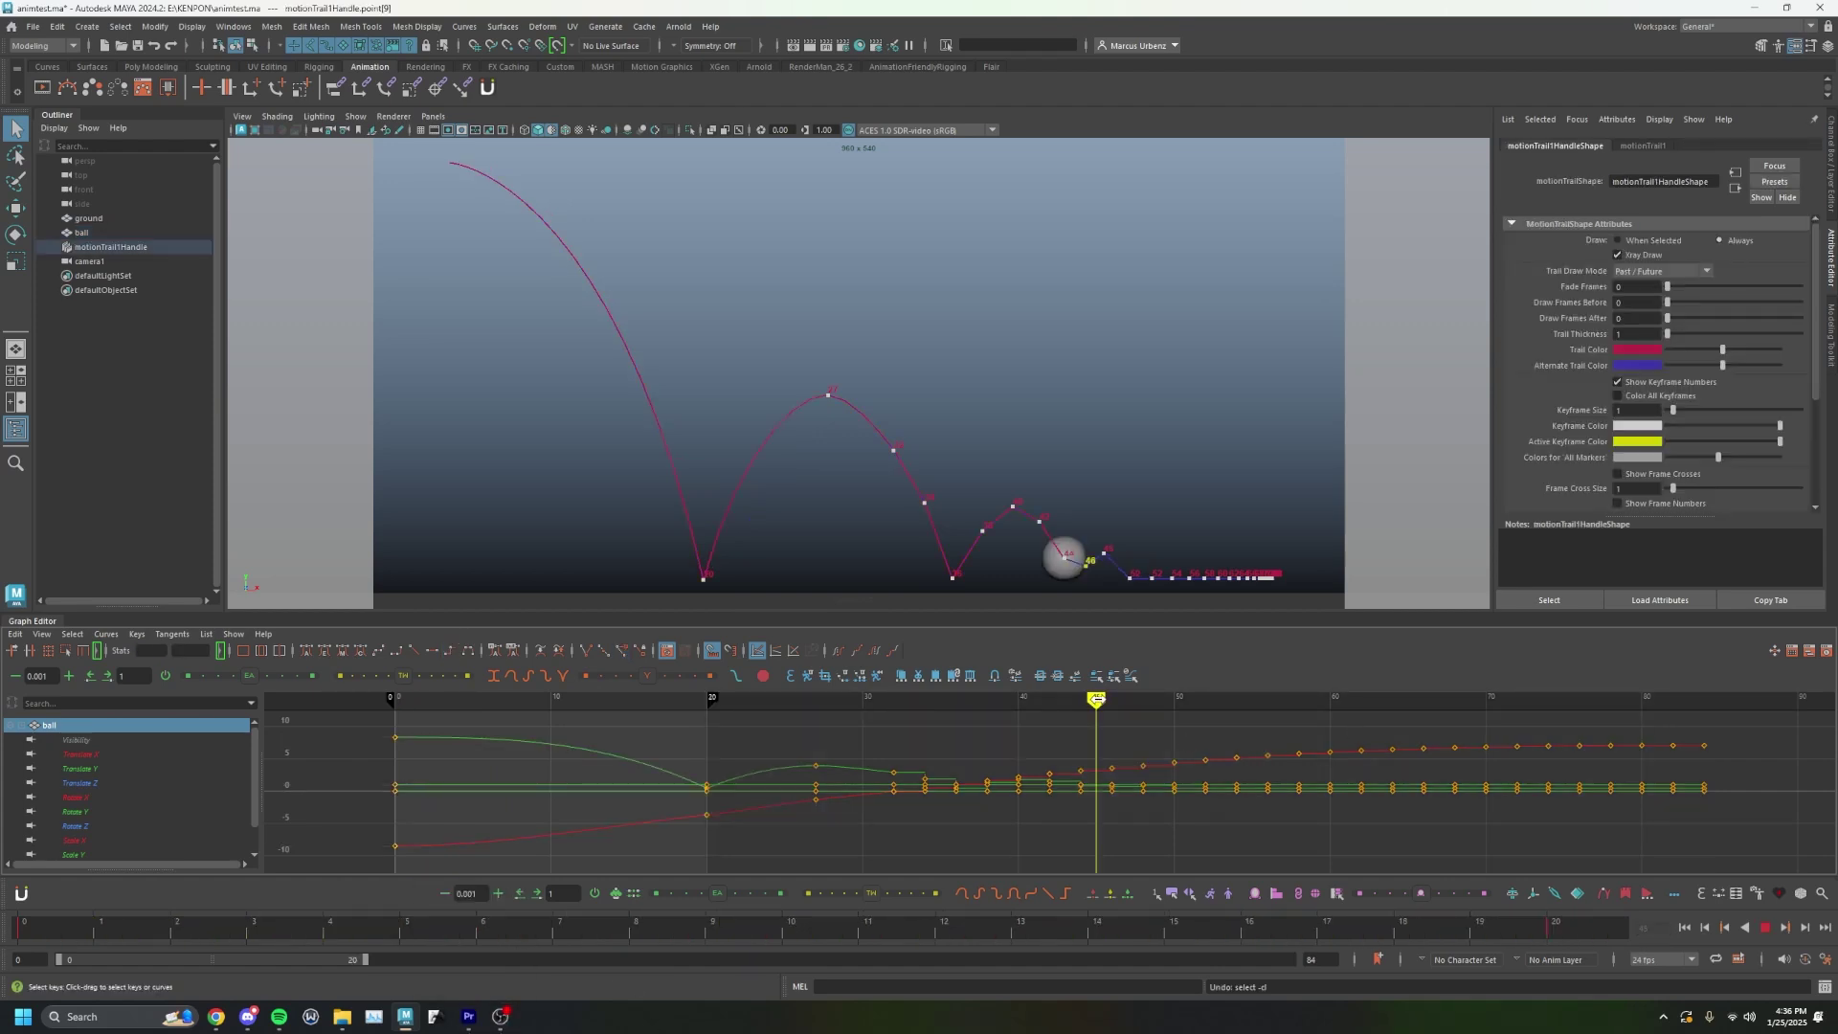
Scrub around frame 44, try moving the low key before the last small bounce on the motion trail, and undo that move.
mouse_move(1098, 700)
mouse_down()
mouse_move(400, 688)
mouse_move(1056, 699)
mouse_move(1000, 699)
mouse_move(1050, 698)
mouse_move(1026, 705)
mouse_up()
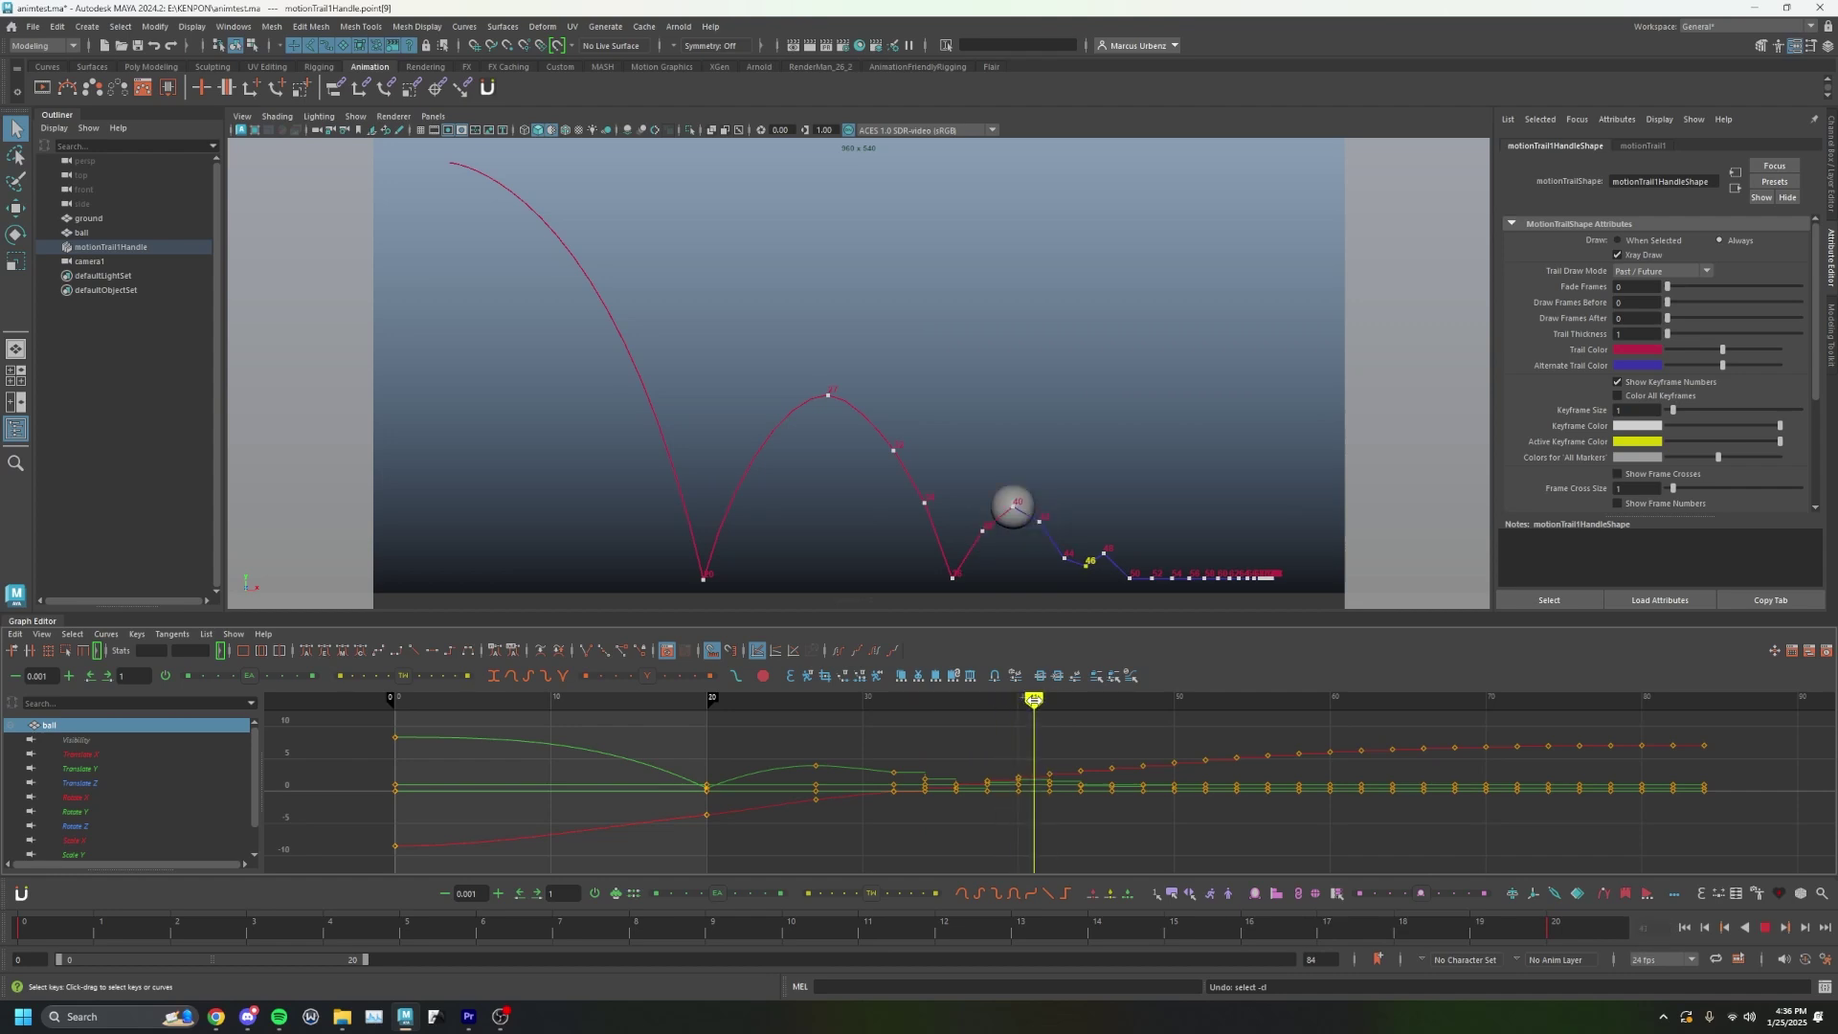
mouse_move(1034, 700)
mouse_down()
mouse_move(1178, 699)
mouse_move(1081, 700)
mouse_up()
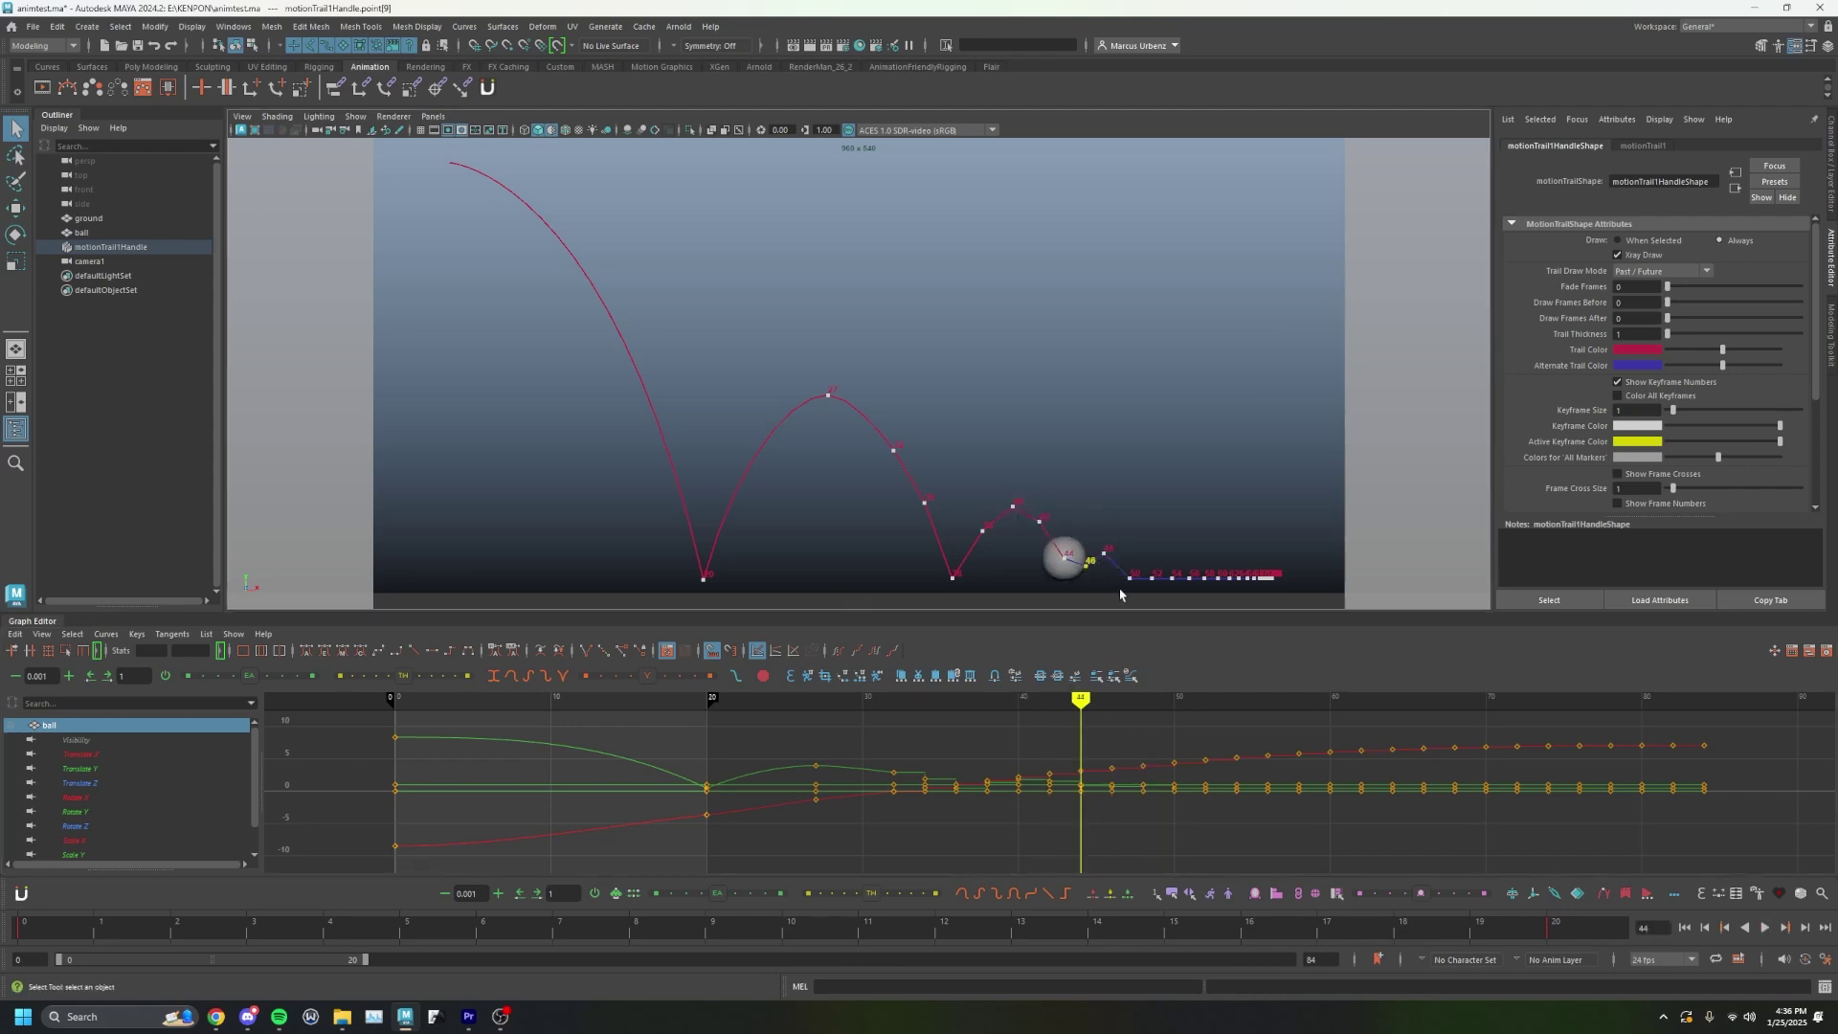
key(w)
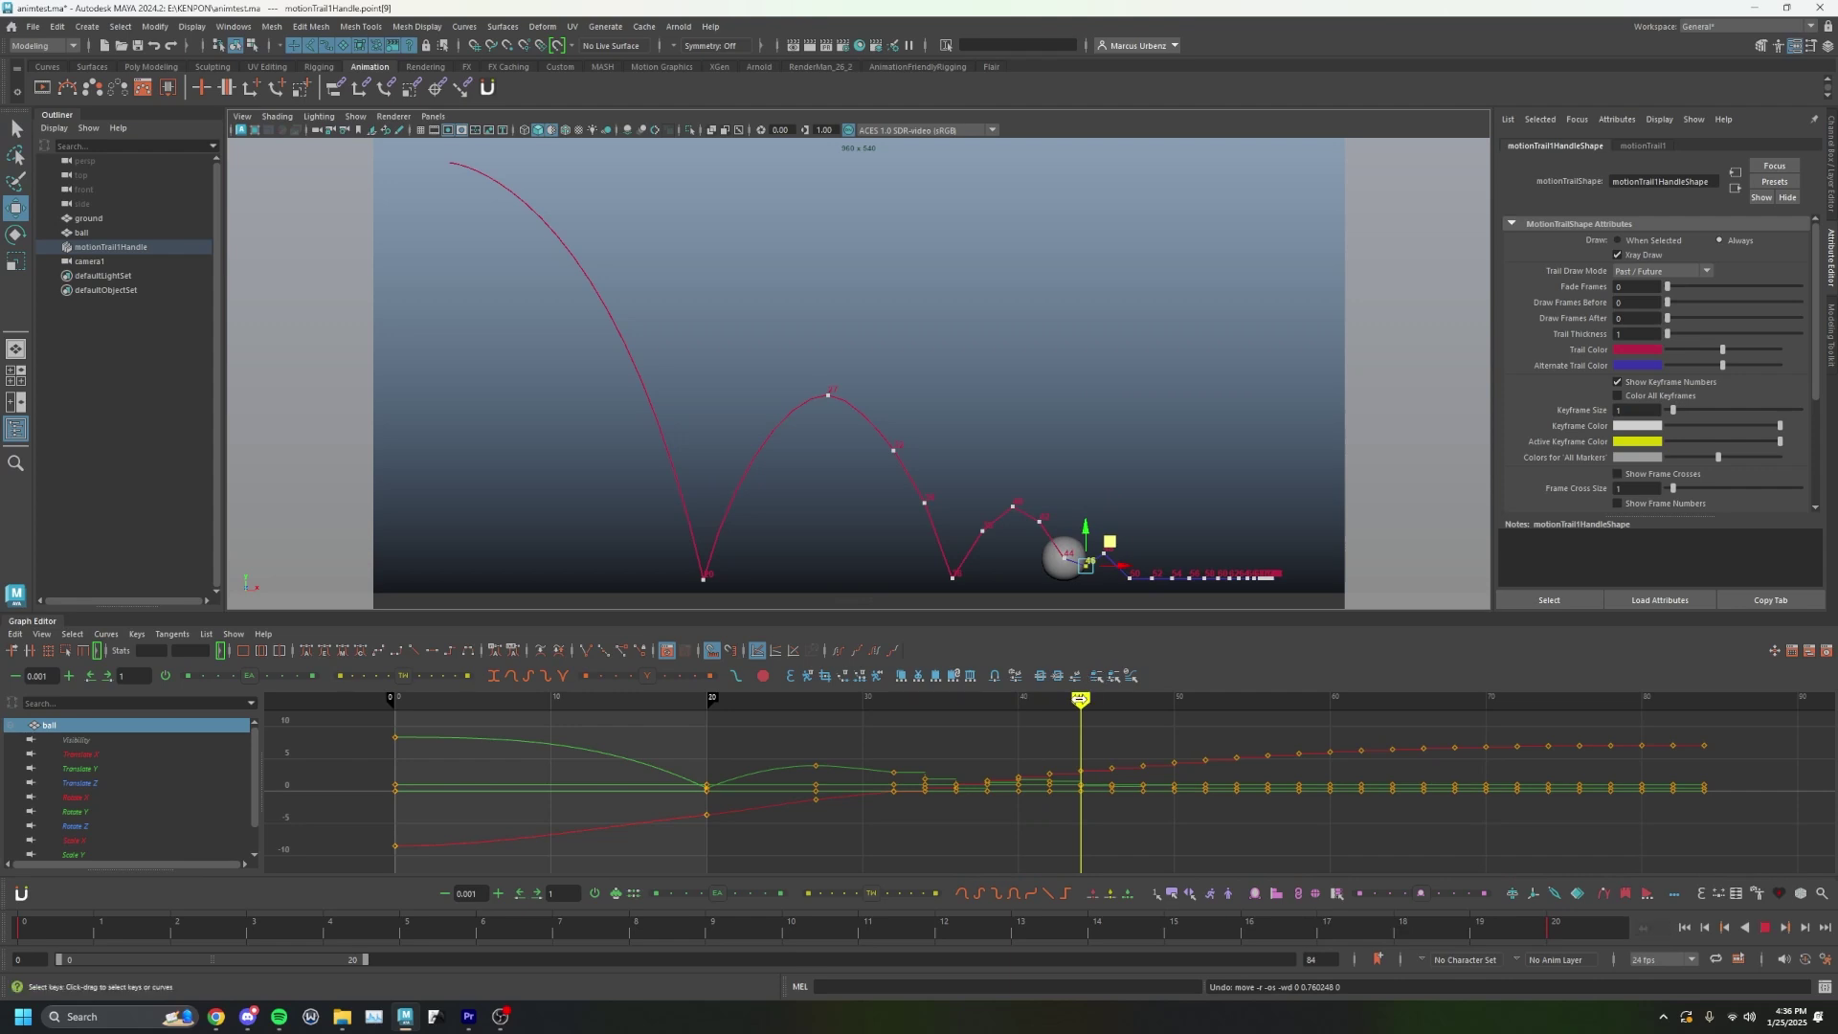
drag(1131, 700, 1103, 700)
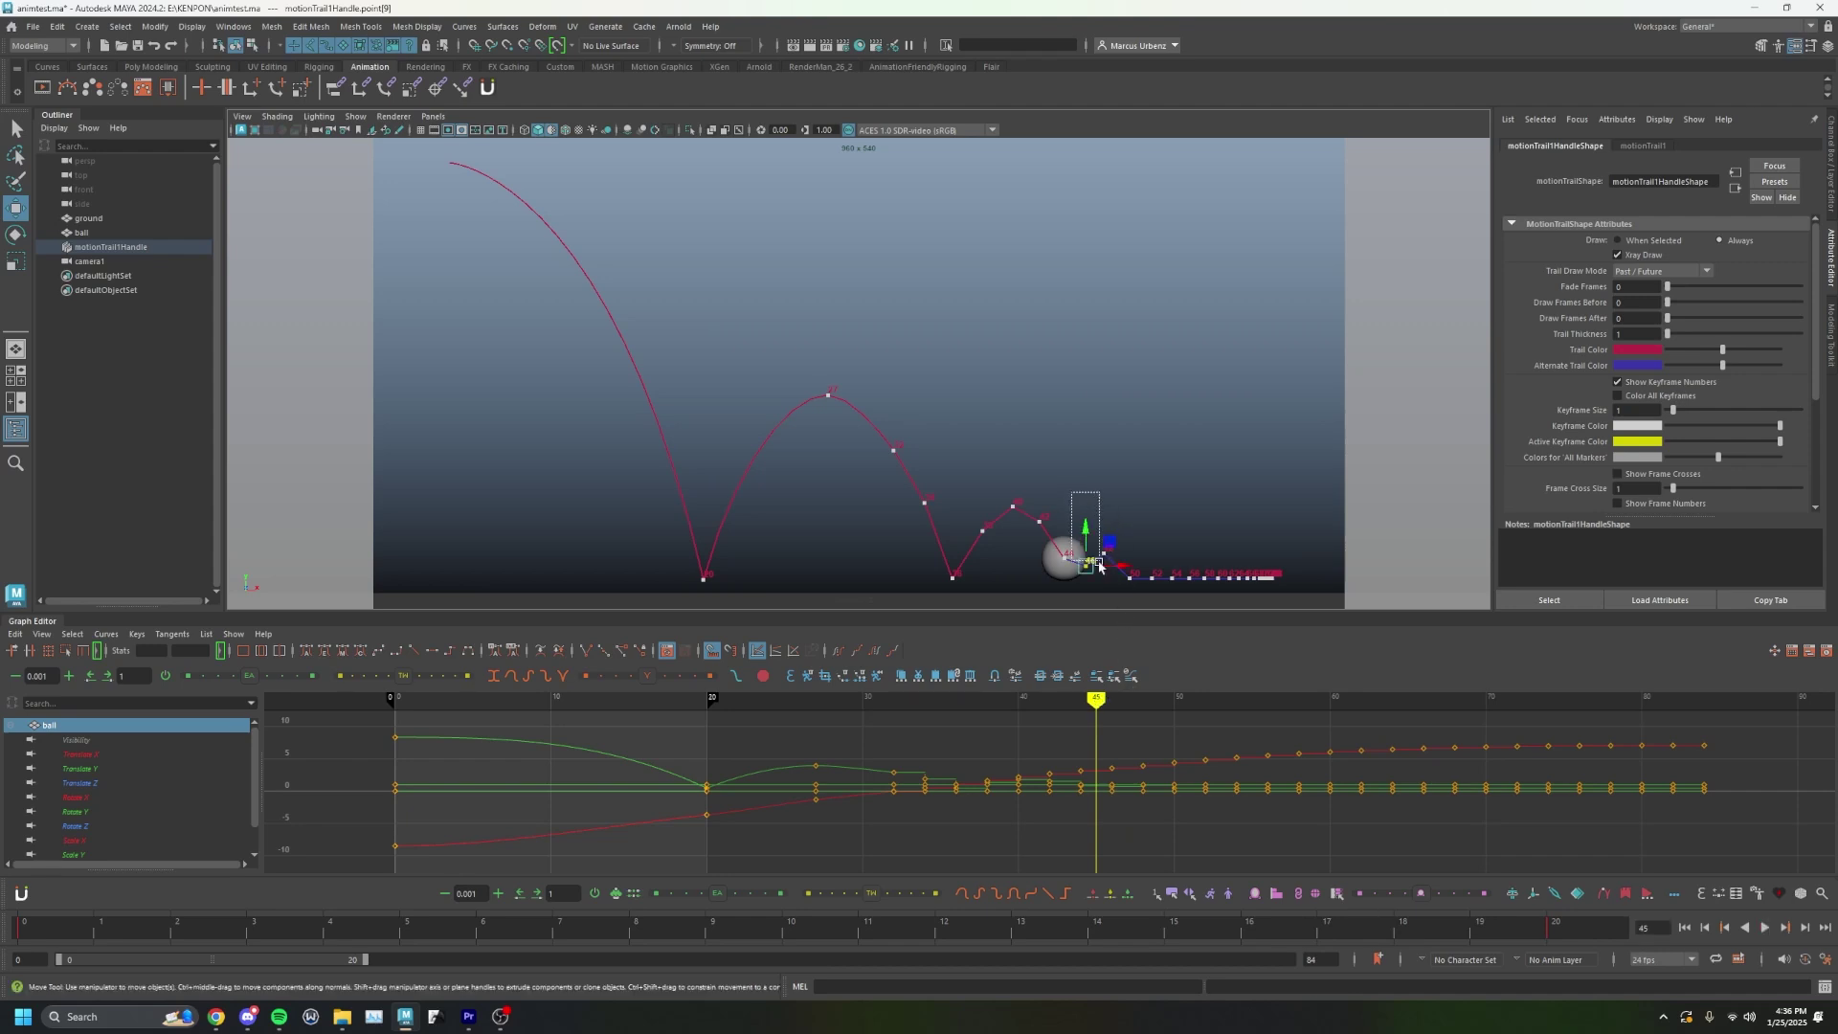
drag(1114, 538, 1107, 550)
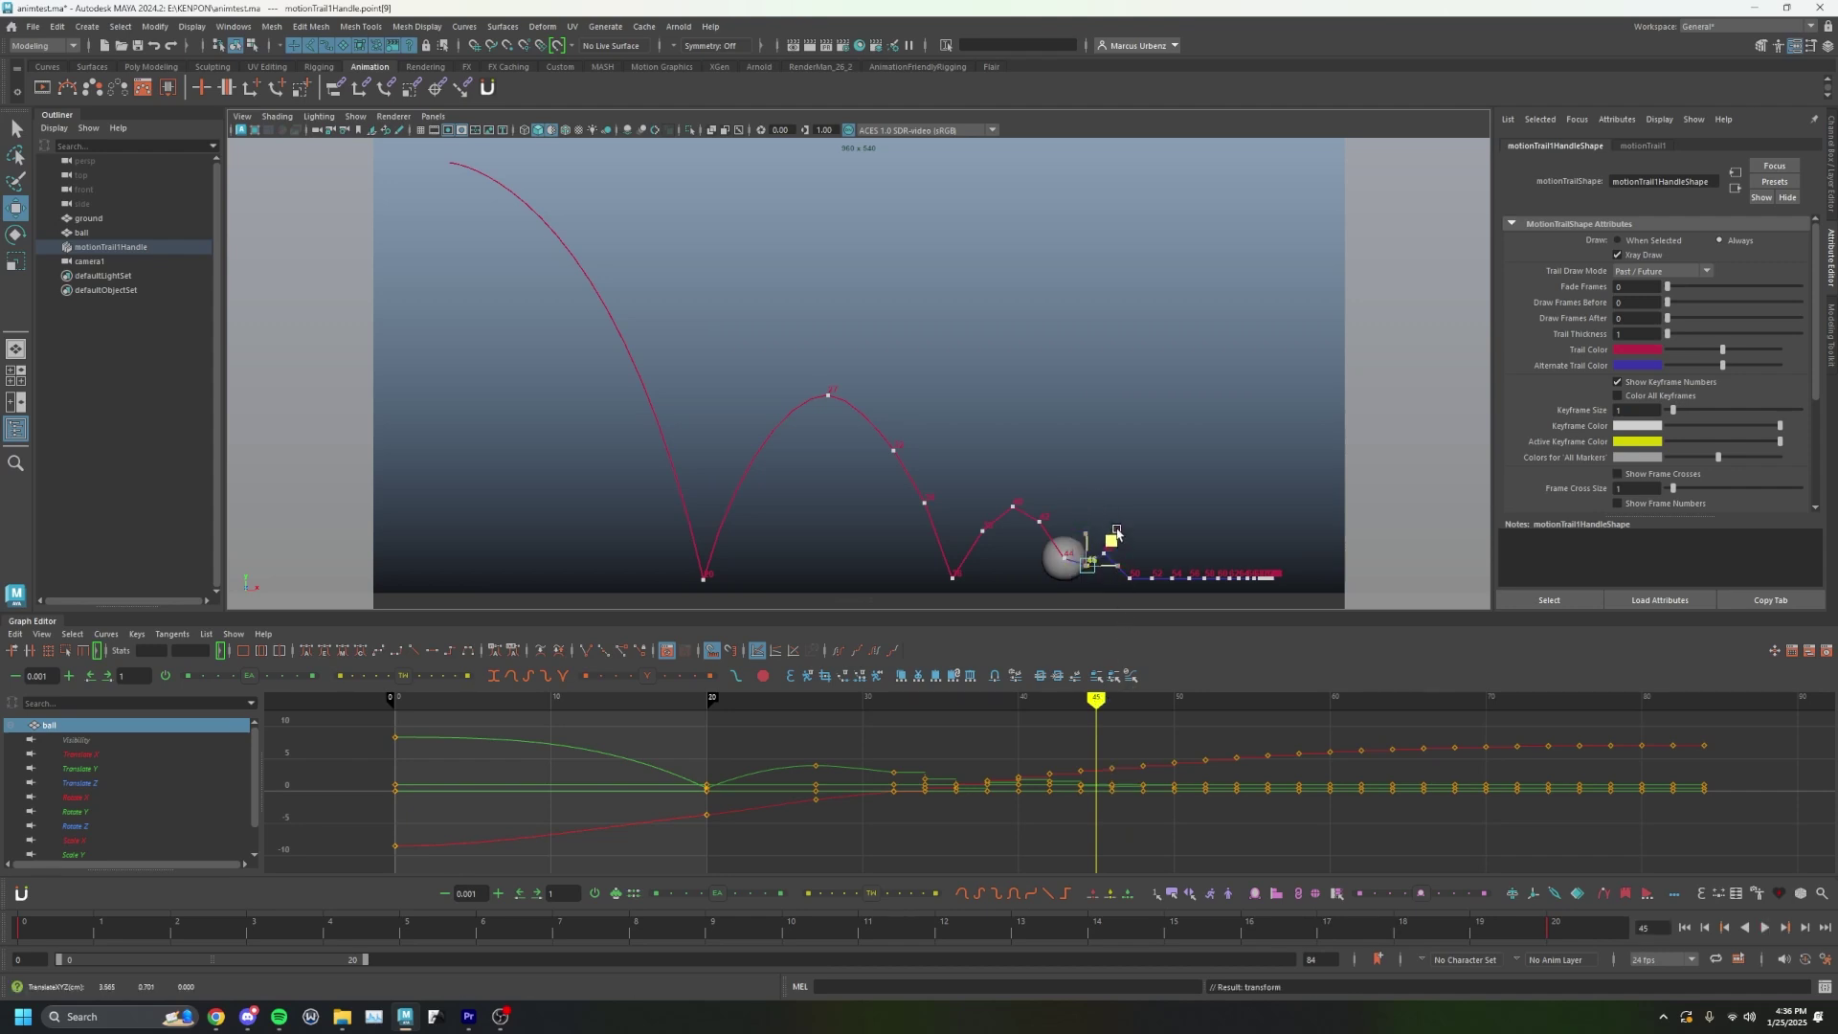
mouse_move(1111, 697)
mouse_down()
mouse_move(861, 697)
mouse_move(1417, 711)
mouse_move(778, 712)
mouse_move(1122, 708)
mouse_move(1094, 727)
mouse_up()
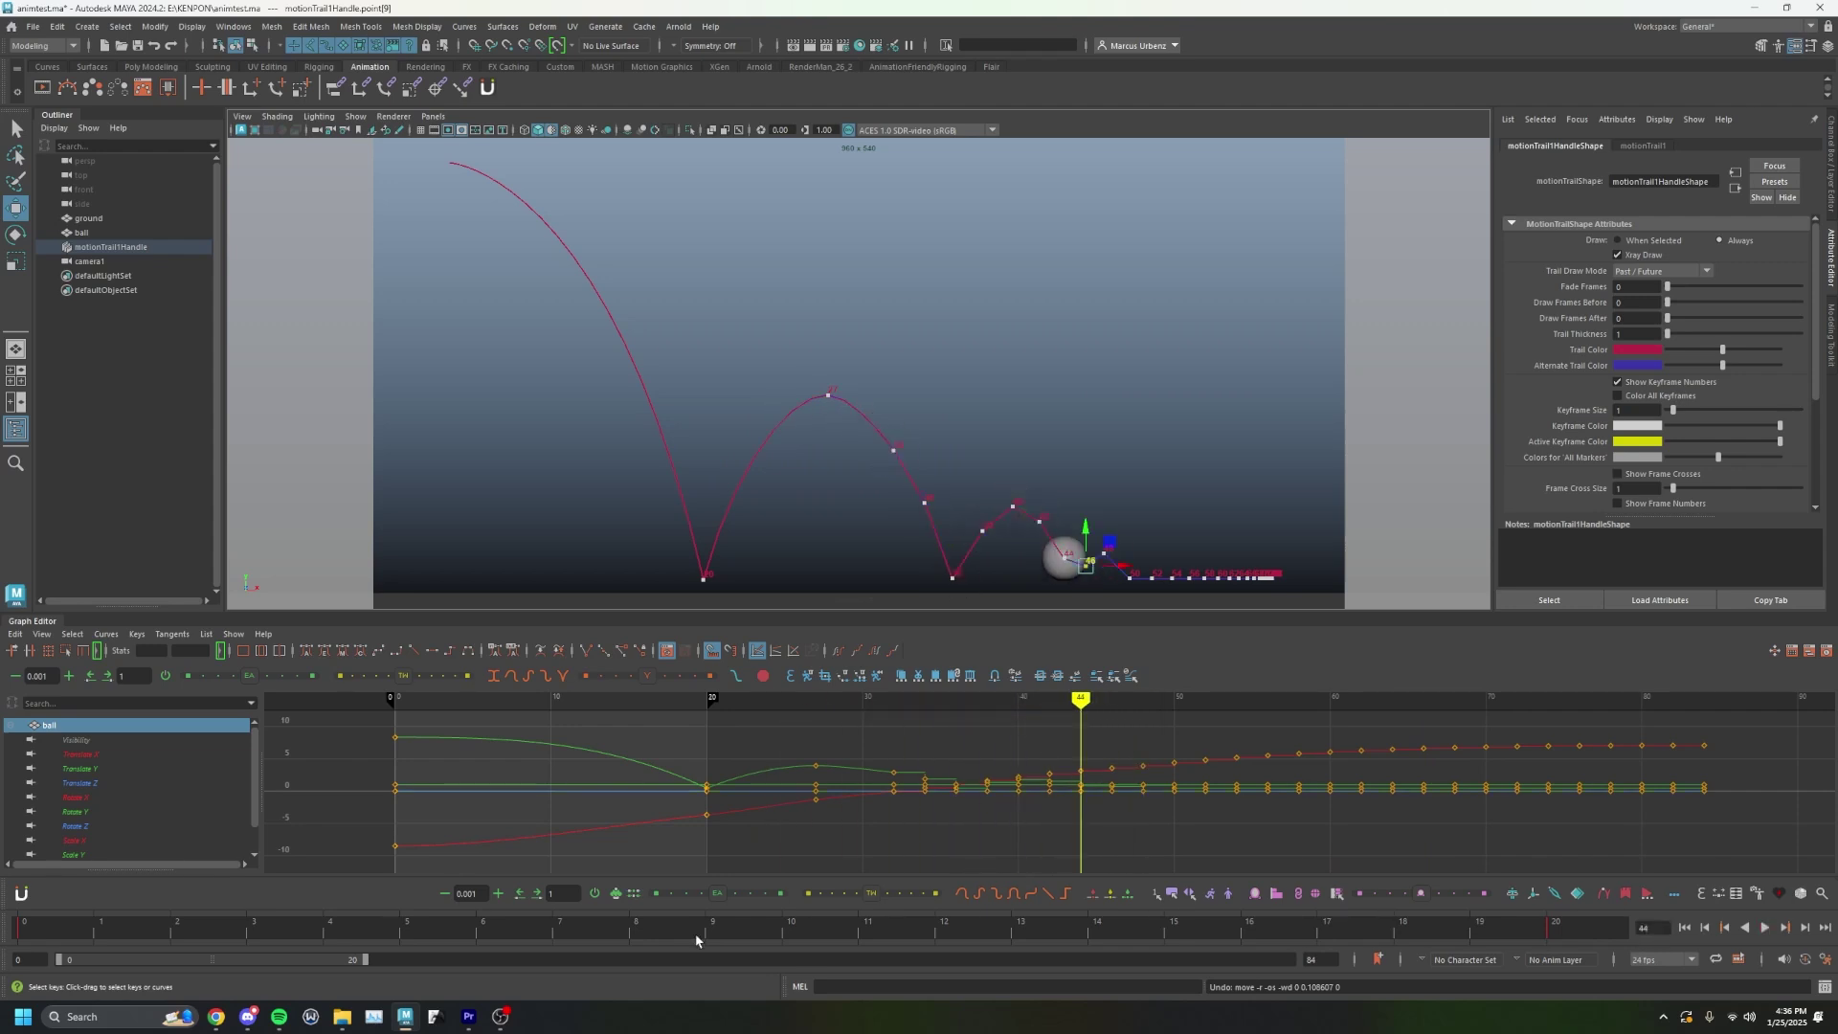
click(502, 1017)
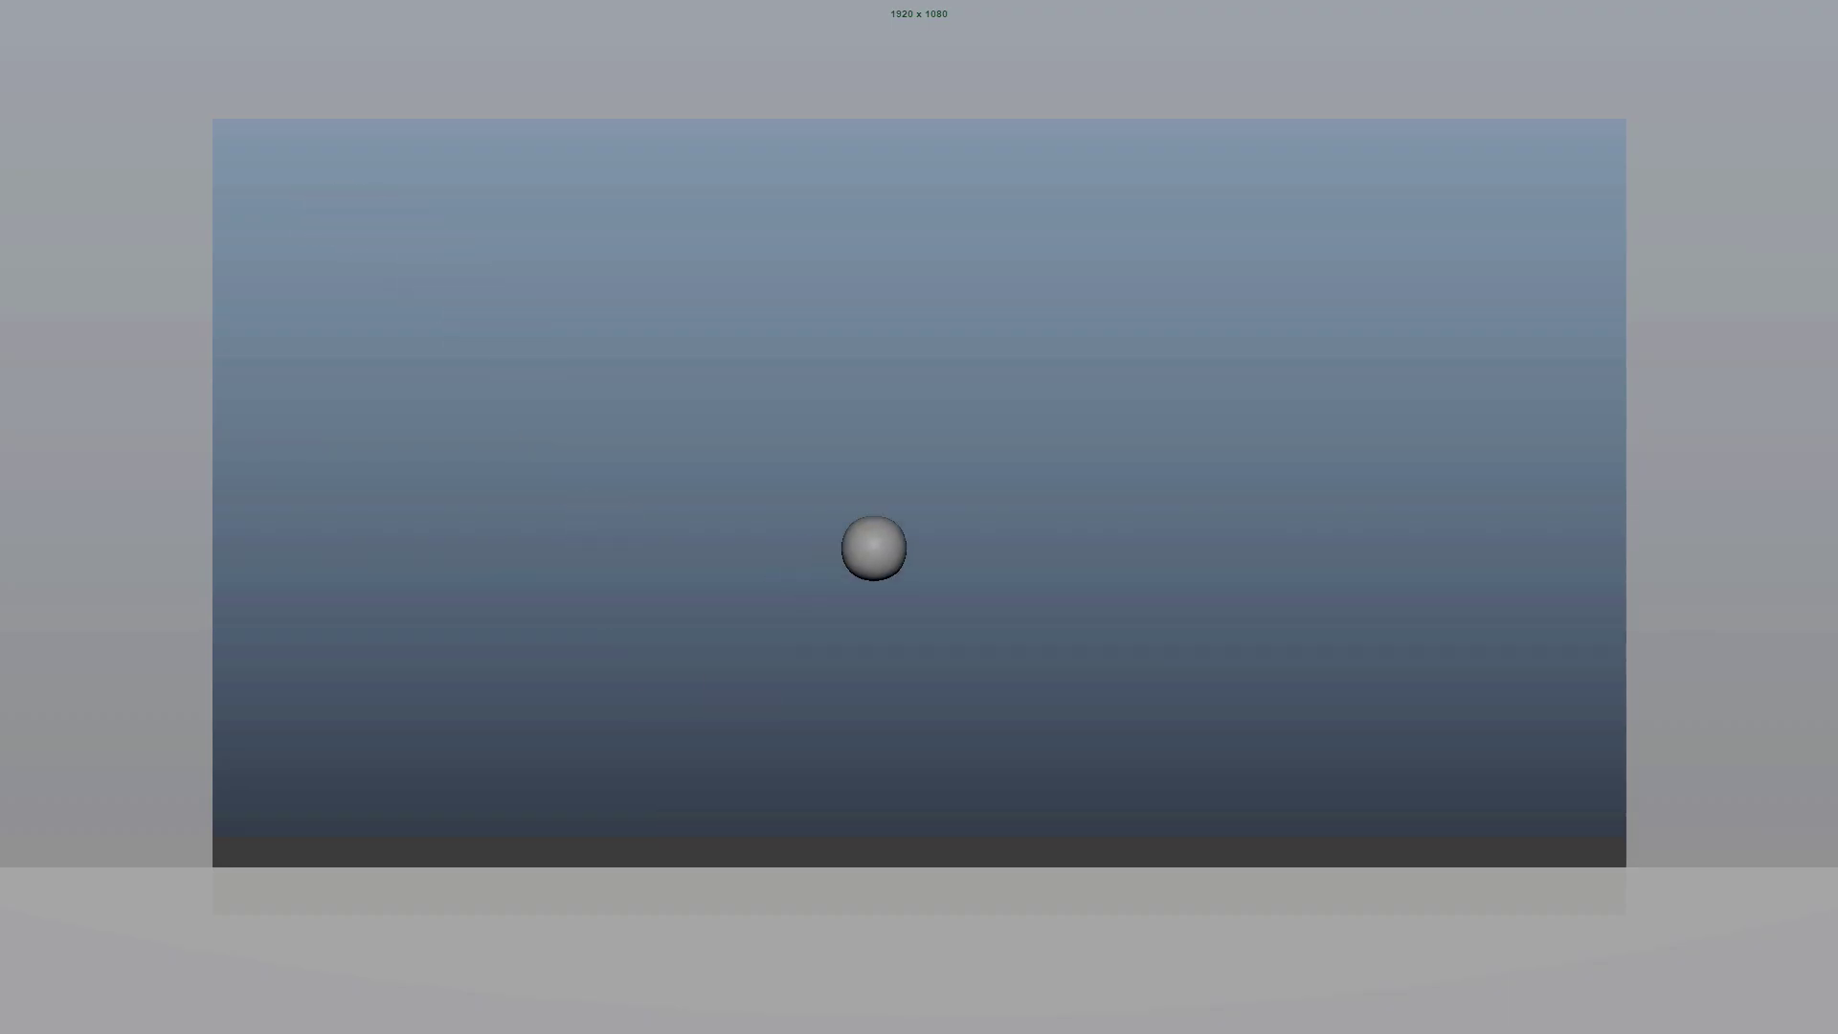